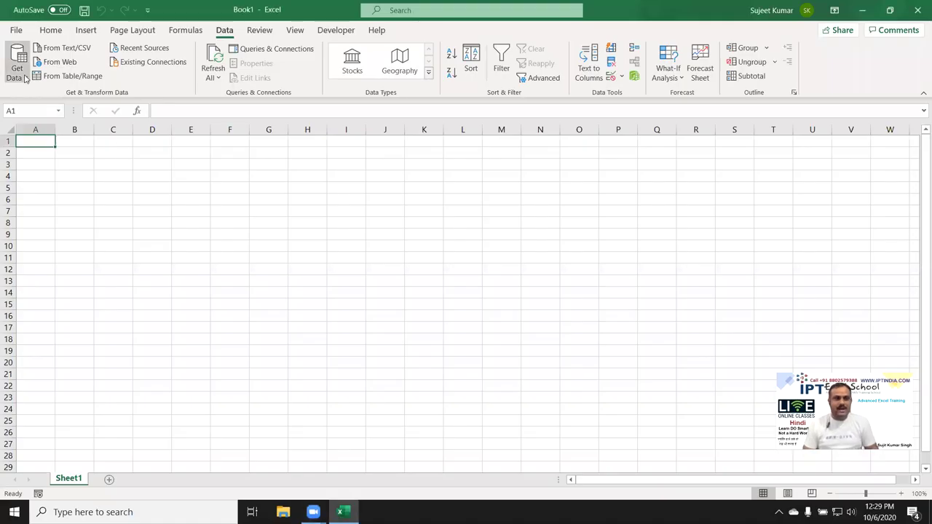
Enter Month in A1 and Jan in A2, then fill the month names down column A
{"action": "left_click", "coordinate": [18, 64]}
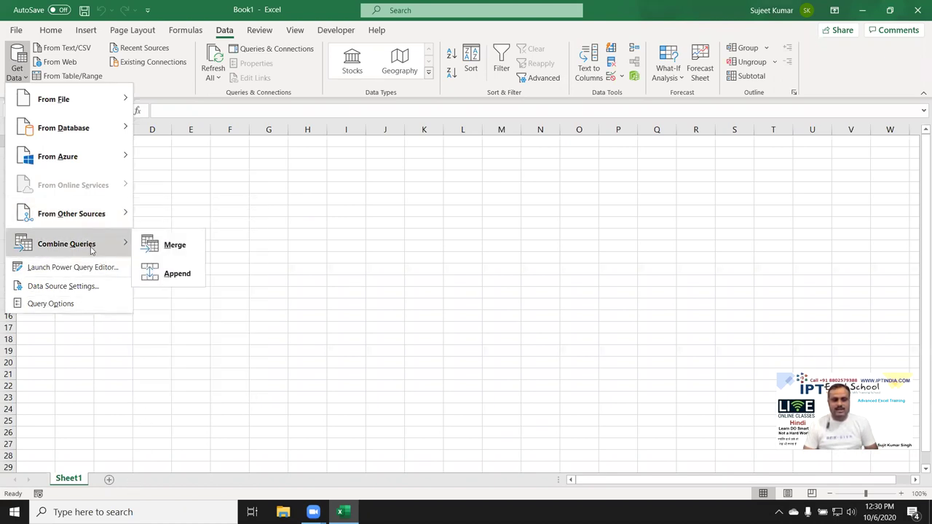
{"action": "mouse_move", "coordinate": [71, 214]}
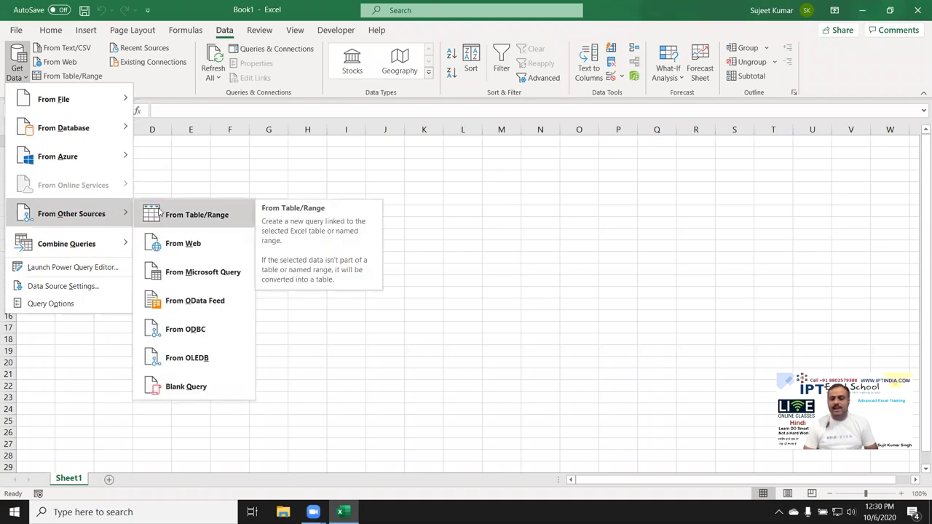
{"action": "left_click", "coordinate": [195, 163]}
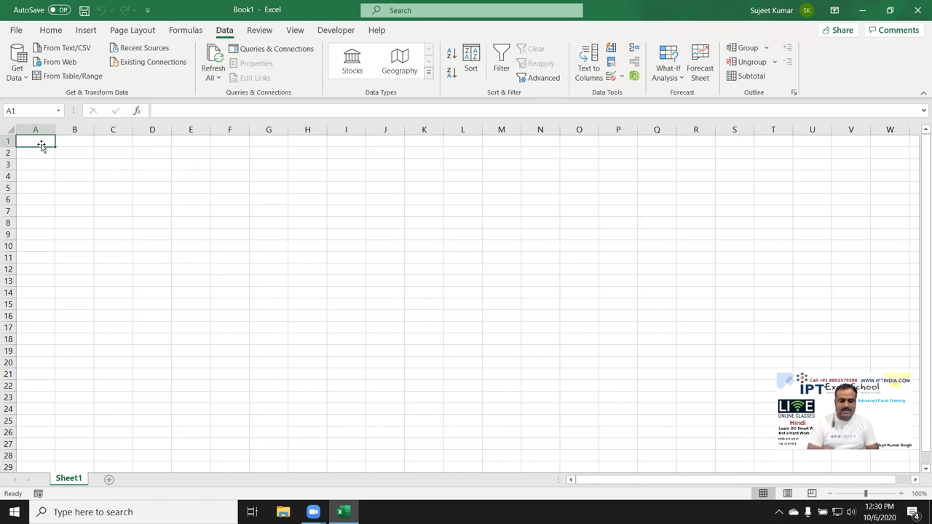
{"action": "type", "text": "Name"}
{"action": "key", "text": "Escape"}
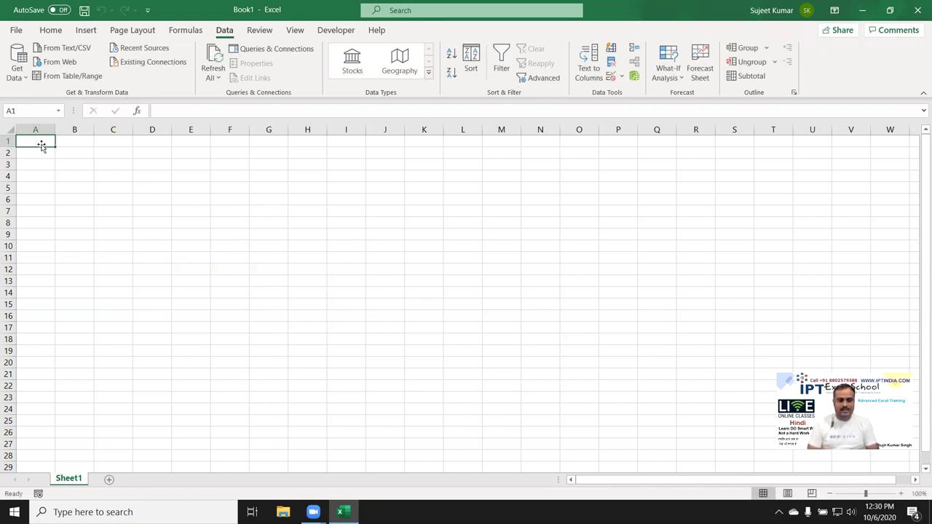
{"action": "type", "text": "Month"}
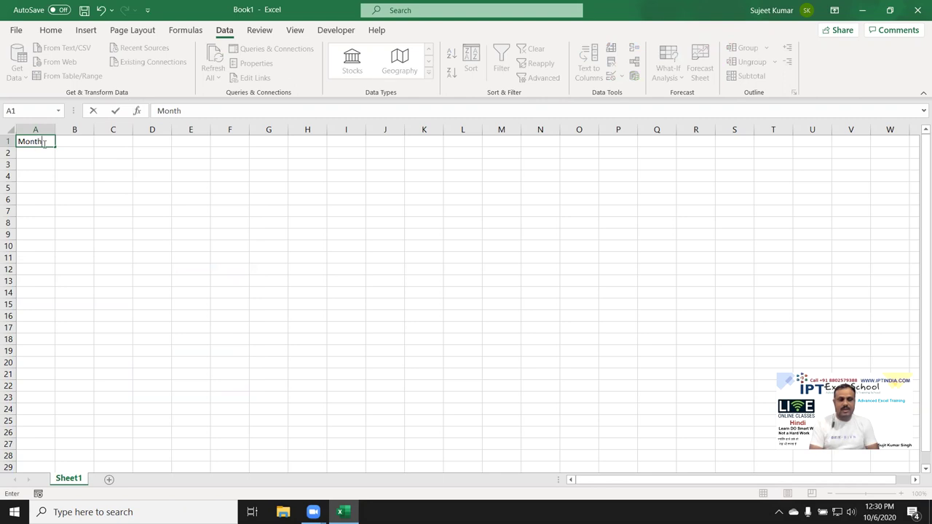
{"action": "key", "text": "Return"}
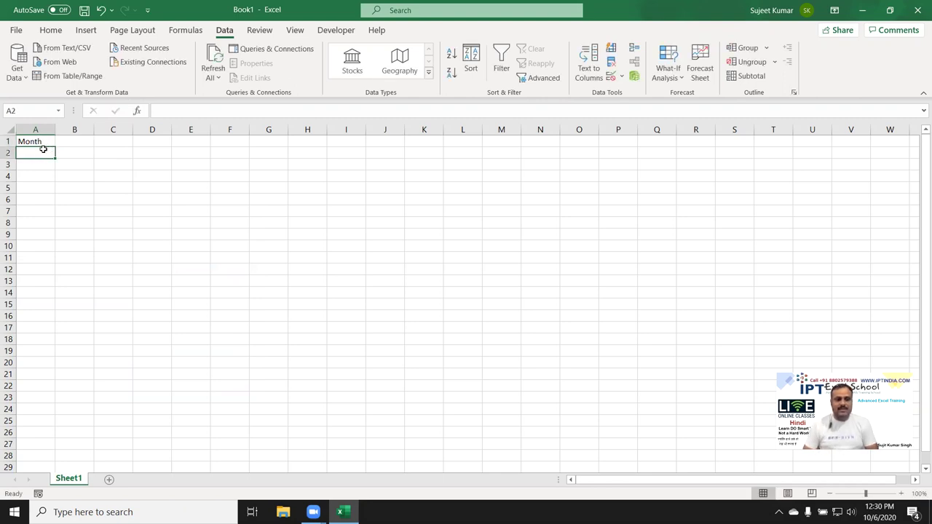
{"action": "type", "text": "Jan"}
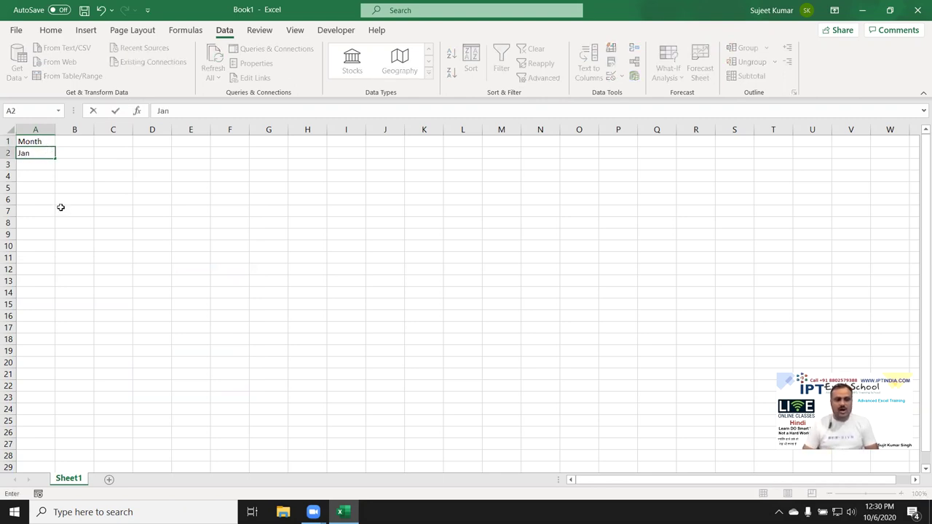
{"action": "left_click", "coordinate": [60, 207]}
{"action": "left_click", "coordinate": [51, 155]}
{"action": "left_click_drag", "start_coordinate": [56, 158], "coordinate": [34, 497]}
{"action": "key", "text": "ctrl+Home"}
Enter header P-1 in B1 and fill it across to P-8 in I1
{"action": "key", "text": "Right"}
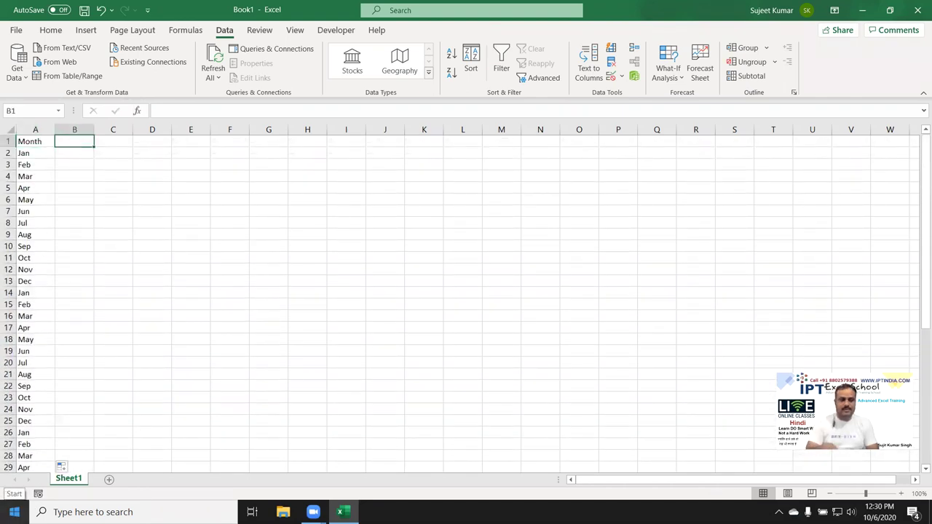
{"action": "type", "text": "P-1"}
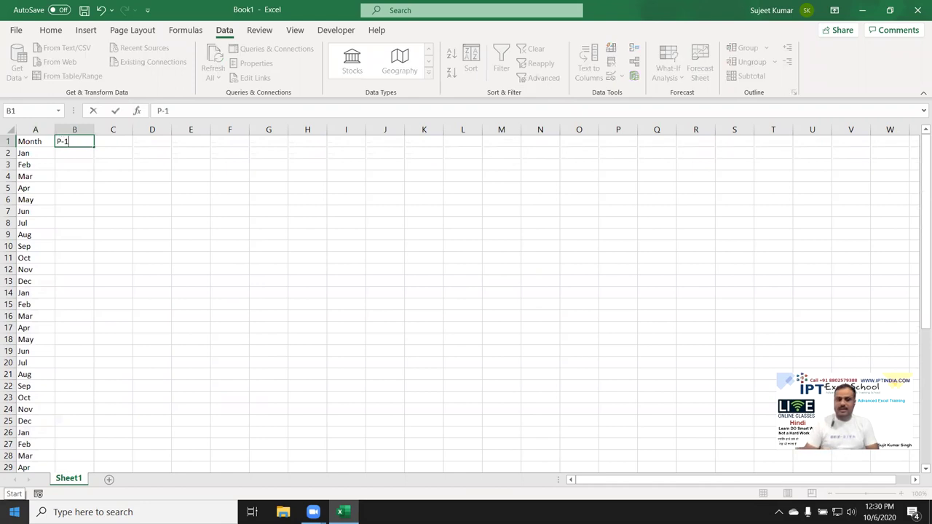
{"action": "left_click", "coordinate": [71, 204]}
{"action": "left_click", "coordinate": [75, 154]}
{"action": "left_click", "coordinate": [74, 142]}
{"action": "left_click_drag", "start_coordinate": [93, 147], "coordinate": [338, 149]}
Fill B2:I29 with =RANDBETWEEN(10,90) and add a blank Sheet2
{"action": "left_click", "coordinate": [80, 155]}
{"action": "type", "text": "=ra"}
{"action": "key", "text": "Down"}
{"action": "key", "text": "Down"}
{"action": "key", "text": "Down"}
{"action": "key", "text": "Tab"}
{"action": "type", "text": "10,"}
{"action": "key", "text": "Return"}
{"action": "key", "text": "Up"}
{"action": "key", "text": "Up"}
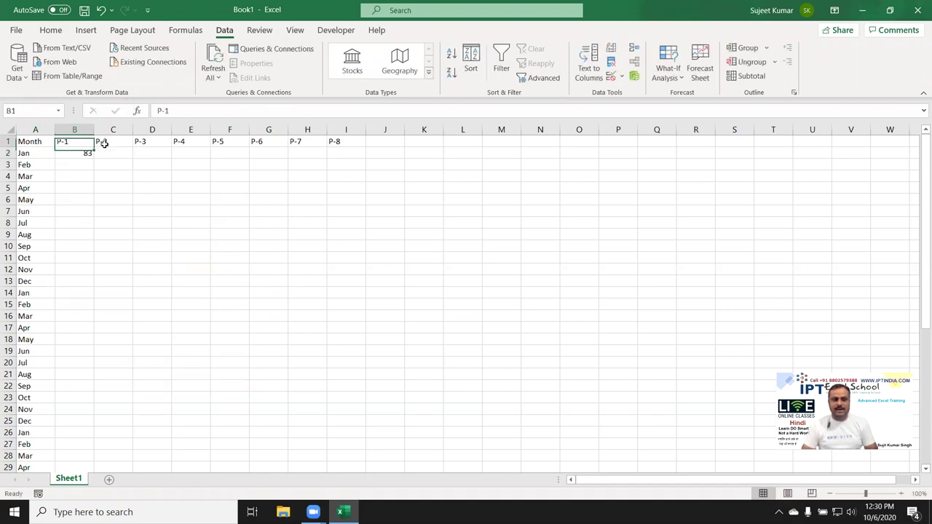
{"action": "key", "text": "ctrl+Right"}
{"action": "key", "text": "Down"}
{"action": "key", "text": "ctrl+shift+Left"}
{"action": "key", "text": "ctrl+r"}
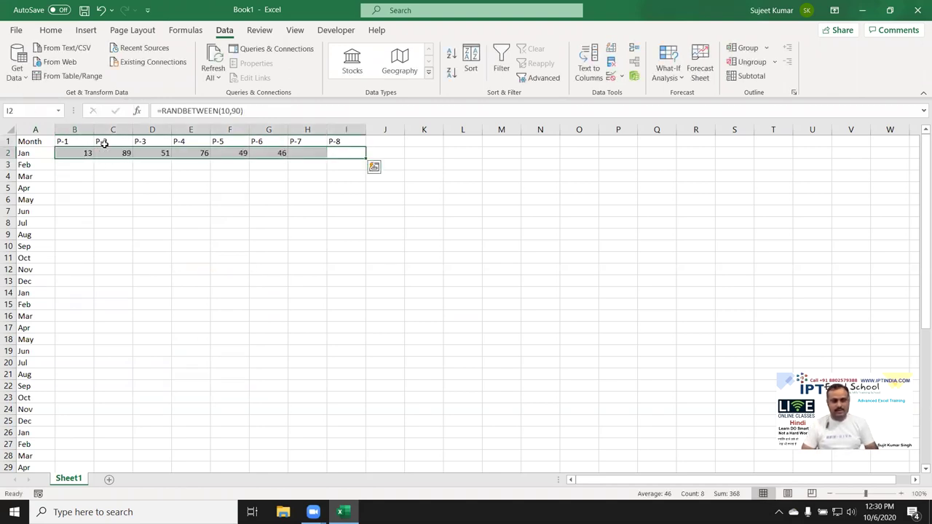
{"action": "double_click", "coordinate": [361, 162]}
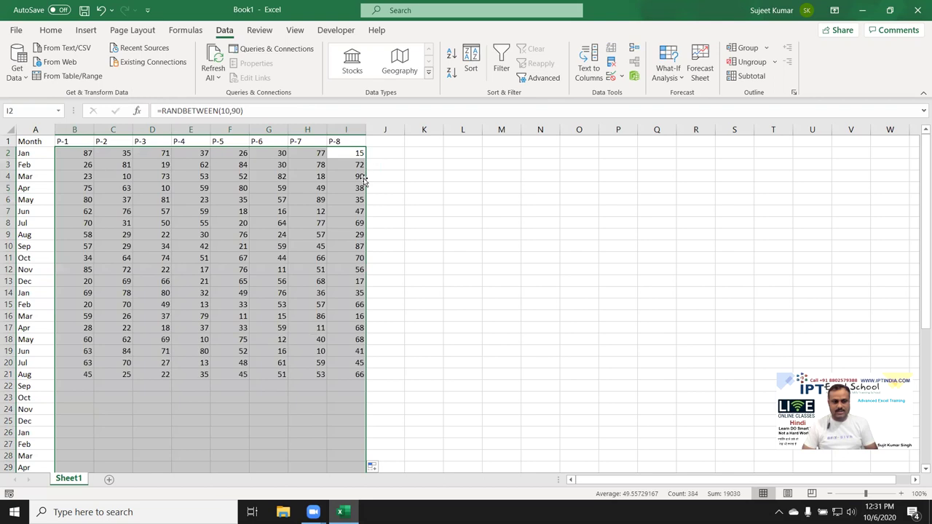
{"action": "left_click", "coordinate": [109, 478]}
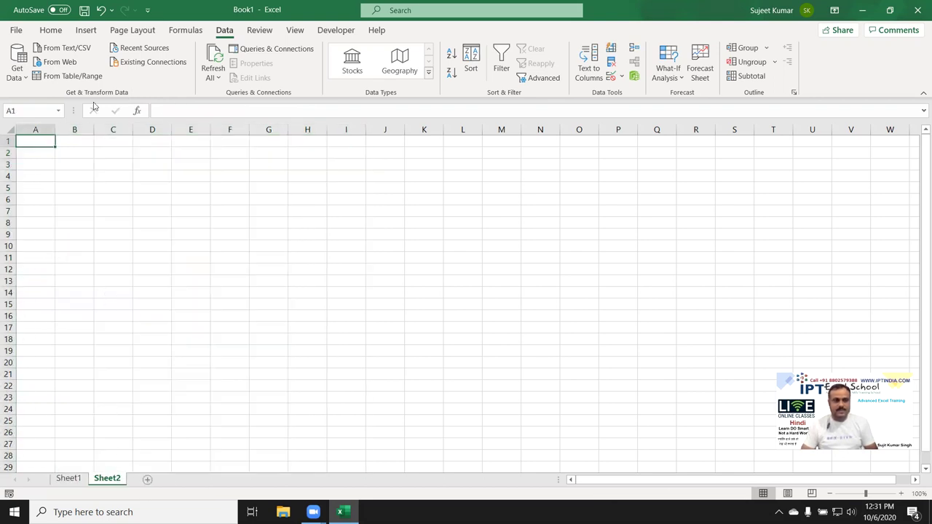
Start a From Table/Range table on Sheet2 with range A1:G21, cancel it, and return to Sheet1
{"action": "left_click", "coordinate": [17, 65]}
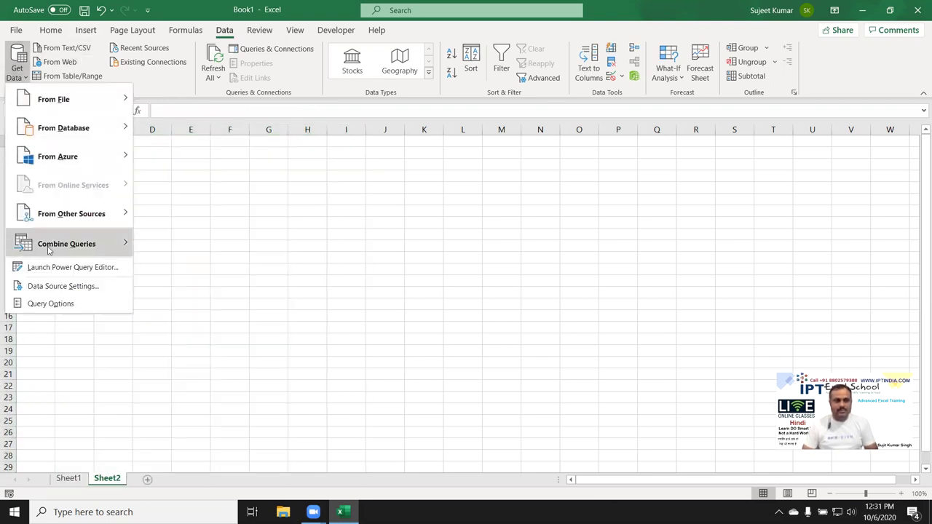
{"action": "mouse_move", "coordinate": [71, 213]}
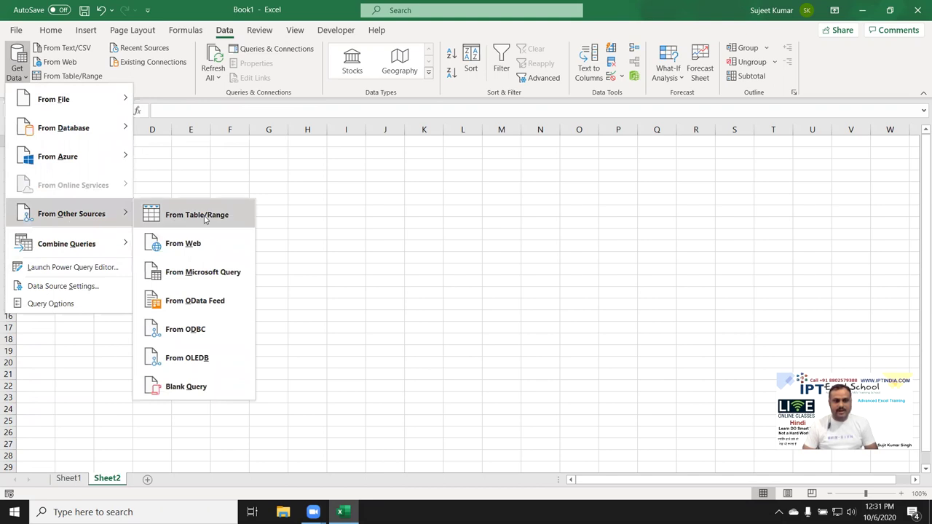
{"action": "left_click", "coordinate": [205, 220]}
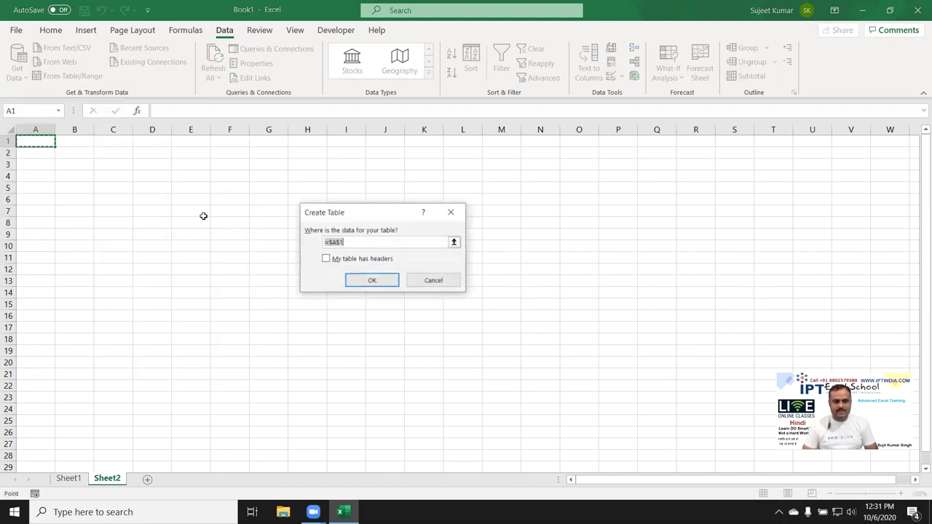
{"action": "left_click", "coordinate": [455, 242]}
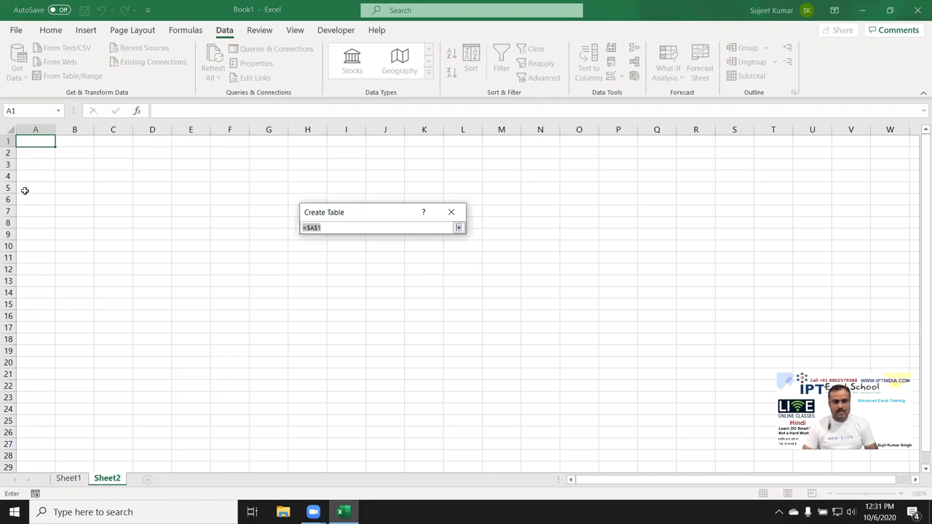
{"action": "left_click_drag", "start_coordinate": [34, 144], "coordinate": [270, 373]}
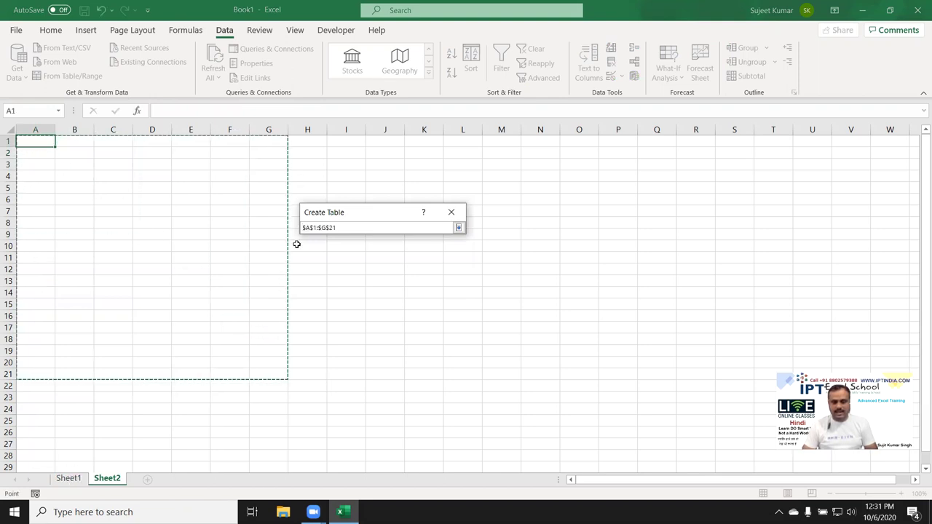
{"action": "left_click", "coordinate": [458, 227]}
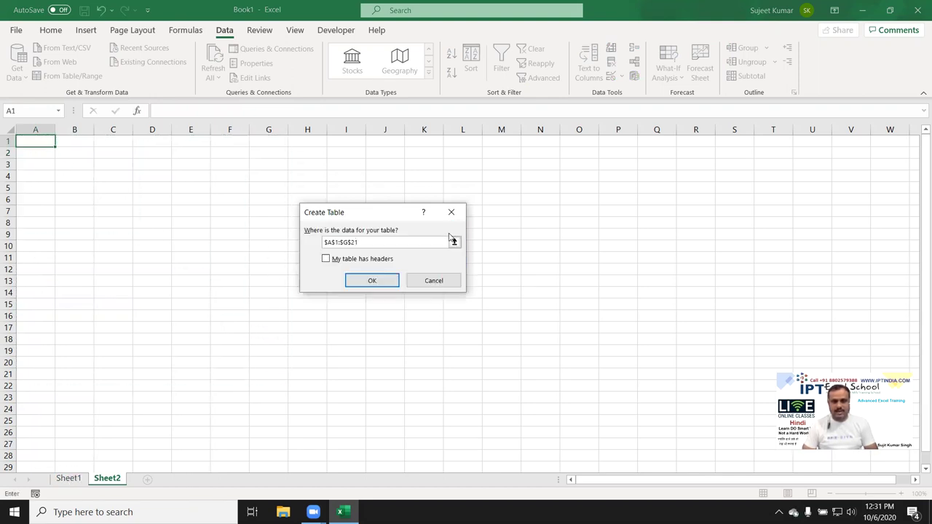
{"action": "key", "text": "Escape"}
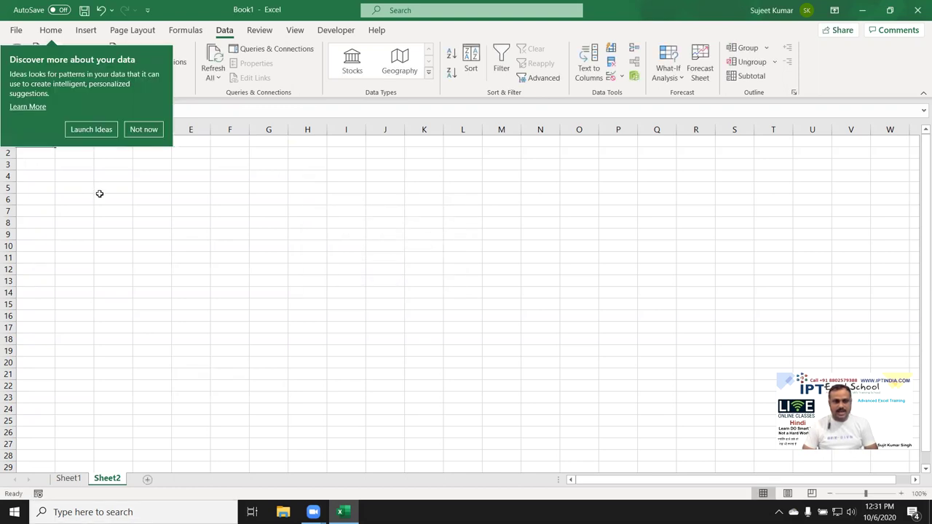
{"action": "left_click", "coordinate": [72, 455]}
{"action": "left_click", "coordinate": [68, 478]}
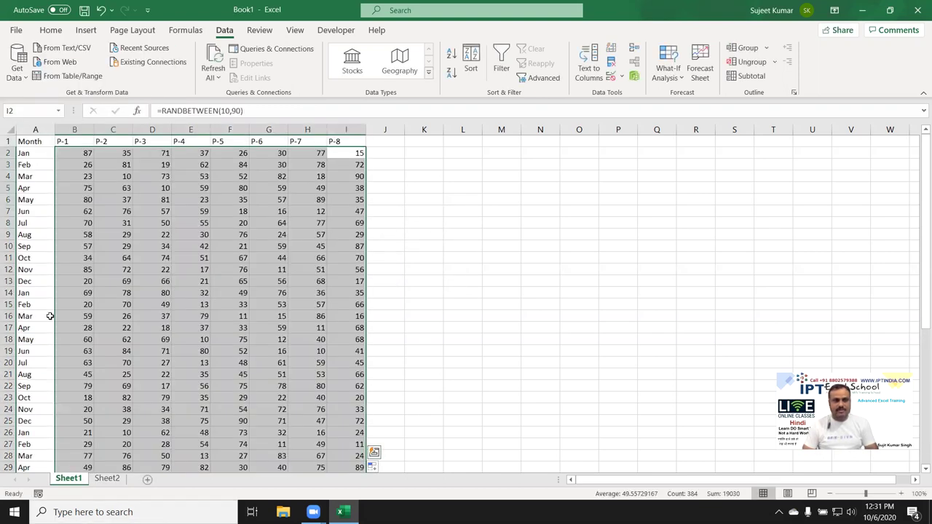
Select the data block A1:I49 and name it DD in the Name Box
{"action": "left_click", "coordinate": [22, 142]}
{"action": "key", "text": "ctrl+shift+Right"}
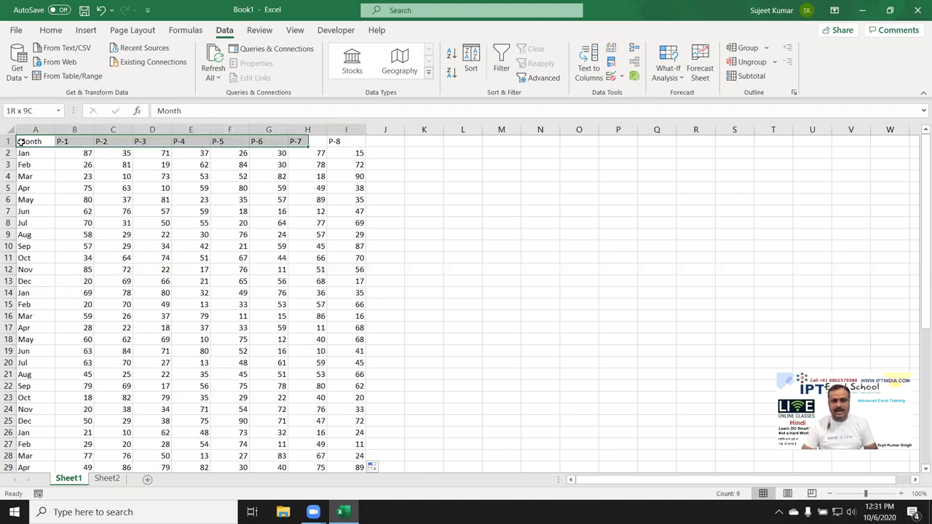
{"action": "key", "text": "ctrl+shift+Down"}
{"action": "left_click", "coordinate": [10, 111]}
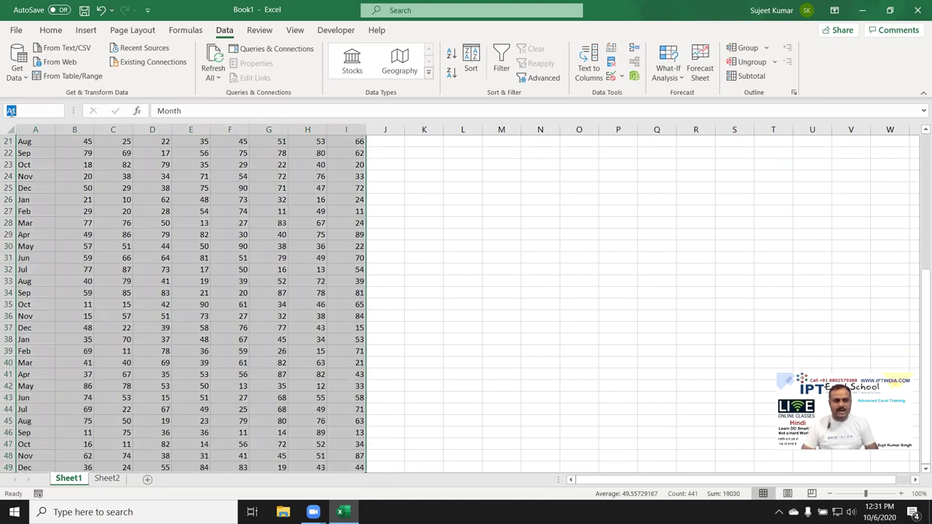
{"action": "type", "text": "DD"}
{"action": "key", "text": "Return"}
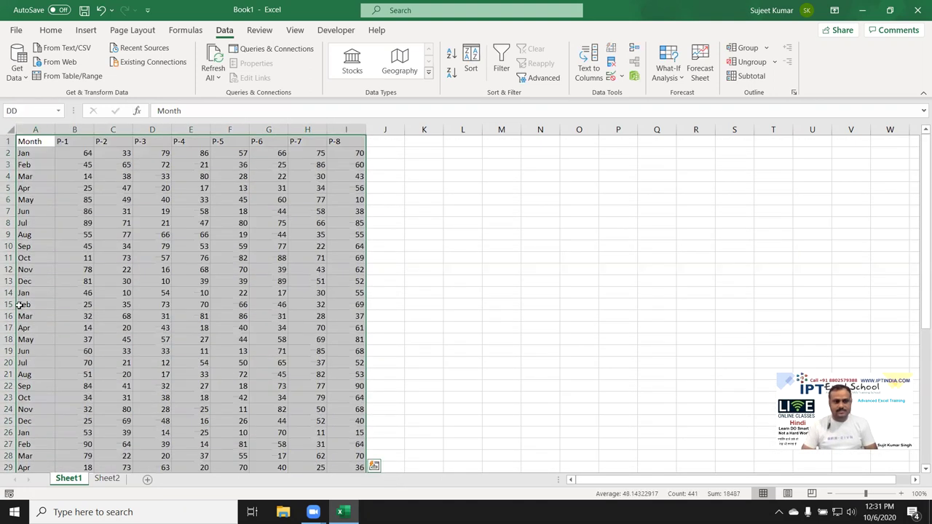
Try a From Table/Range table on Sheet2 using =dd with headers, then cancel and return to Sheet1
{"action": "left_click", "coordinate": [107, 479]}
{"action": "left_click_drag", "start_coordinate": [39, 148], "coordinate": [19, 80]}
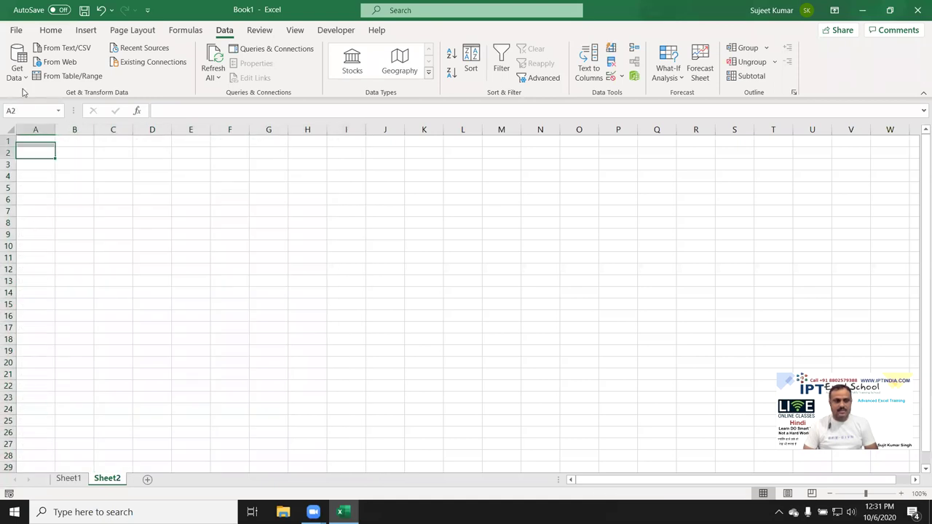
{"action": "left_click", "coordinate": [20, 80]}
{"action": "mouse_move", "coordinate": [66, 244]}
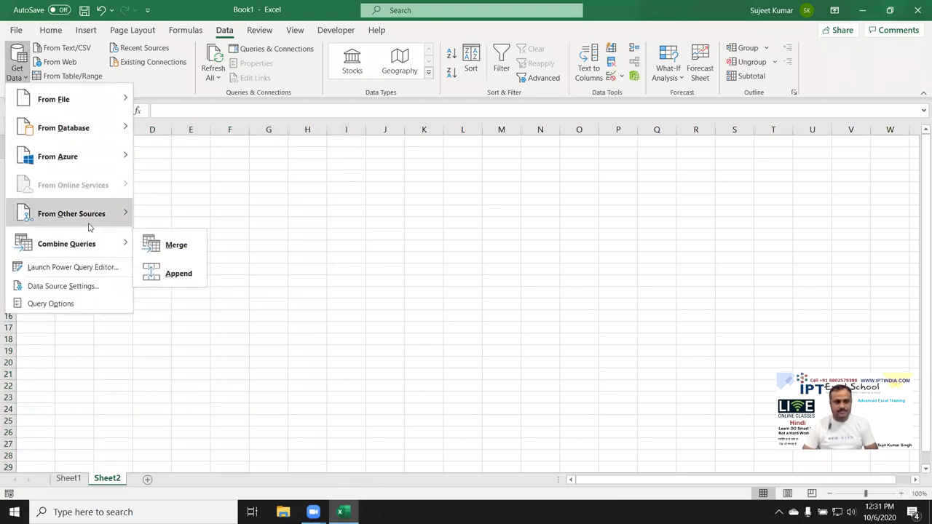
{"action": "left_click", "coordinate": [171, 216]}
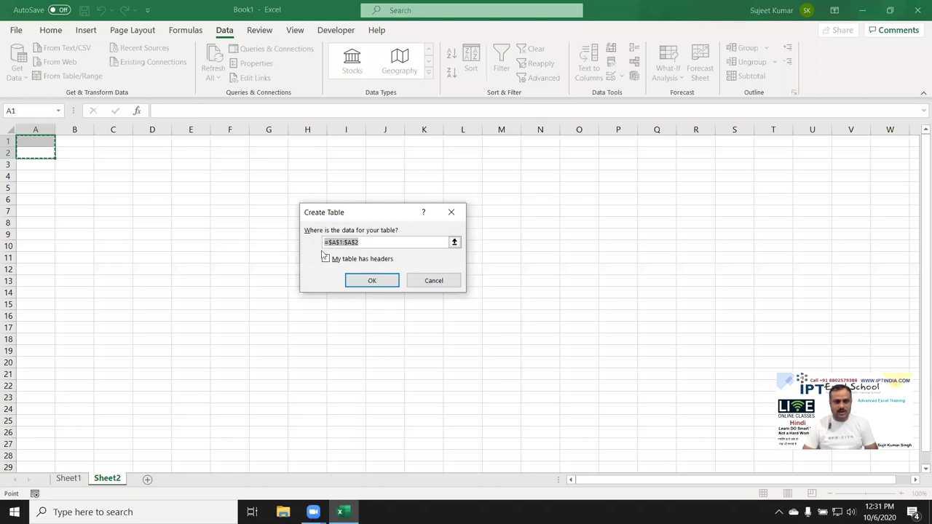
{"action": "left_click", "coordinate": [363, 246]}
{"action": "type", "text": "=dd"}
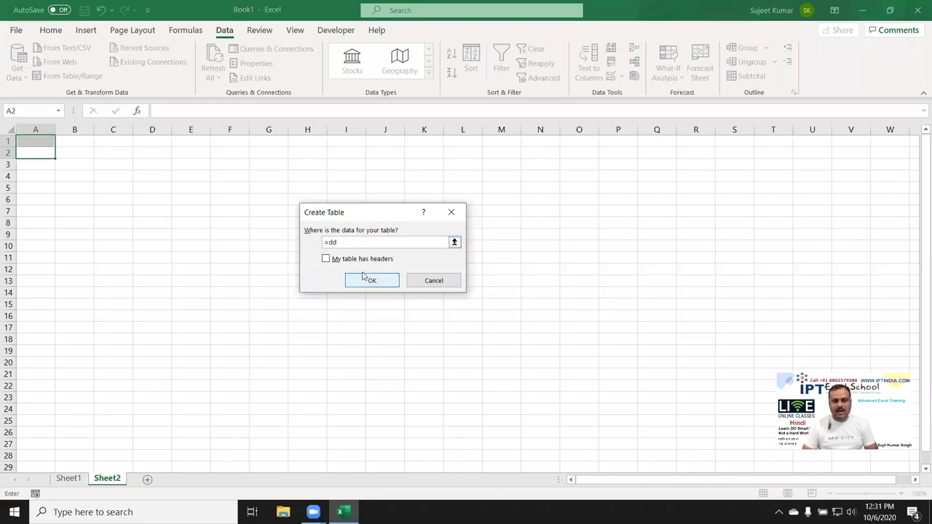
{"action": "left_click", "coordinate": [359, 262]}
{"action": "left_click", "coordinate": [370, 281]}
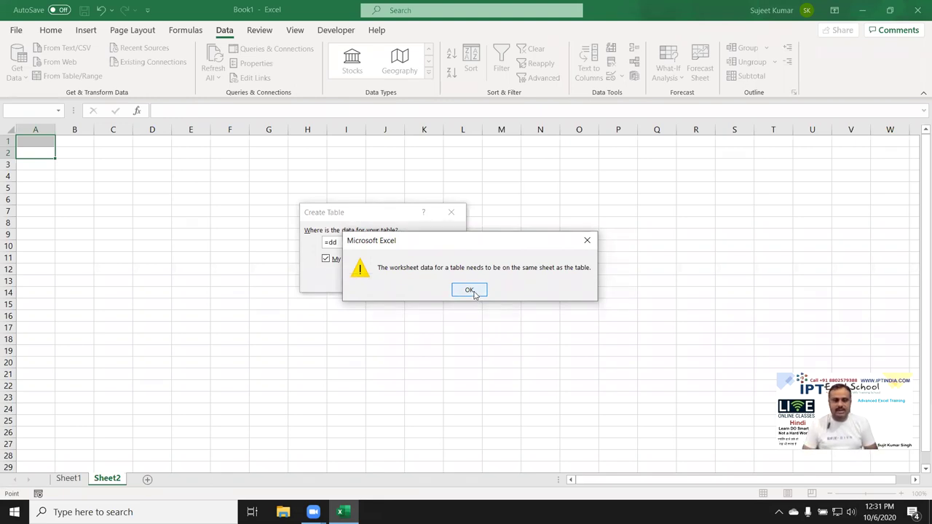
{"action": "left_click", "coordinate": [470, 291]}
{"action": "key", "text": "Escape"}
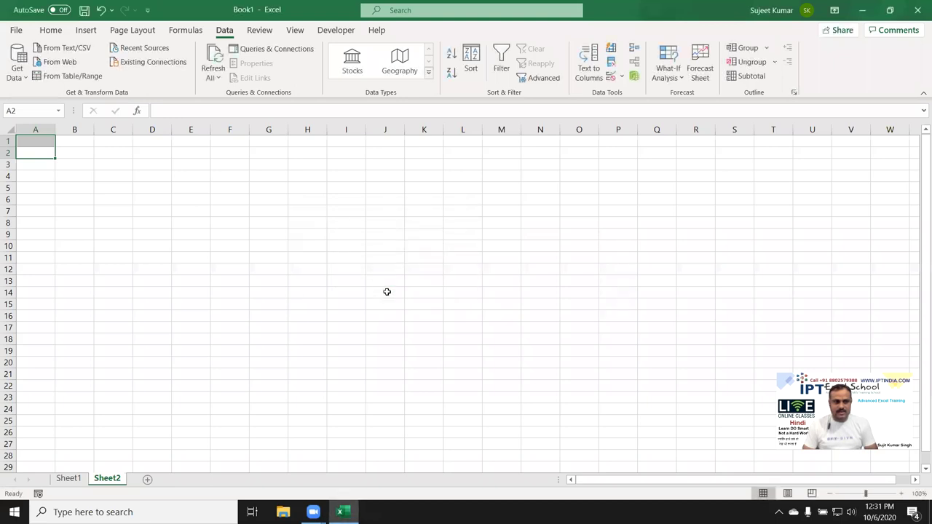
{"action": "left_click", "coordinate": [68, 478]}
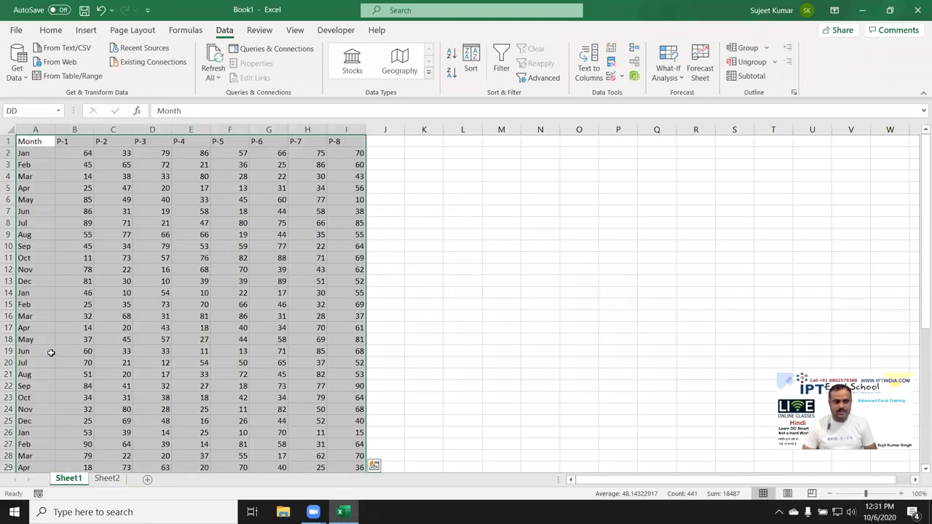
{"action": "left_click_drag", "start_coordinate": [541, 167], "coordinate": [528, 156]}
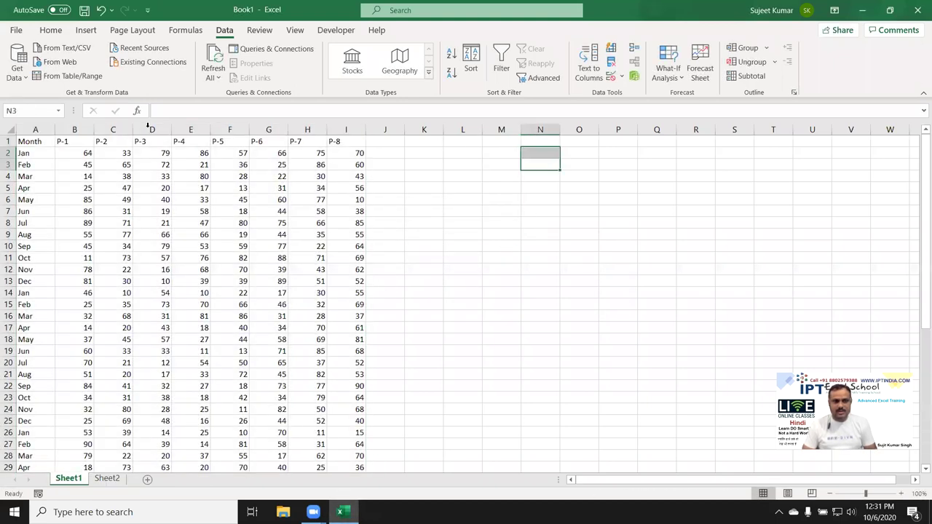
Convert the data into Table1 with headers, then close Power Query Editor and discard changes
{"action": "left_click", "coordinate": [16, 71]}
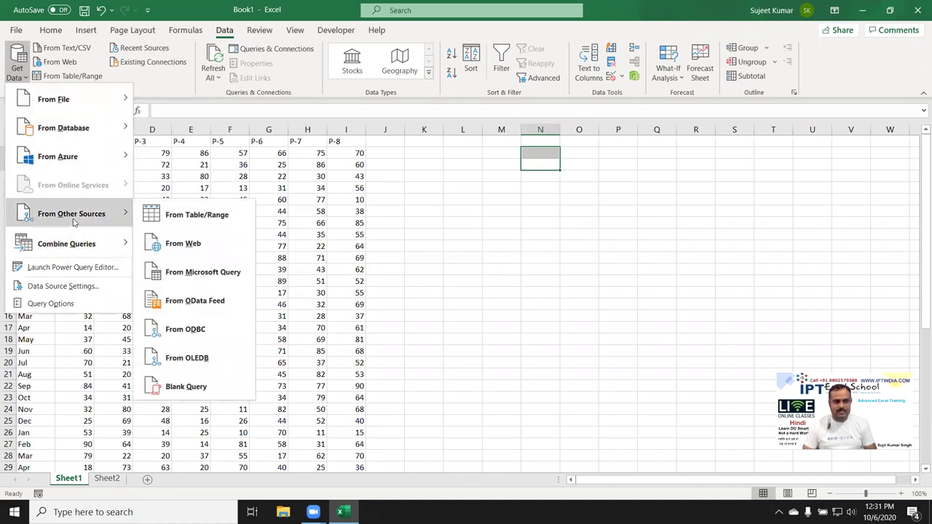
{"action": "left_click", "coordinate": [202, 217]}
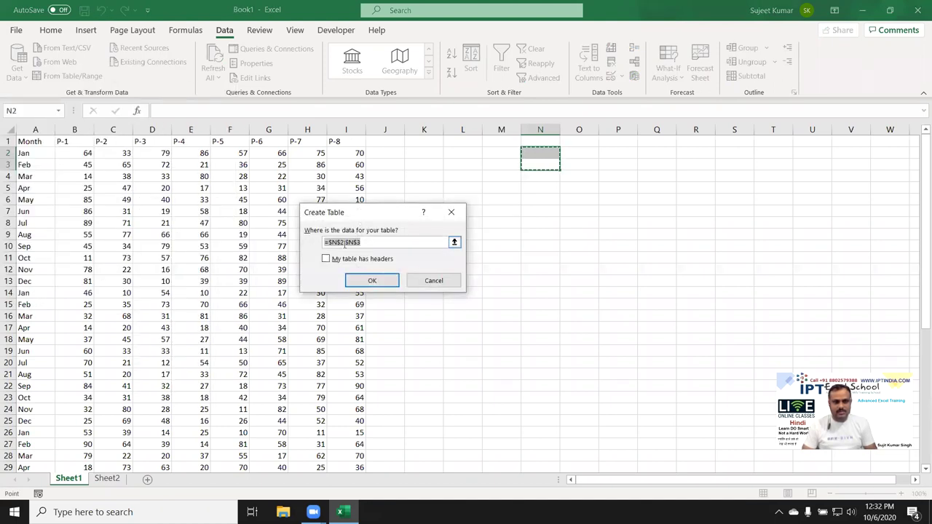
{"action": "type", "text": "=dd"}
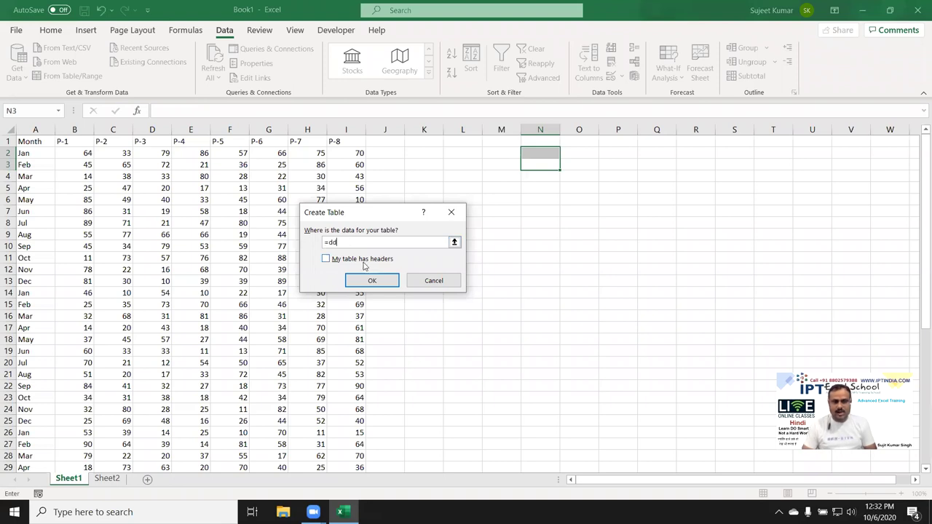
{"action": "left_click", "coordinate": [358, 263]}
{"action": "left_click", "coordinate": [364, 277]}
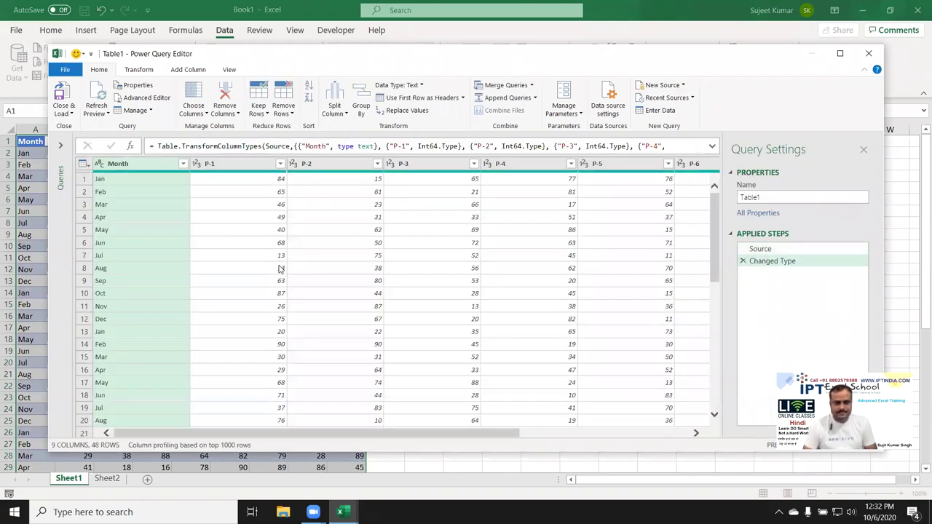
{"action": "left_click", "coordinate": [867, 55]}
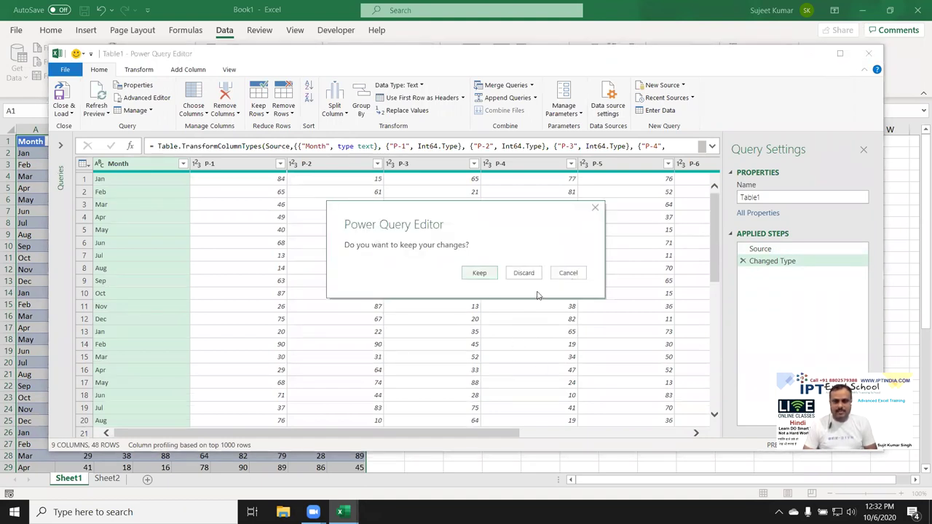
{"action": "left_click", "coordinate": [527, 273]}
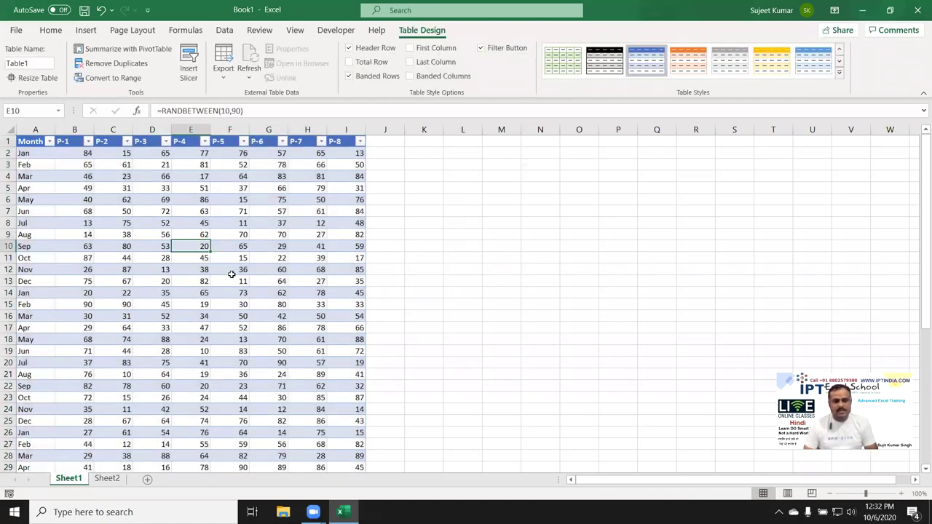
Undo Table1 back to a plain range, then select cell A2 on the empty Sheet2
{"action": "key", "text": "ctrl+z"}
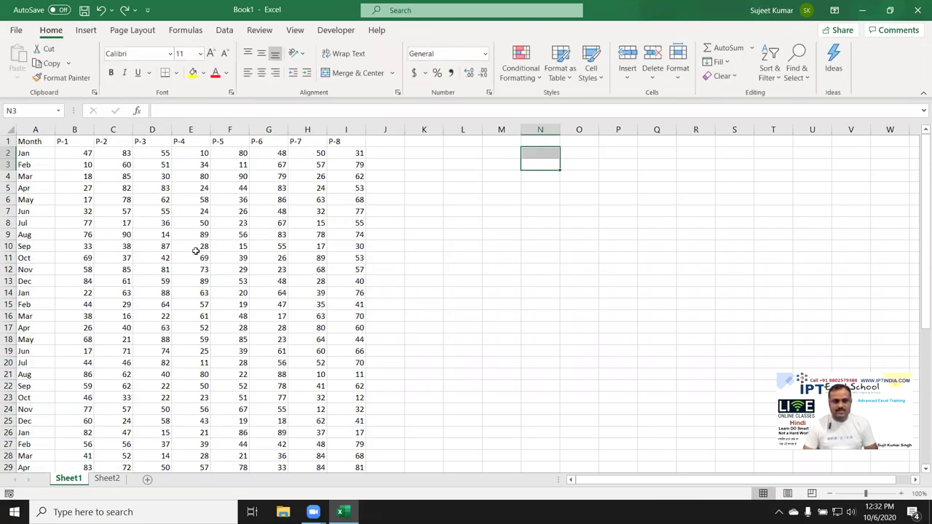
{"action": "left_click_drag", "start_coordinate": [149, 154], "coordinate": [116, 153]}
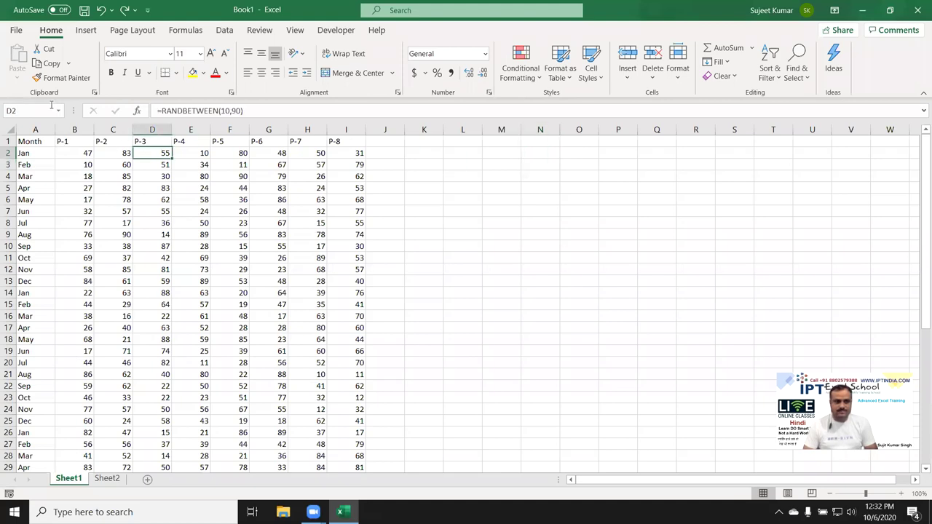
{"action": "left_click", "coordinate": [221, 32]}
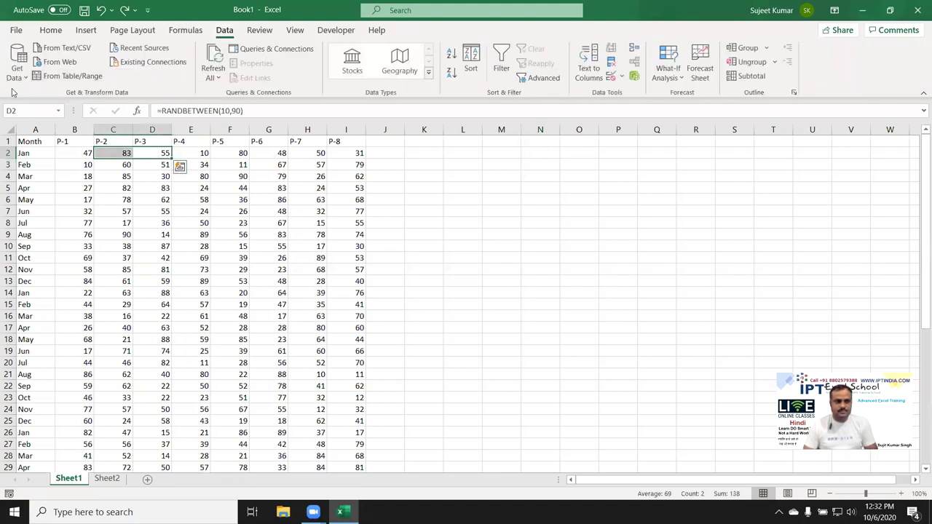
{"action": "left_click", "coordinate": [16, 69]}
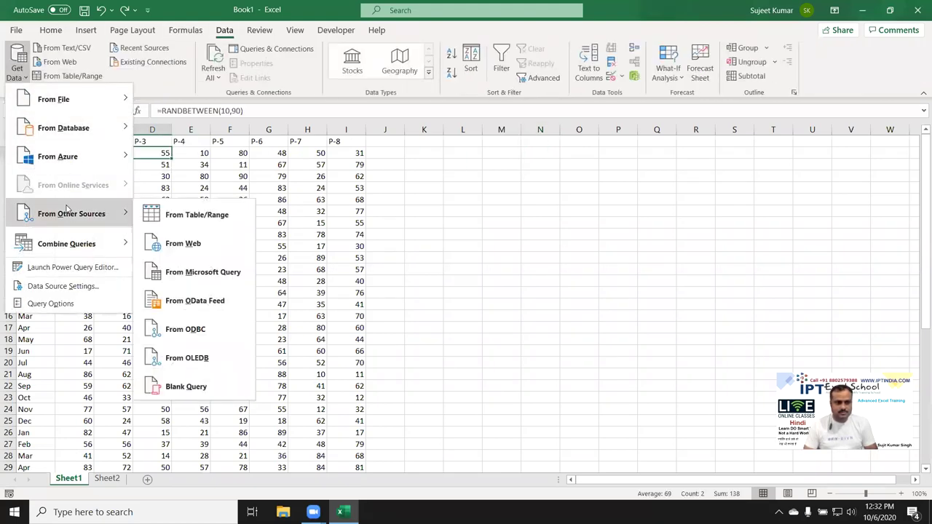
{"action": "left_click", "coordinate": [597, 266]}
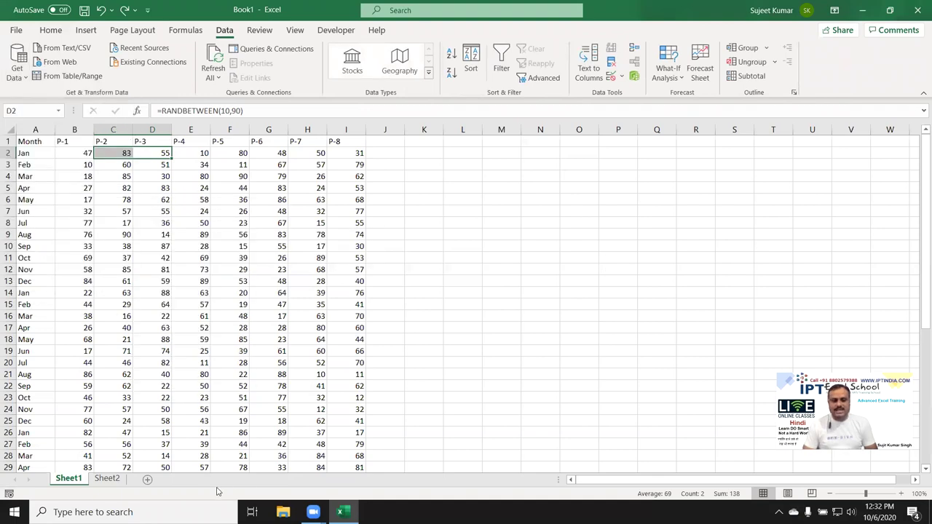
{"action": "left_click", "coordinate": [122, 486]}
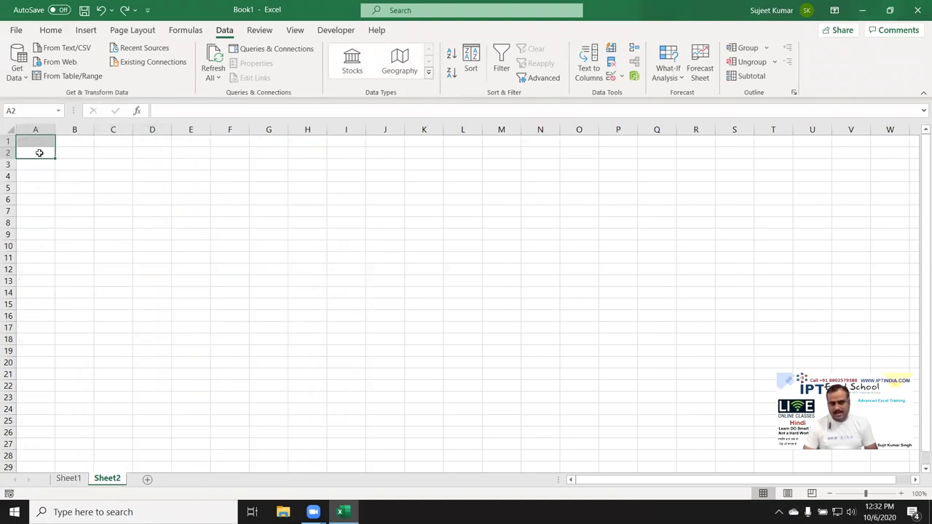
{"action": "left_click", "coordinate": [36, 148]}
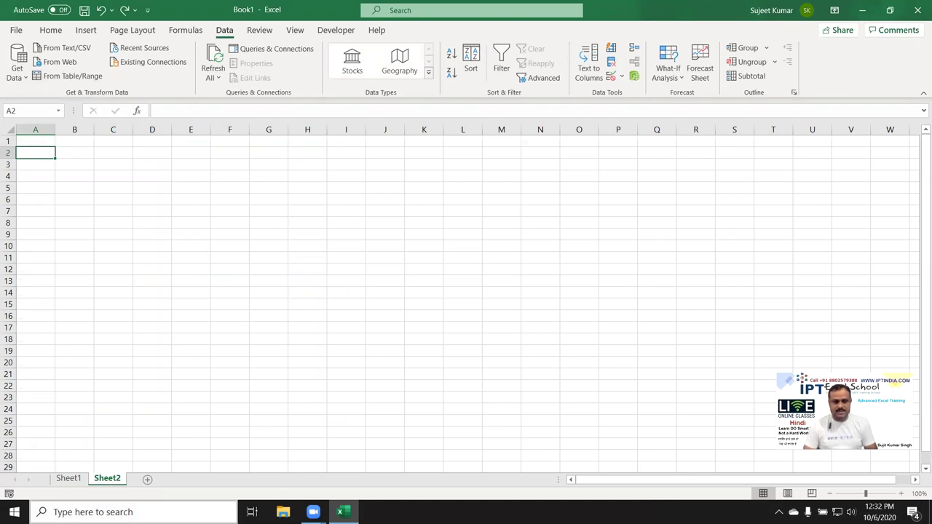
Launch Google Chrome from the Windows taskbar search using 'ch'
{"action": "left_click", "coordinate": [109, 512]}
{"action": "type", "text": "ch"}
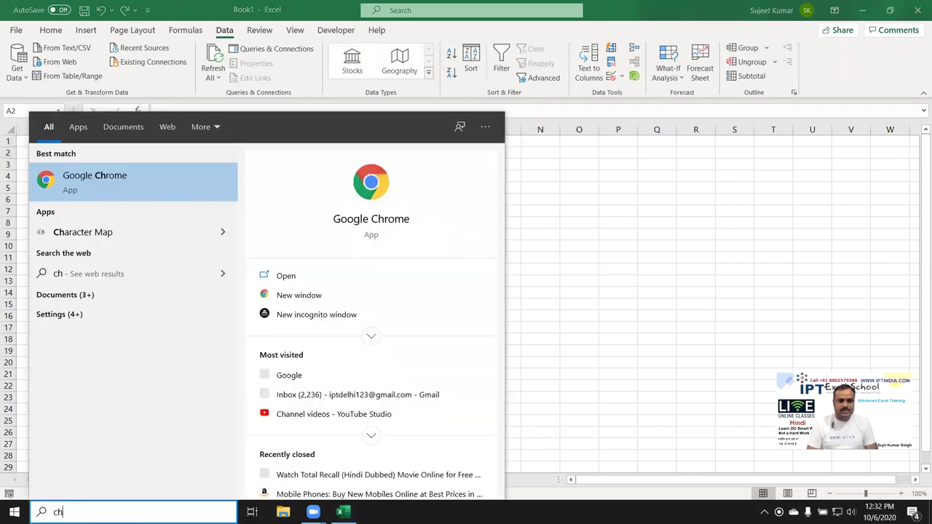
{"action": "left_click", "coordinate": [393, 218]}
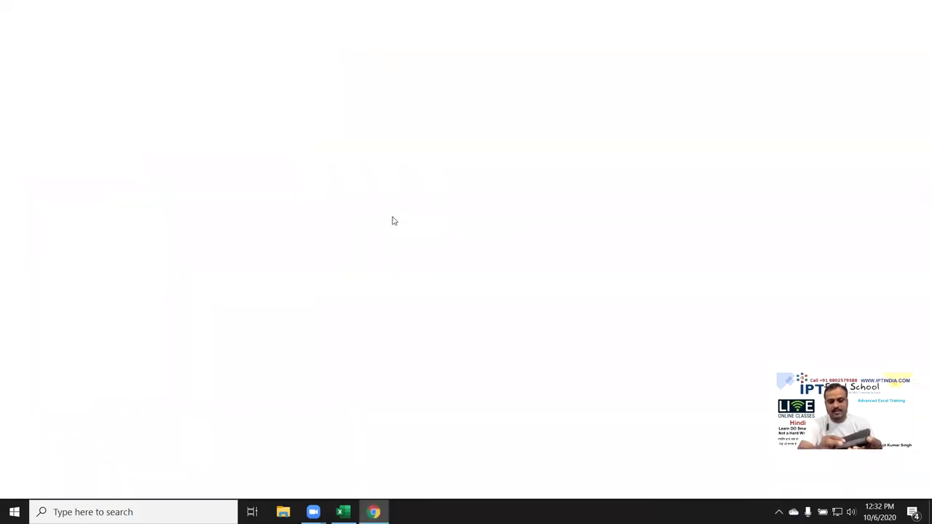
Load google.com from the Chrome address bar
{"action": "type", "text": "k,"}
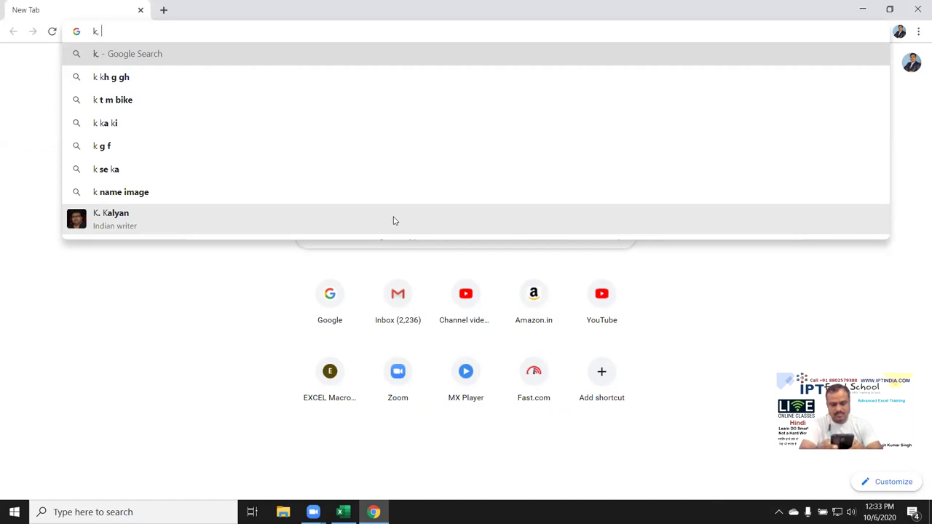
{"action": "key", "text": "BackSpace"}
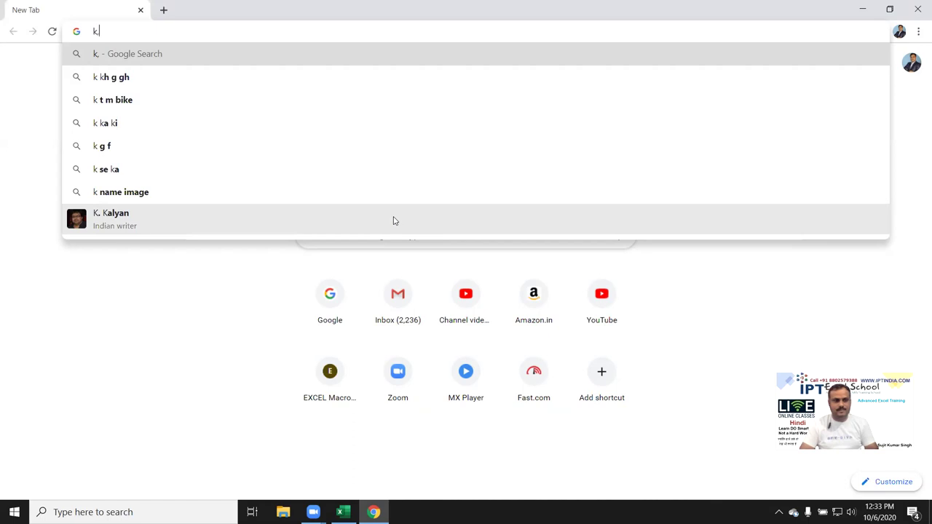
{"action": "key", "text": "BackSpace"}
{"action": "type", "text": "k"}
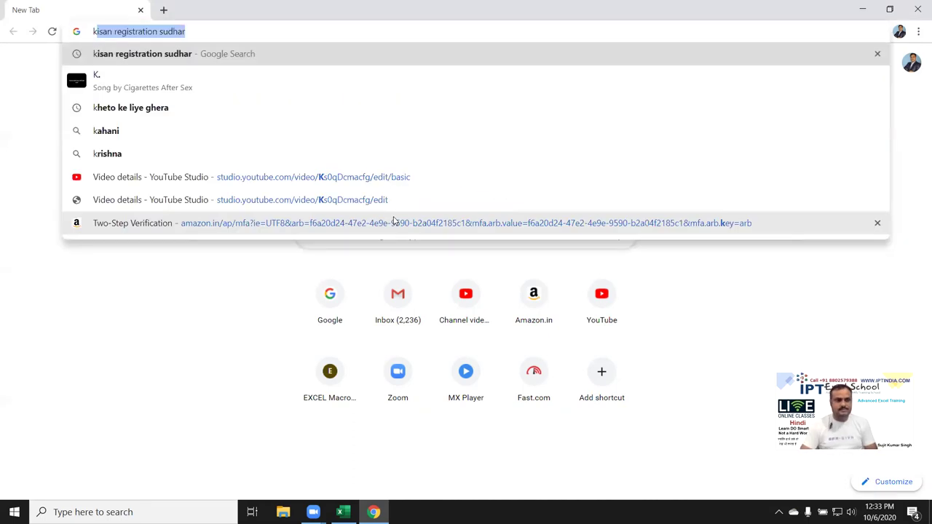
{"action": "key", "text": "BackSpace"}
{"action": "key", "text": "BackSpace"}
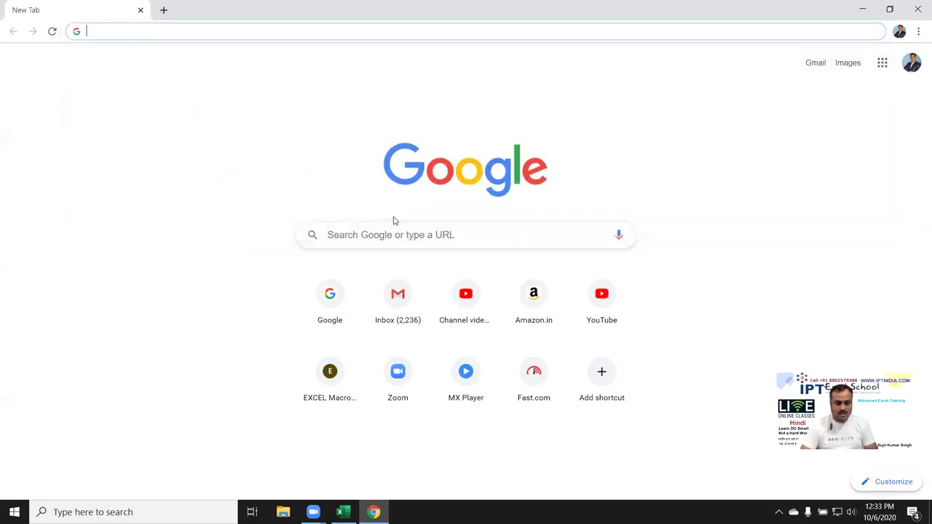
{"action": "type", "text": "goo"}
{"action": "key", "text": "Return"}
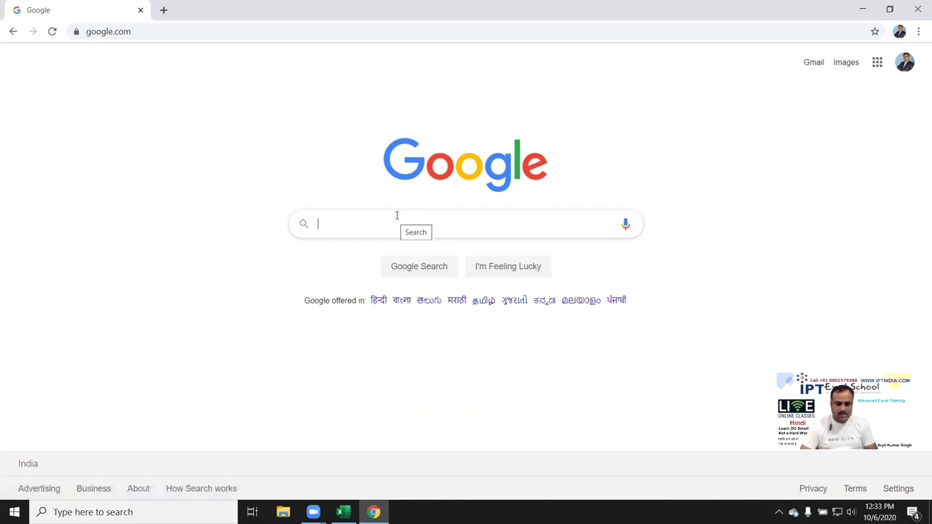
Search Google for 'stock market data' and open the money.cnn.com result
{"action": "type", "text": "m"}
{"action": "key", "text": "BackSpace"}
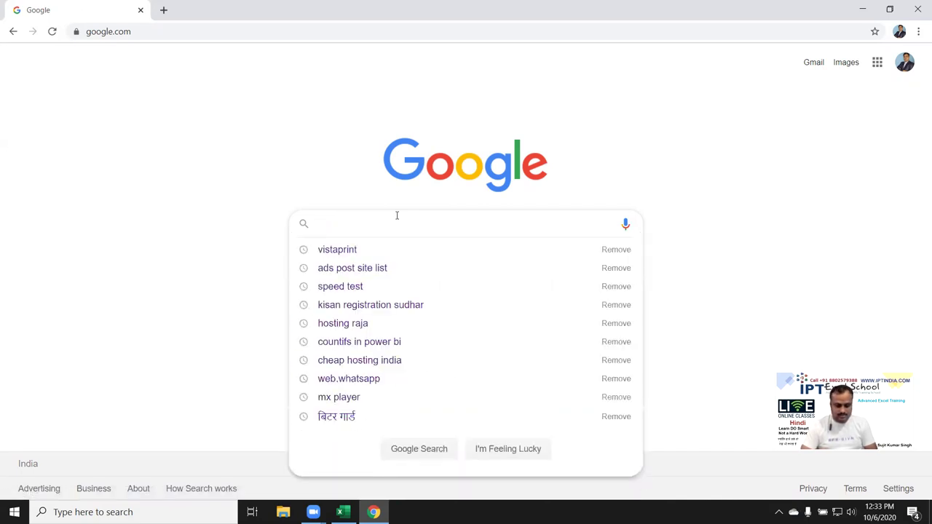
{"action": "type", "text": "sto"}
{"action": "key", "text": "Down"}
{"action": "key", "text": "Return"}
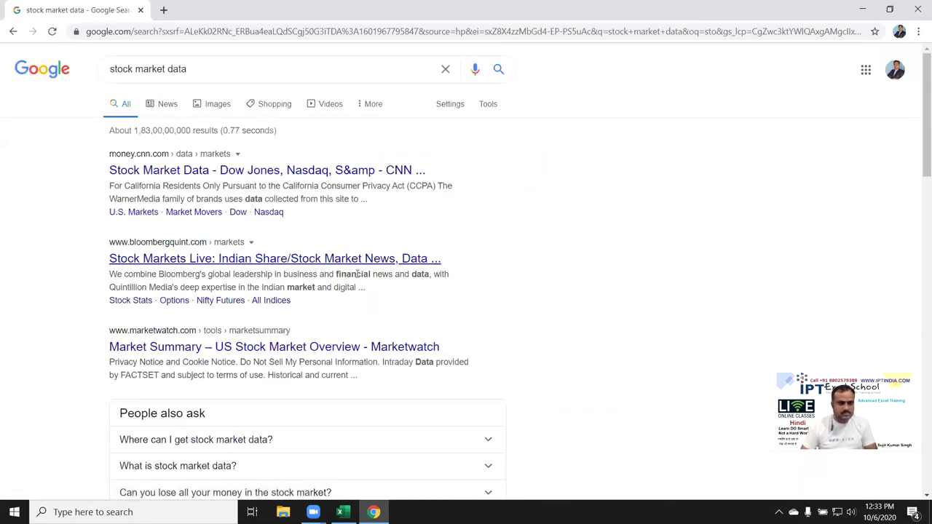
{"action": "left_click", "coordinate": [162, 178]}
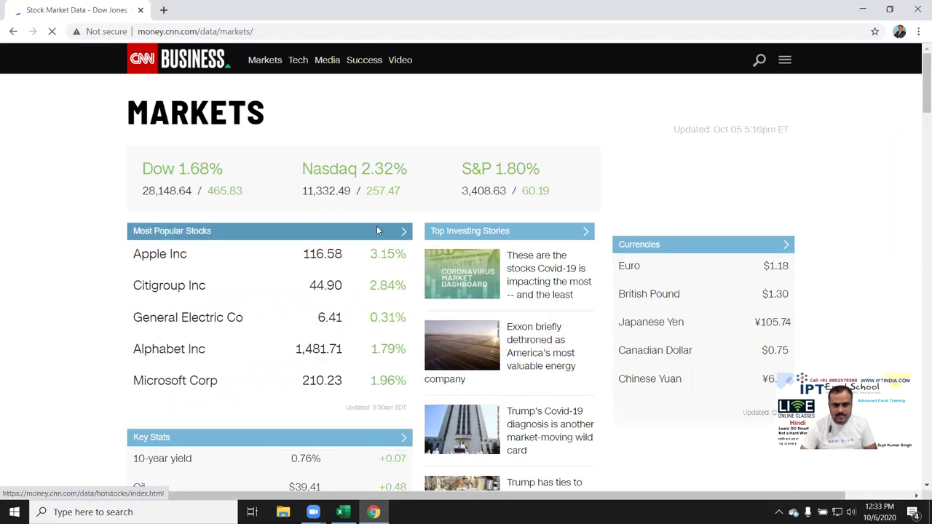
Open Most Popular Stocks and browse the Market Movers actives, gainers and losers lists
{"action": "scroll", "coordinate": [306, 415], "scroll_direction": "down", "scroll_amount": 2}
{"action": "scroll", "coordinate": [277, 426], "scroll_direction": "down", "scroll_amount": 2}
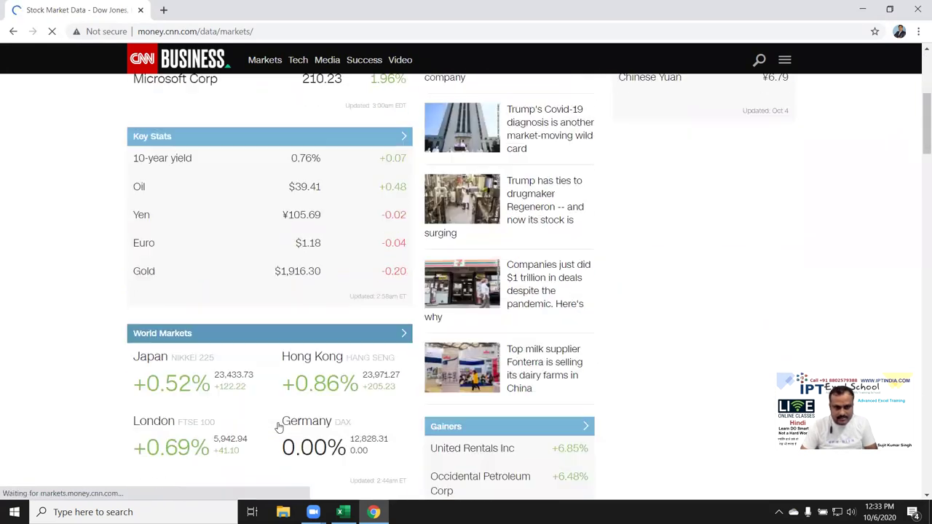
{"action": "scroll", "coordinate": [368, 362], "scroll_direction": "up", "scroll_amount": 3}
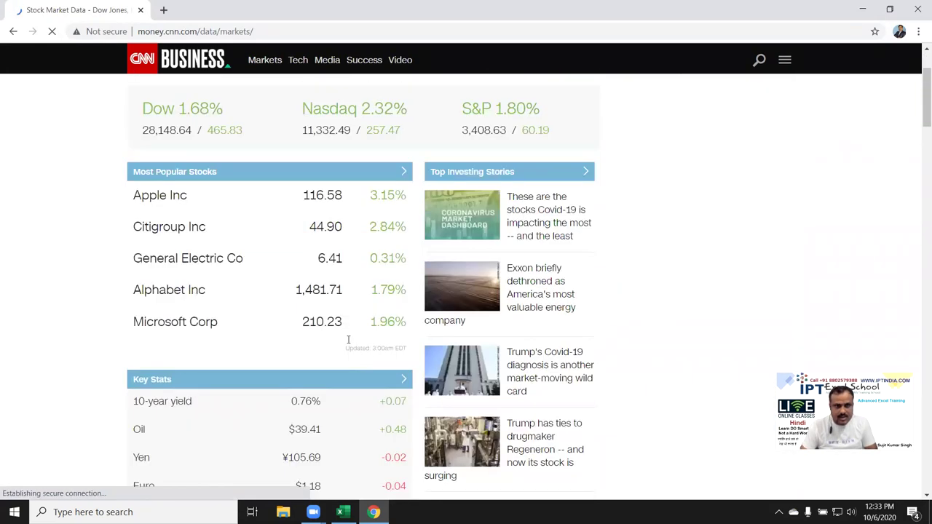
{"action": "left_click", "coordinate": [178, 178]}
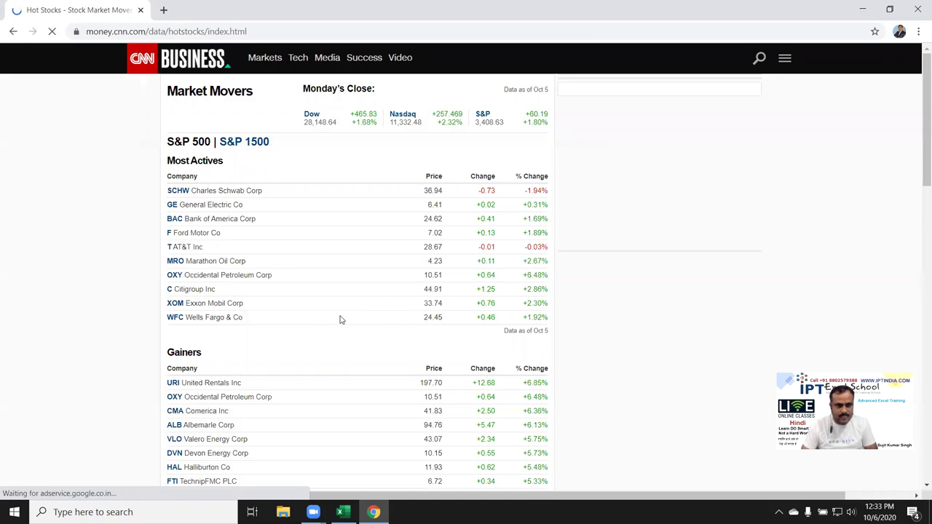
{"action": "scroll", "coordinate": [337, 324], "scroll_direction": "down", "scroll_amount": 2}
{"action": "scroll", "coordinate": [335, 331], "scroll_direction": "down", "scroll_amount": 2}
{"action": "scroll", "coordinate": [334, 332], "scroll_direction": "up", "scroll_amount": 4}
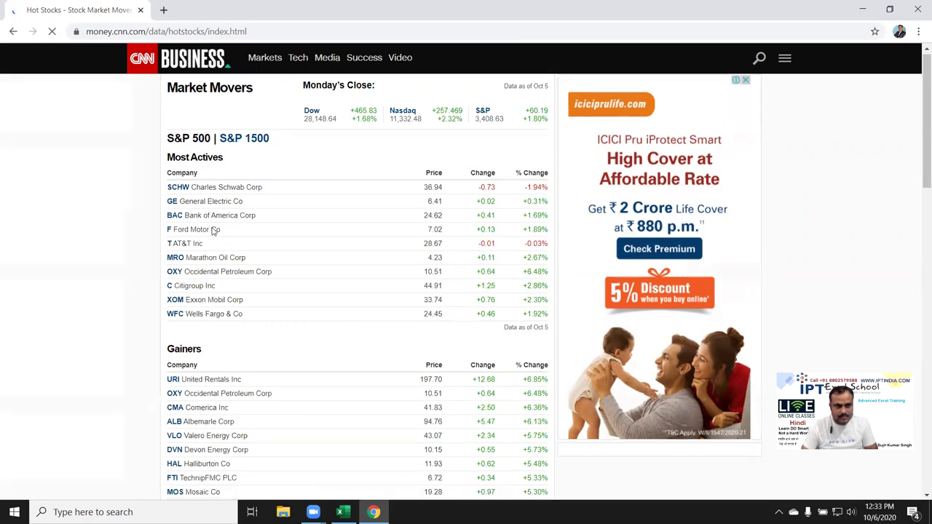
{"action": "scroll", "coordinate": [235, 265], "scroll_direction": "down", "scroll_amount": 9}
{"action": "scroll", "coordinate": [236, 267], "scroll_direction": "down", "scroll_amount": 3}
{"action": "scroll", "coordinate": [237, 267], "scroll_direction": "up", "scroll_amount": 4}
{"action": "scroll", "coordinate": [241, 274], "scroll_direction": "up", "scroll_amount": 4}
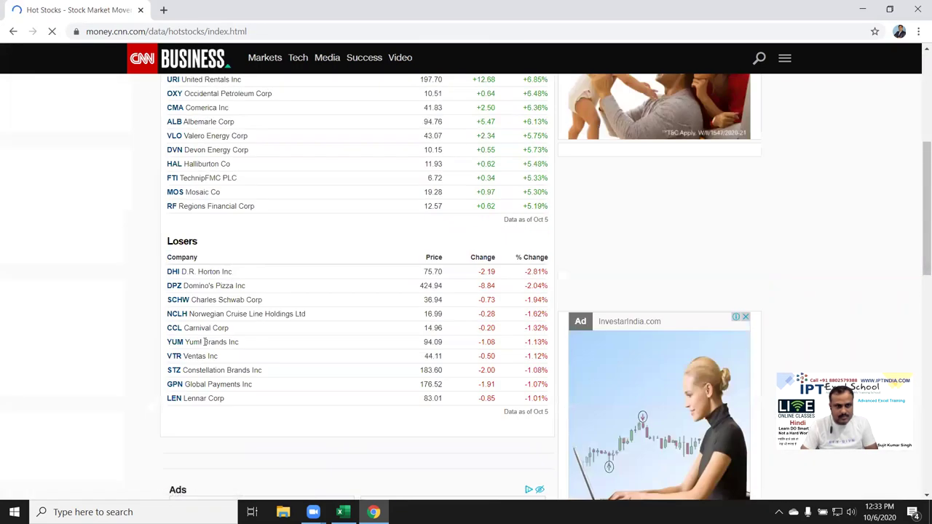
{"action": "scroll", "coordinate": [181, 333], "scroll_direction": "up", "scroll_amount": 3}
{"action": "scroll", "coordinate": [182, 110], "scroll_direction": "up", "scroll_amount": 1}
Go back to the google.com homepage via the address bar
{"action": "left_click", "coordinate": [182, 40]}
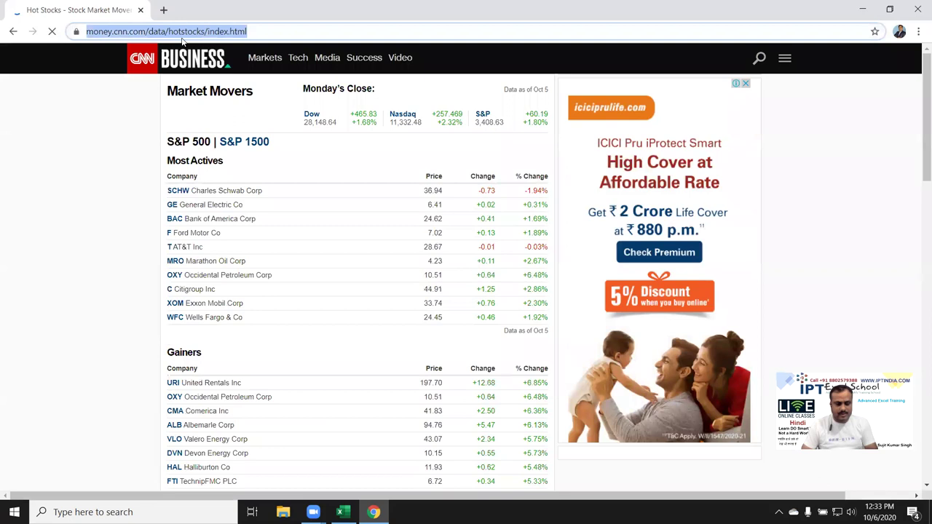
{"action": "type", "text": "goo"}
{"action": "key", "text": "Return"}
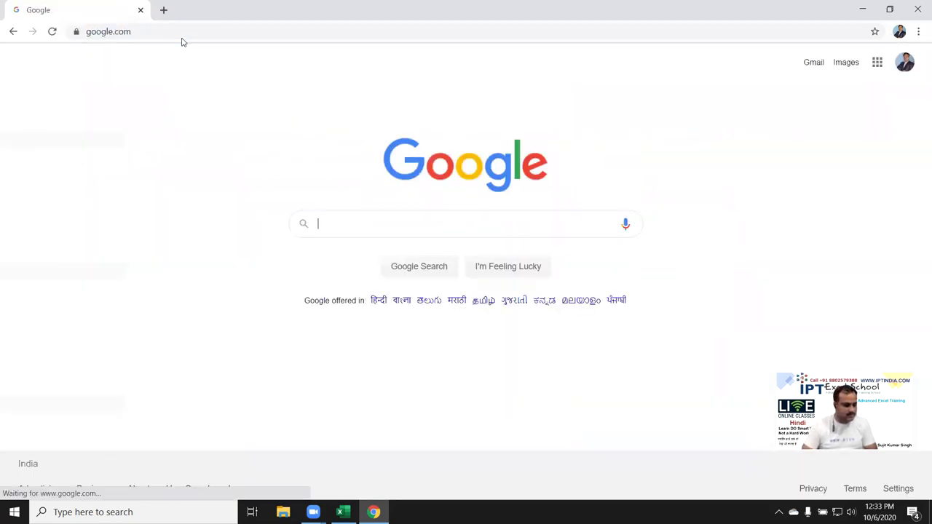
Search 'mobile users in world' and open Wikipedia's list of countries by mobile phones in use
{"action": "type", "text": "mobile"}
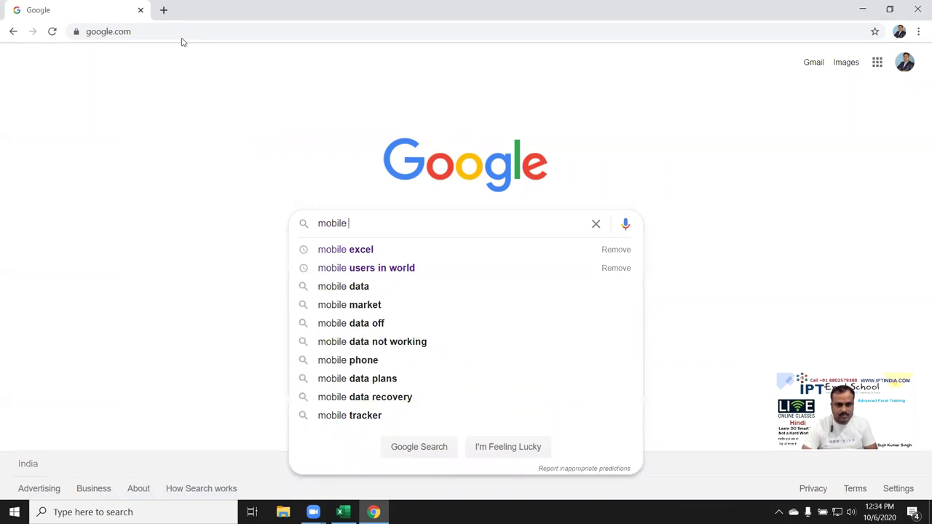
{"action": "key", "text": "Down"}
{"action": "key", "text": "Down"}
{"action": "key", "text": "Return"}
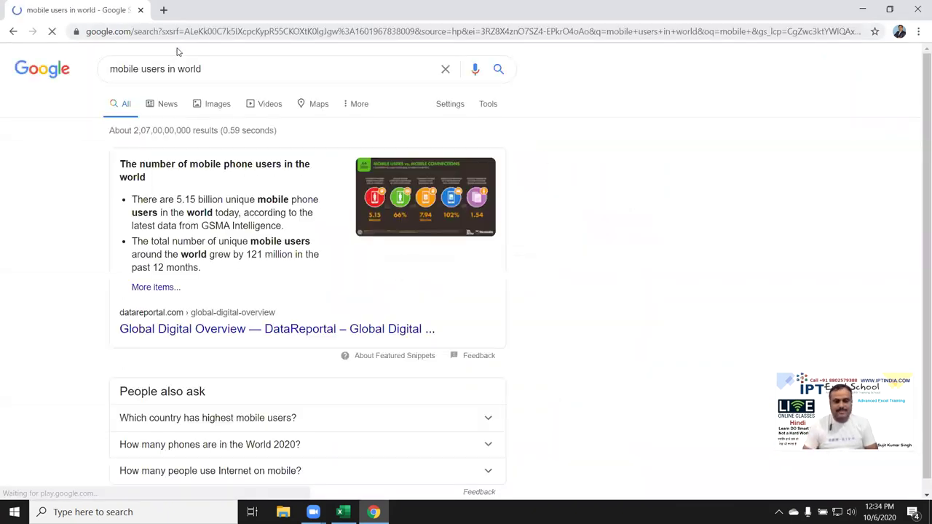
{"action": "scroll", "coordinate": [218, 349], "scroll_direction": "down", "scroll_amount": 3}
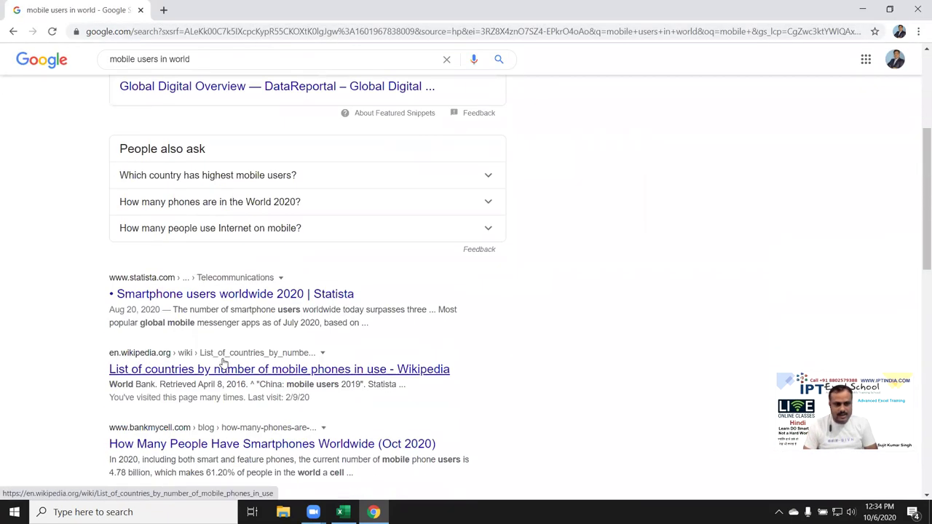
{"action": "left_click", "coordinate": [141, 375]}
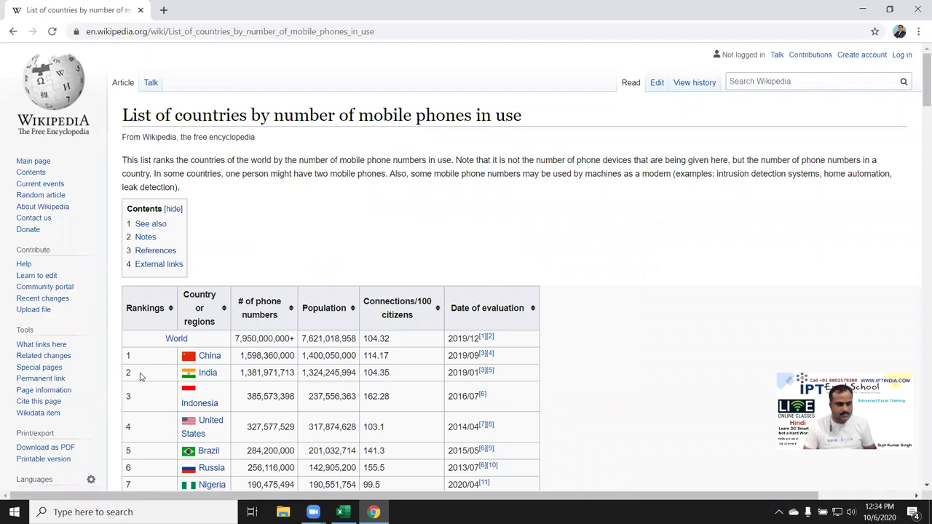
Select the Wikipedia page's URL and switch back to Excel
{"action": "scroll", "coordinate": [217, 328], "scroll_direction": "down", "scroll_amount": 3}
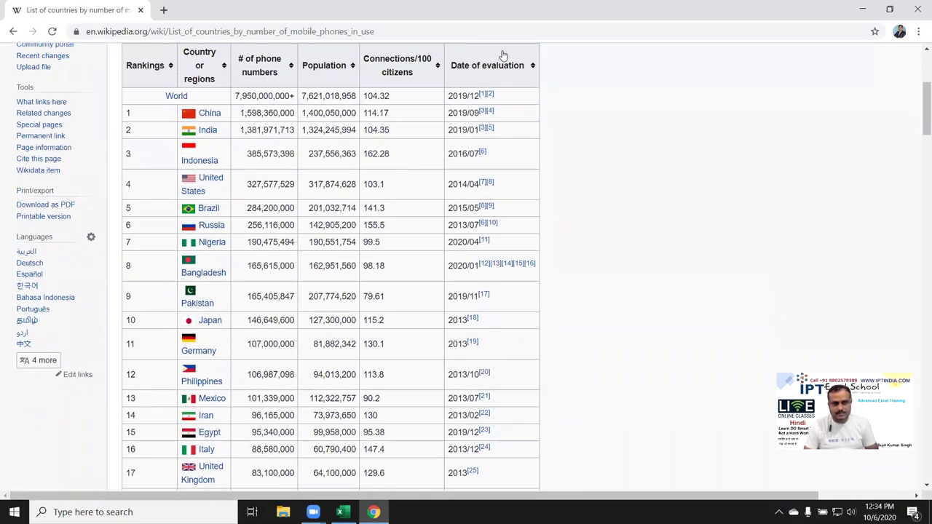
{"action": "scroll", "coordinate": [527, 307], "scroll_direction": "down", "scroll_amount": 5}
{"action": "scroll", "coordinate": [527, 306], "scroll_direction": "down", "scroll_amount": 5}
{"action": "scroll", "coordinate": [524, 302], "scroll_direction": "down", "scroll_amount": 5}
{"action": "scroll", "coordinate": [521, 298], "scroll_direction": "down", "scroll_amount": 5}
{"action": "scroll", "coordinate": [519, 294], "scroll_direction": "down", "scroll_amount": 5}
{"action": "scroll", "coordinate": [519, 294], "scroll_direction": "up", "scroll_amount": 3}
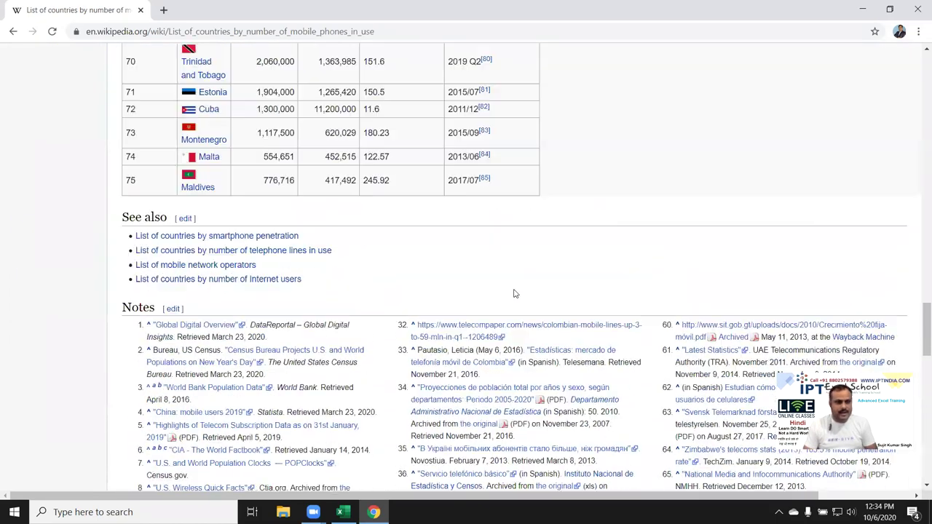
{"action": "scroll", "coordinate": [519, 294], "scroll_direction": "up", "scroll_amount": 4}
{"action": "left_click", "coordinate": [269, 38]}
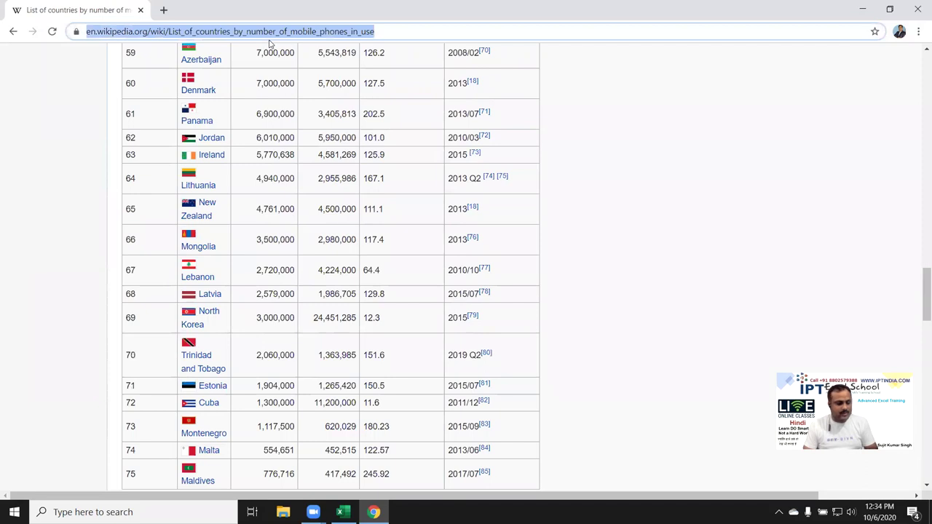
{"action": "key", "text": "alt+Tab"}
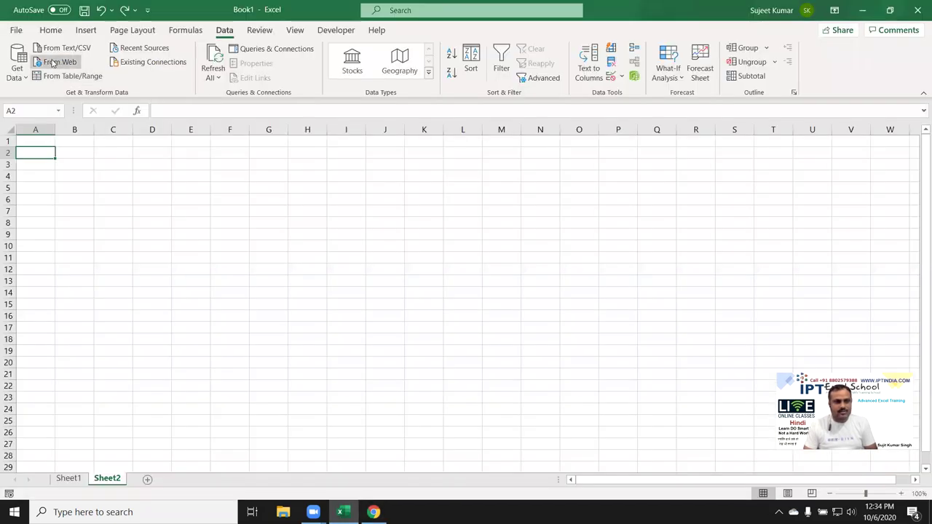
Paste the Wikipedia mobile-phones URL into Excel's From Web import and confirm
{"action": "left_click", "coordinate": [55, 63]}
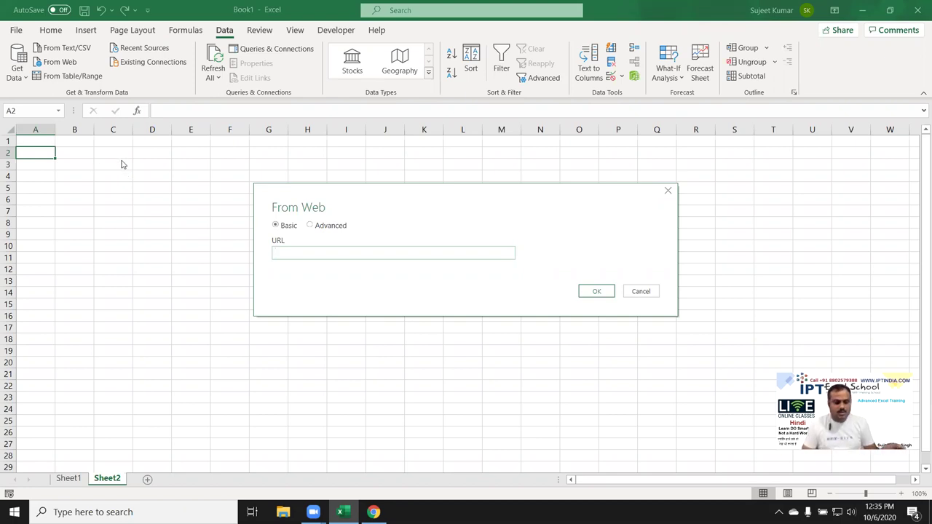
{"action": "key", "text": "ctrl+v"}
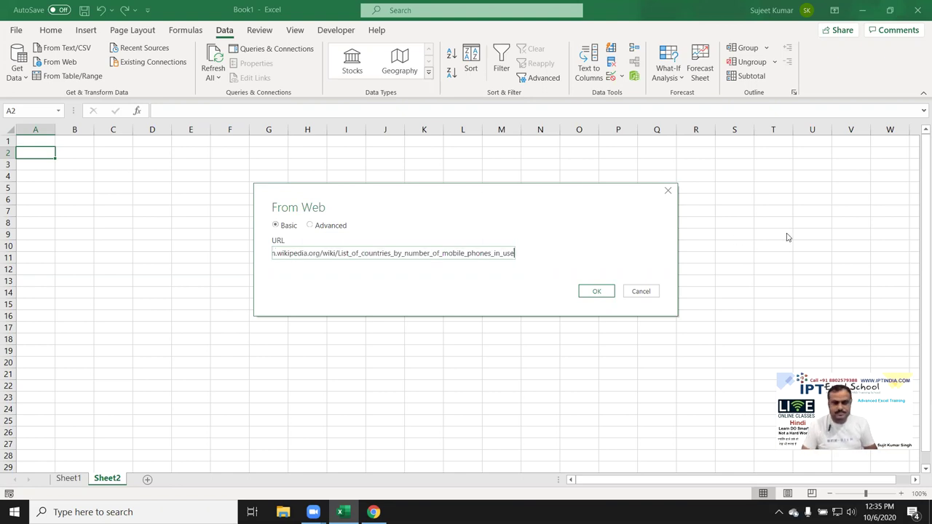
{"action": "left_click", "coordinate": [611, 291]}
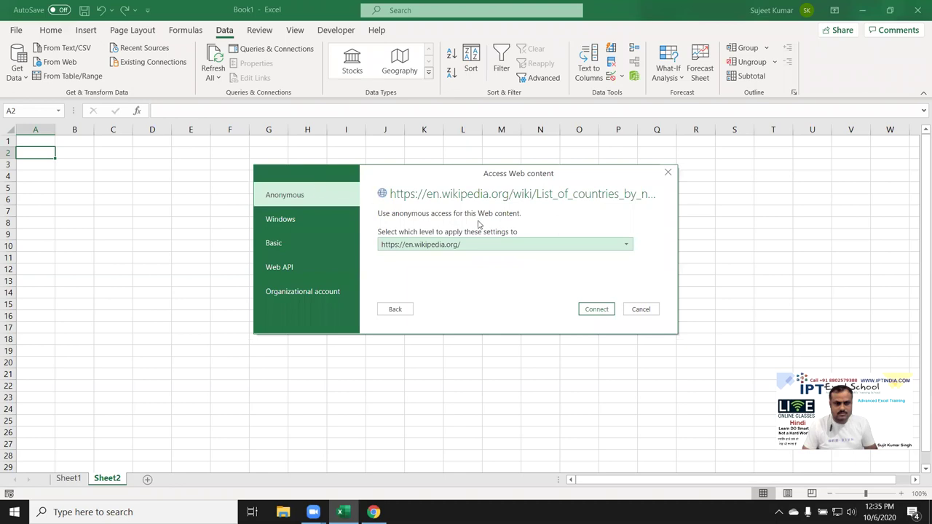
Connect to en.wikipedia.org with Anonymous access to reach the Navigator
{"action": "left_click", "coordinate": [598, 313]}
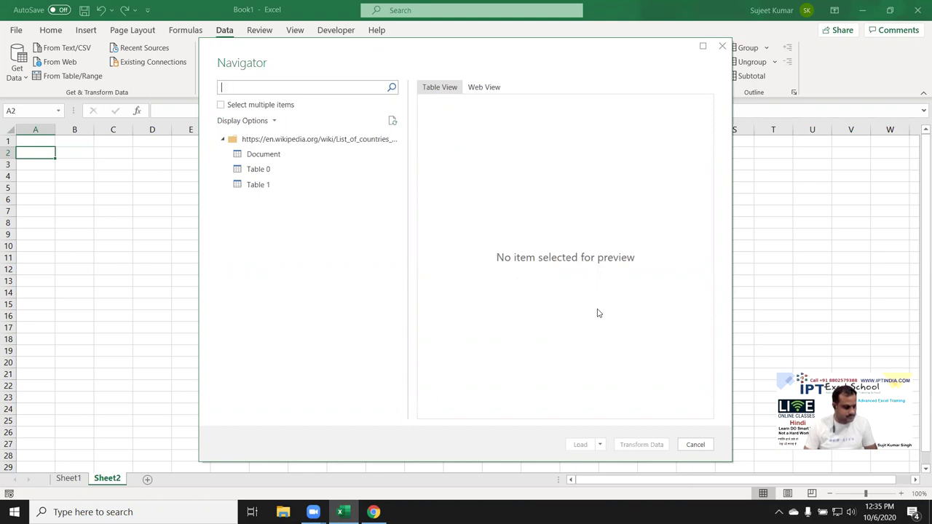
Compare the Navigator previews of Table 0's country phone data and Table 1
{"action": "left_click", "coordinate": [256, 173]}
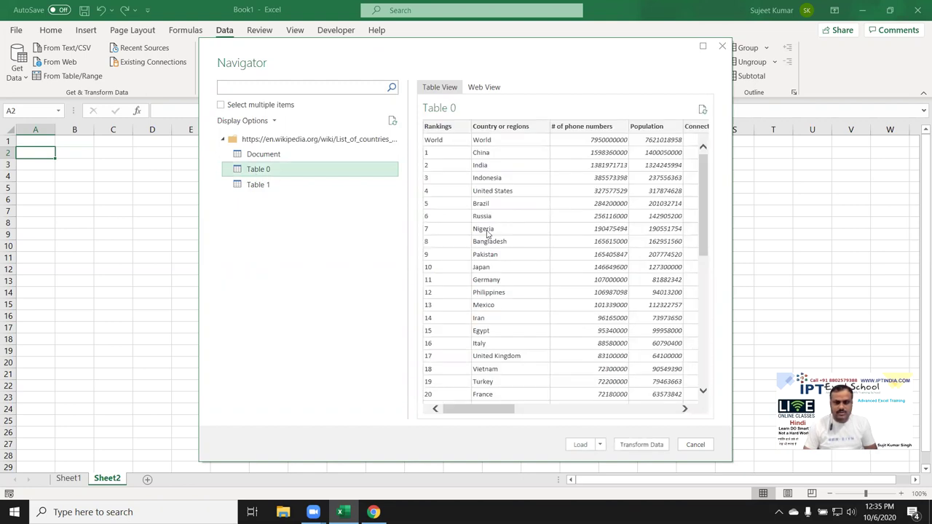
{"action": "scroll", "coordinate": [514, 292], "scroll_direction": "down", "scroll_amount": 5}
{"action": "scroll", "coordinate": [514, 291], "scroll_direction": "down", "scroll_amount": 3}
{"action": "scroll", "coordinate": [517, 303], "scroll_direction": "up", "scroll_amount": 3}
{"action": "scroll", "coordinate": [508, 259], "scroll_direction": "up", "scroll_amount": 10}
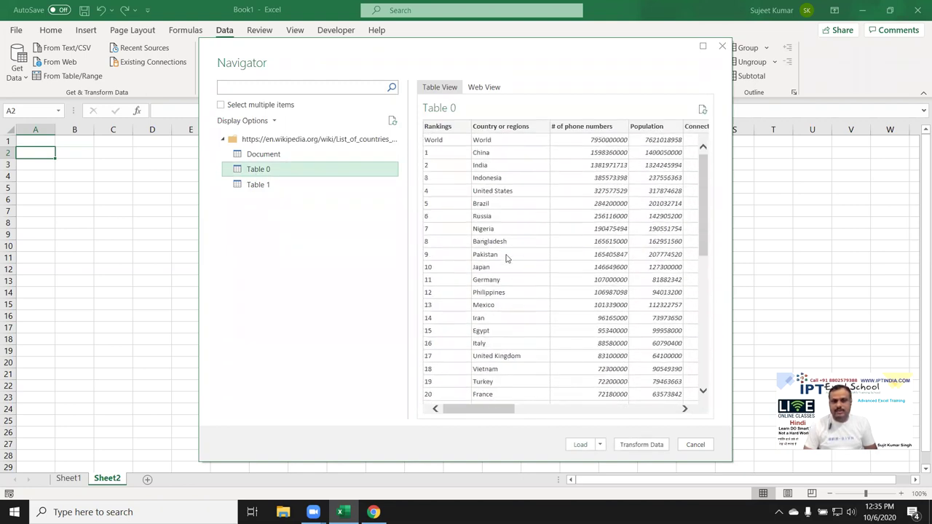
{"action": "left_click", "coordinate": [268, 187]}
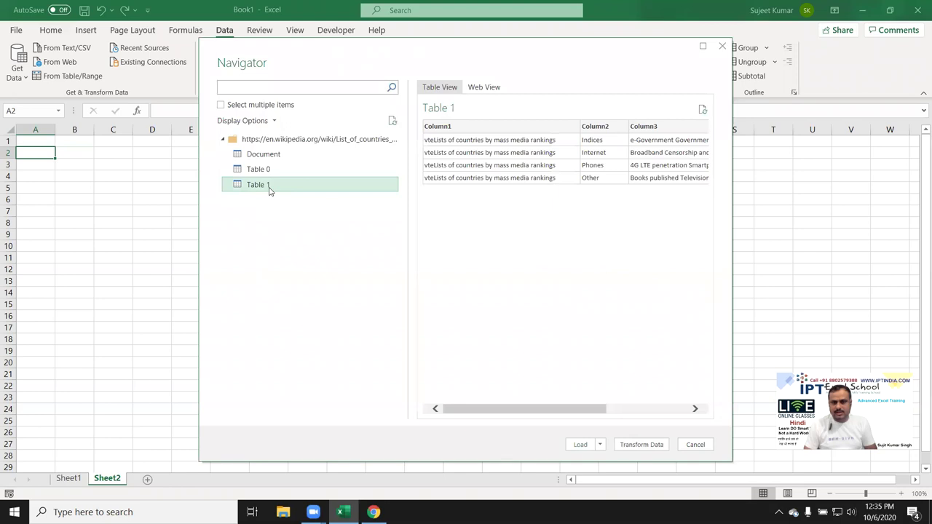
{"action": "left_click", "coordinate": [267, 173]}
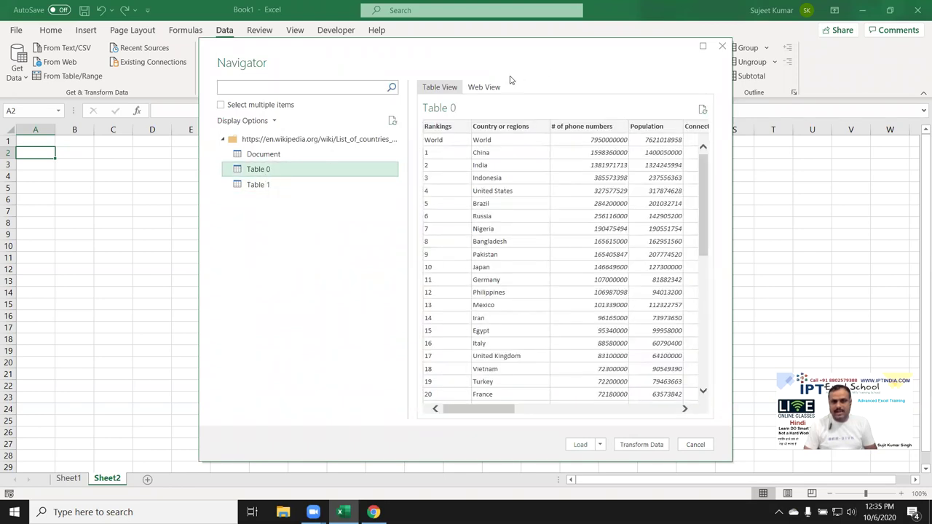
Check the Web View, then select Table 0 and load it into the workbook
{"action": "left_click", "coordinate": [484, 86]}
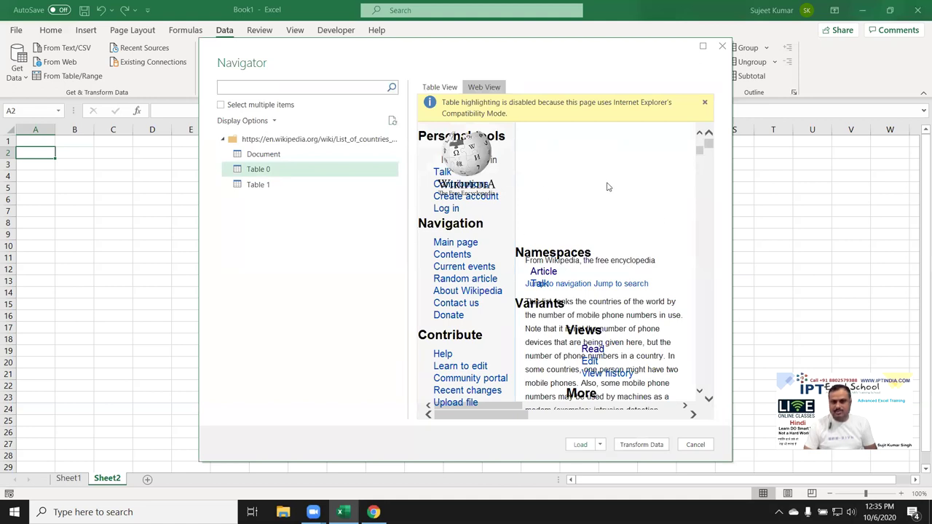
{"action": "left_click", "coordinate": [291, 184]}
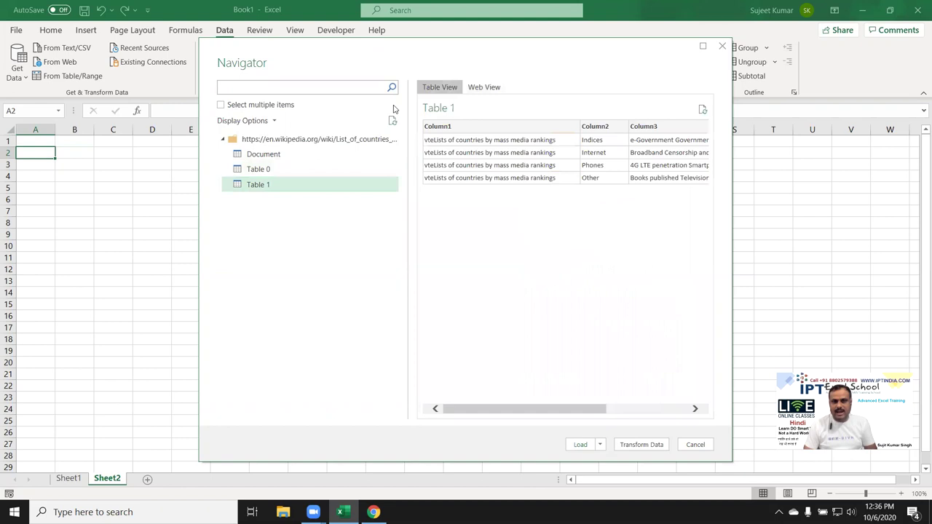
{"action": "left_click", "coordinate": [269, 172]}
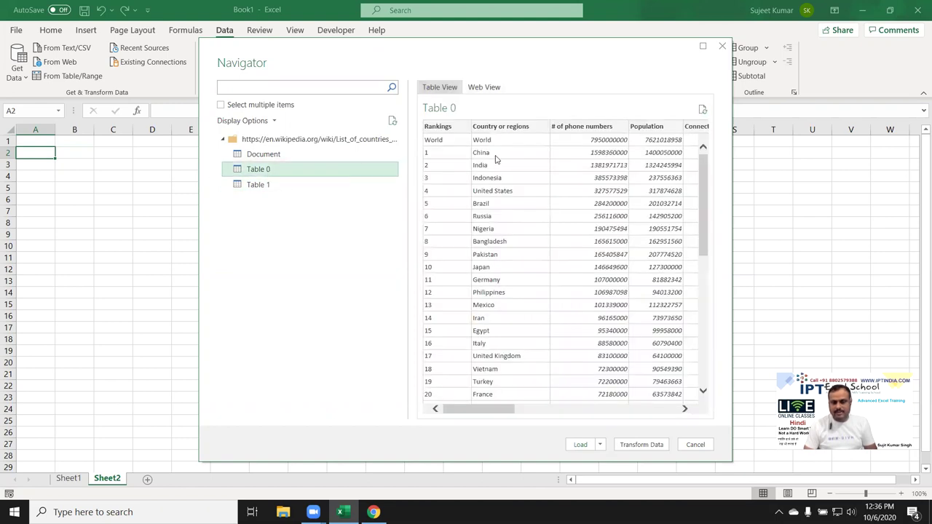
{"action": "left_click", "coordinate": [584, 446]}
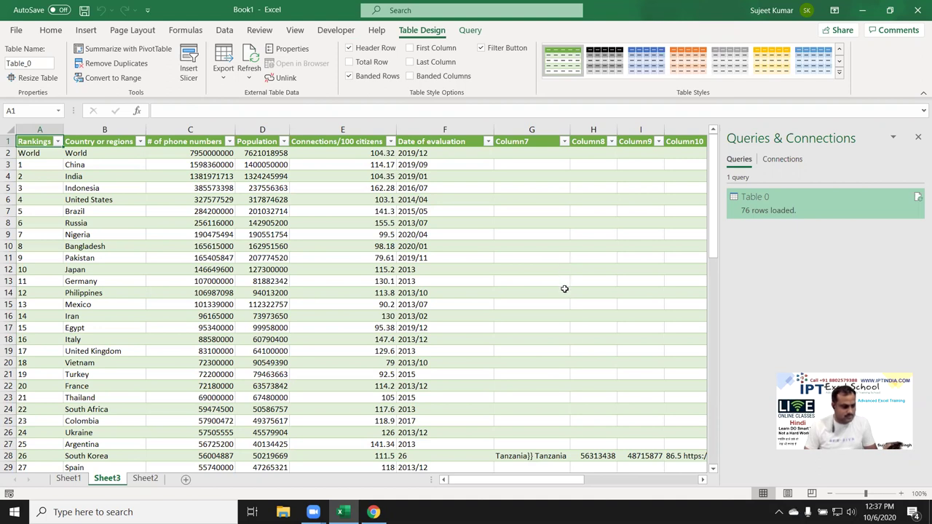
Look over Sheet1 and the imported Sheet3 table, then settle on the blank Sheet2
{"action": "left_click", "coordinate": [523, 304]}
{"action": "left_click", "coordinate": [69, 478]}
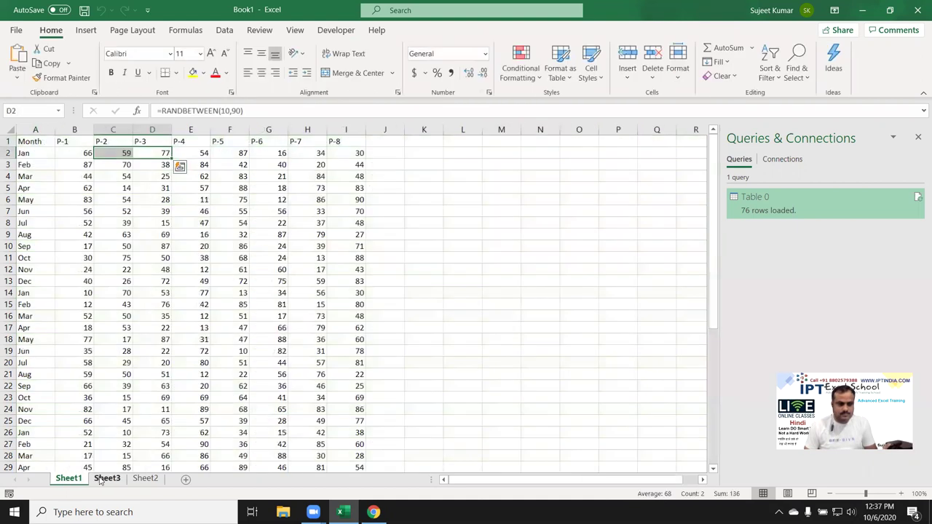
{"action": "left_click", "coordinate": [102, 479]}
{"action": "left_click", "coordinate": [146, 478]}
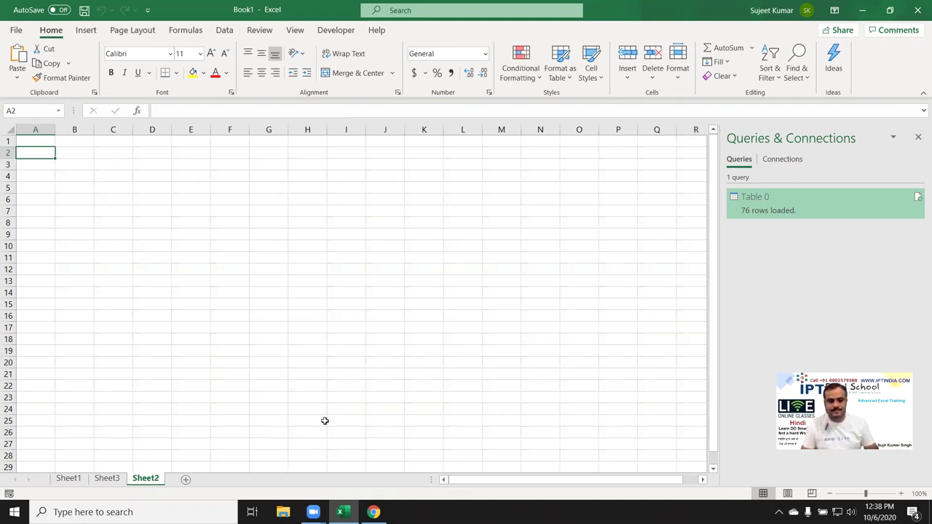
{"action": "left_click", "coordinate": [106, 478]}
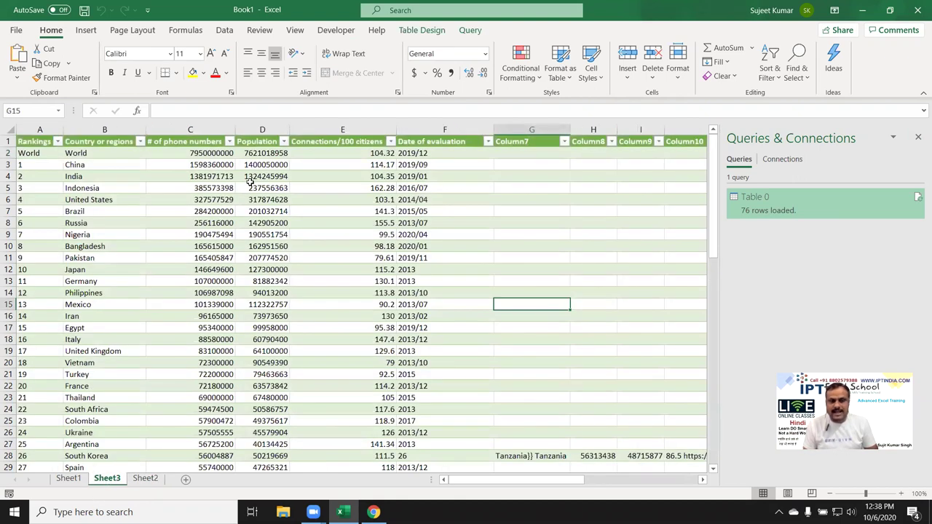
{"action": "left_click", "coordinate": [250, 181]}
{"action": "left_click", "coordinate": [144, 479]}
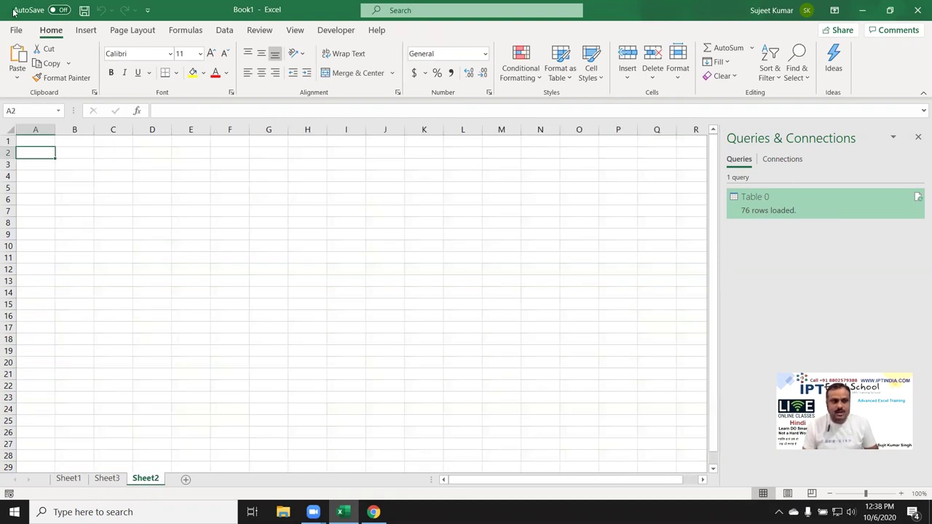
On Sheet2, bring up the Data tab's Get Data source list, reopening it after rechecking the sheets
{"action": "left_click", "coordinate": [219, 36]}
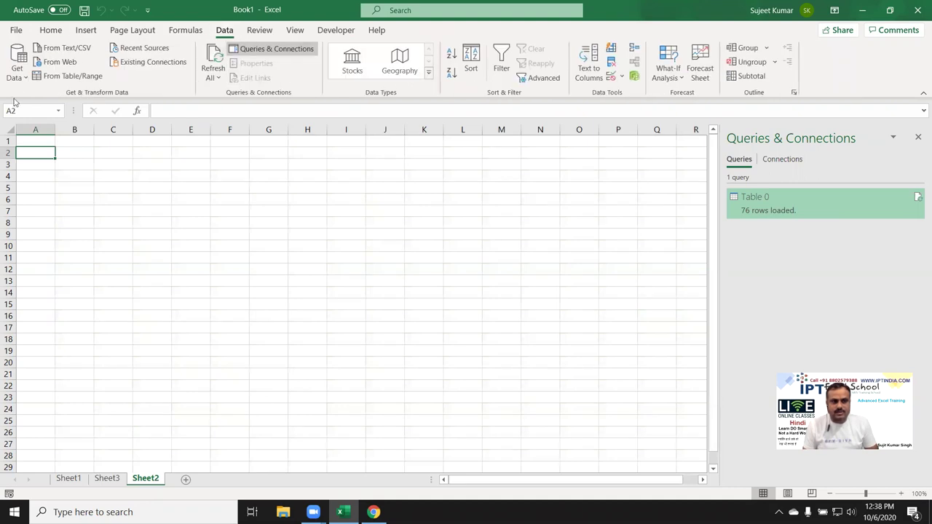
{"action": "left_click", "coordinate": [16, 64]}
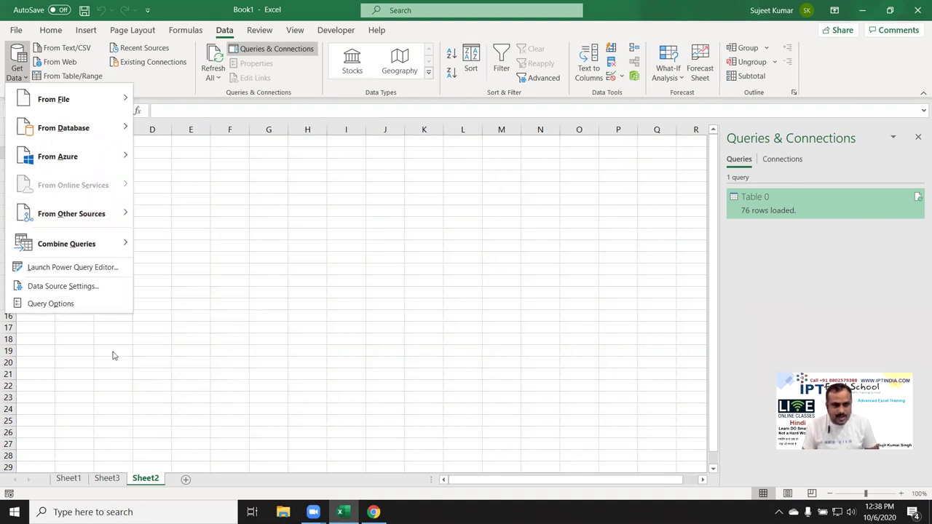
{"action": "mouse_move", "coordinate": [71, 213]}
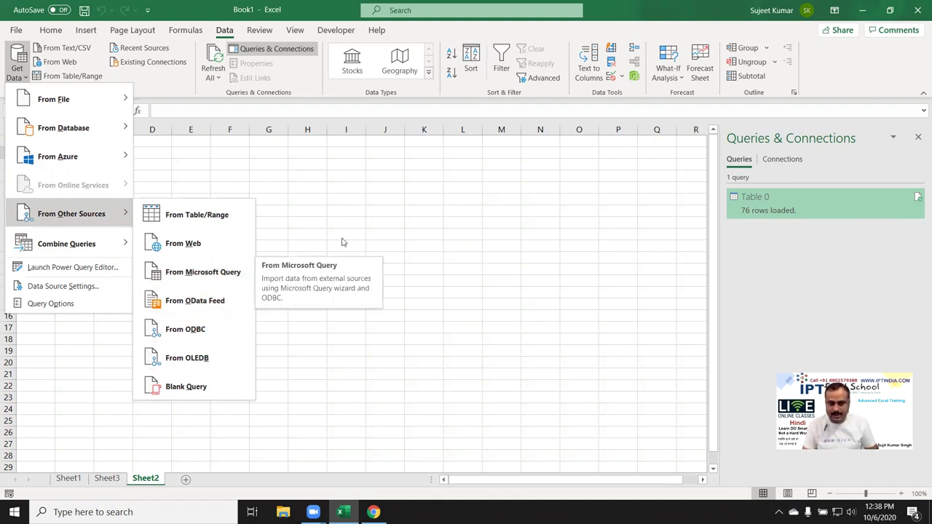
{"action": "left_click", "coordinate": [250, 383]}
{"action": "left_click", "coordinate": [73, 478]}
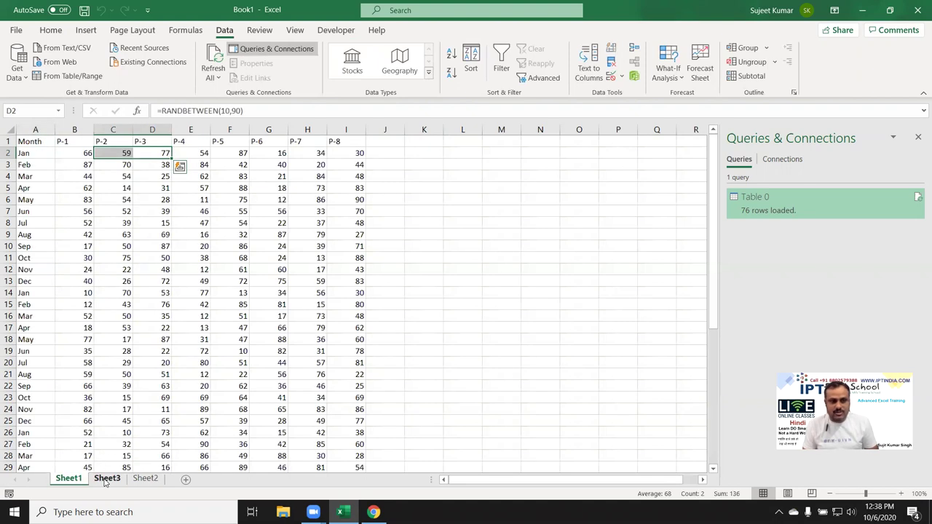
{"action": "left_click", "coordinate": [107, 478]}
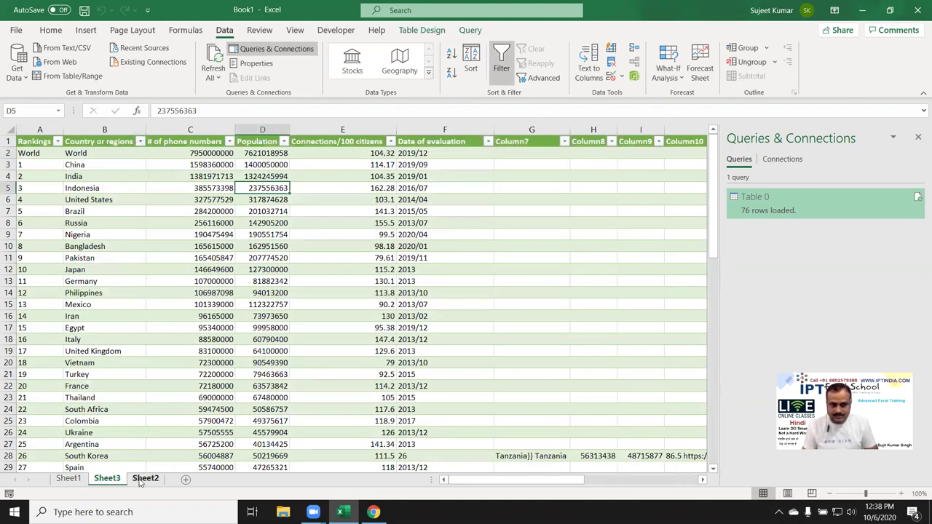
{"action": "left_click", "coordinate": [140, 479]}
{"action": "left_click", "coordinate": [18, 72]}
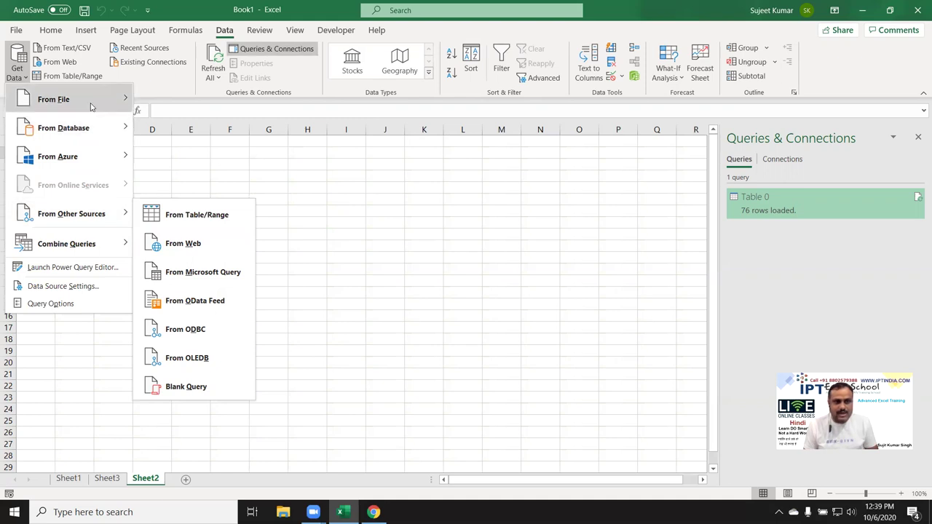
Import Sheet1 of Data.xlsx via Power Query's Transform Data, then Close & Load it to a worksheet
{"action": "mouse_move", "coordinate": [54, 99]}
{"action": "left_click", "coordinate": [157, 102]}
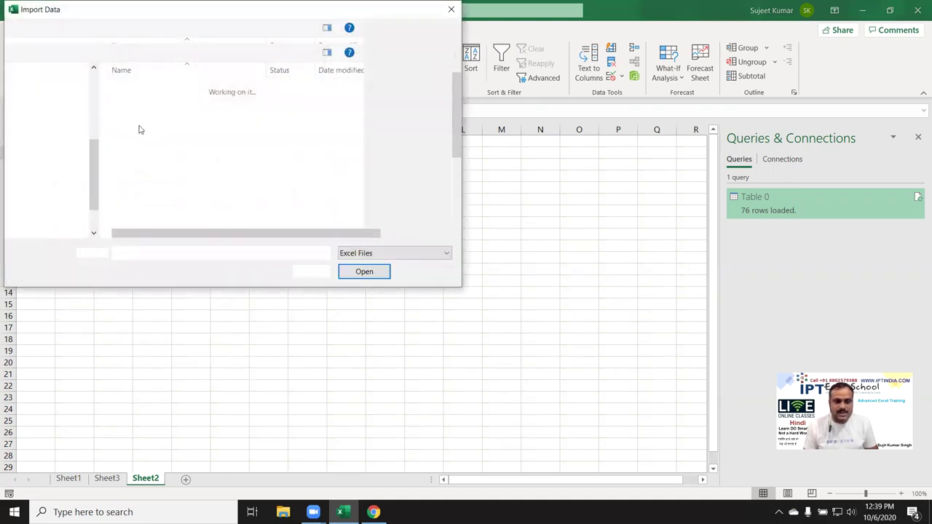
{"action": "left_click", "coordinate": [134, 219]}
{"action": "left_click", "coordinate": [364, 270]}
{"action": "key", "text": "ctrl+alt+F5"}
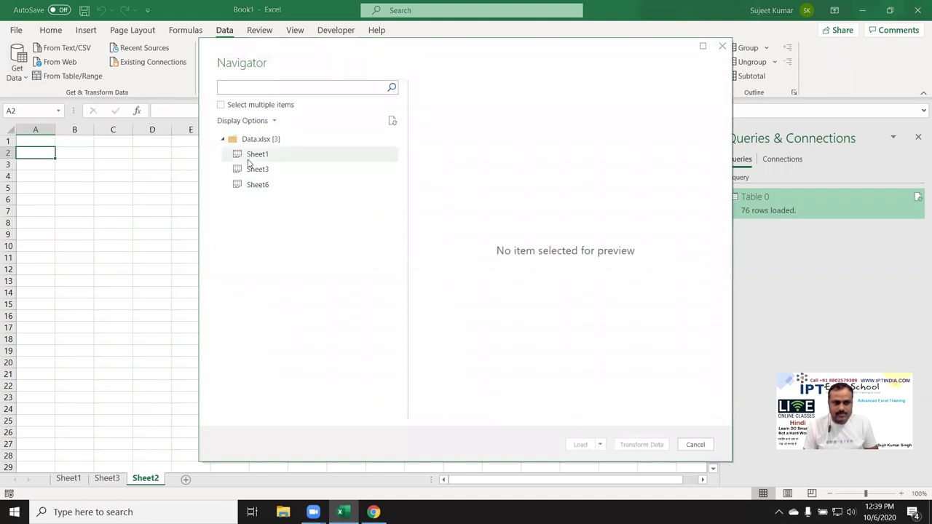
{"action": "left_click", "coordinate": [251, 155]}
{"action": "left_click", "coordinate": [641, 445]}
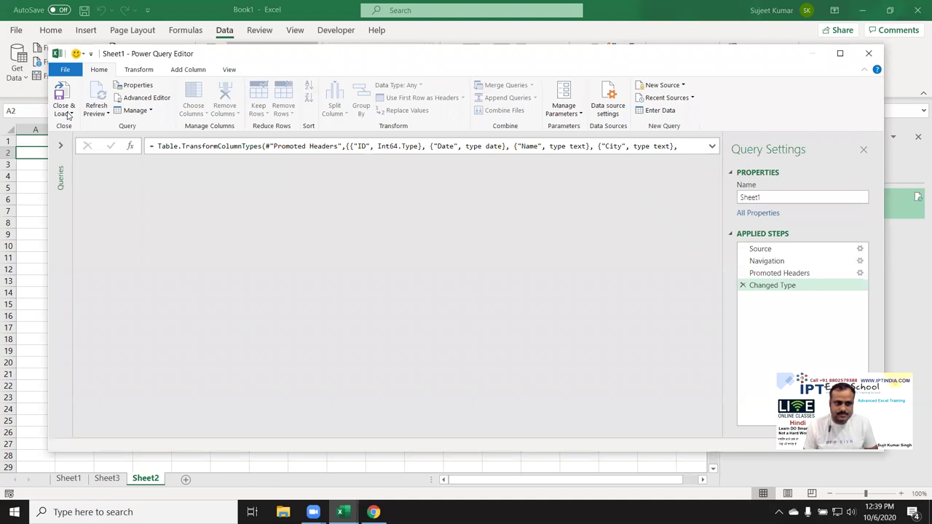
{"action": "left_click", "coordinate": [68, 115]}
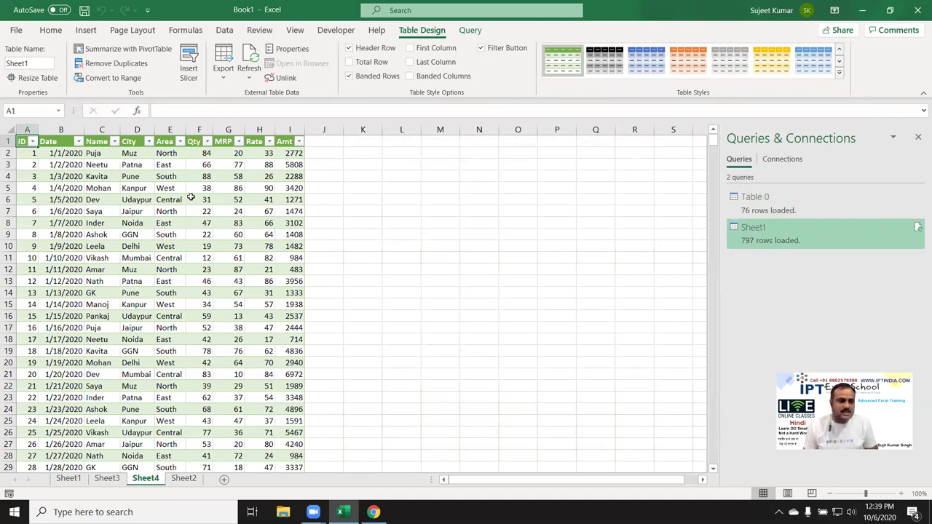
Inspect the loaded table's Name and Rate columns and close the Queries & Connections pane
{"action": "left_click", "coordinate": [93, 151]}
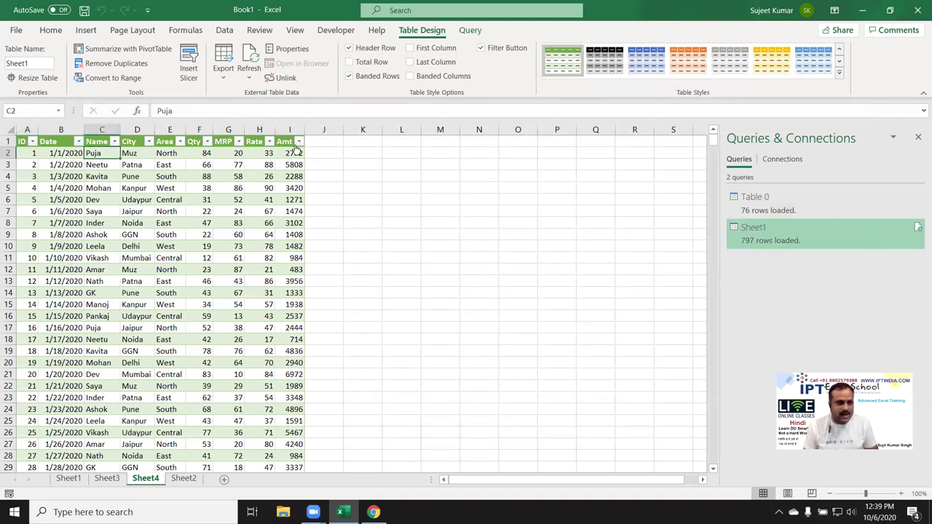
{"action": "left_click", "coordinate": [262, 128]}
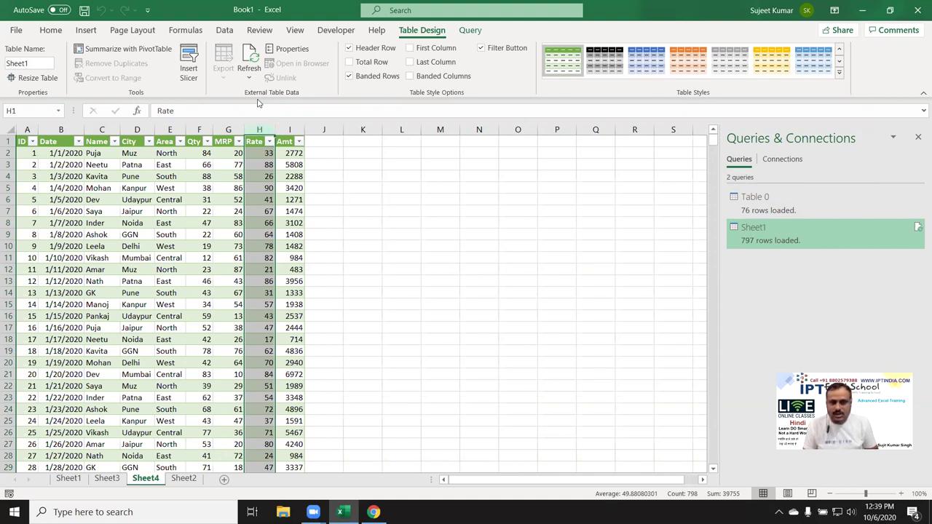
{"action": "left_click", "coordinate": [917, 137]}
{"action": "left_click", "coordinate": [87, 176]}
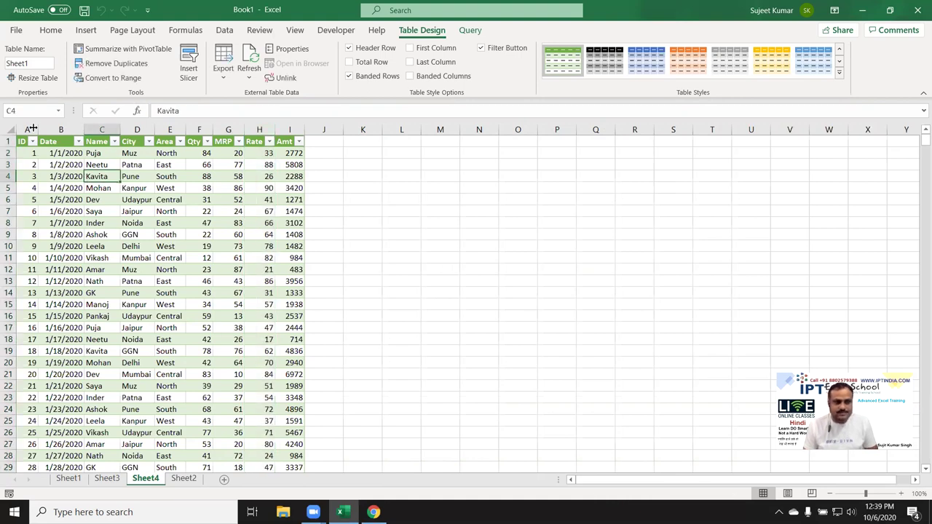
{"action": "left_click_drag", "start_coordinate": [95, 155], "coordinate": [95, 234]}
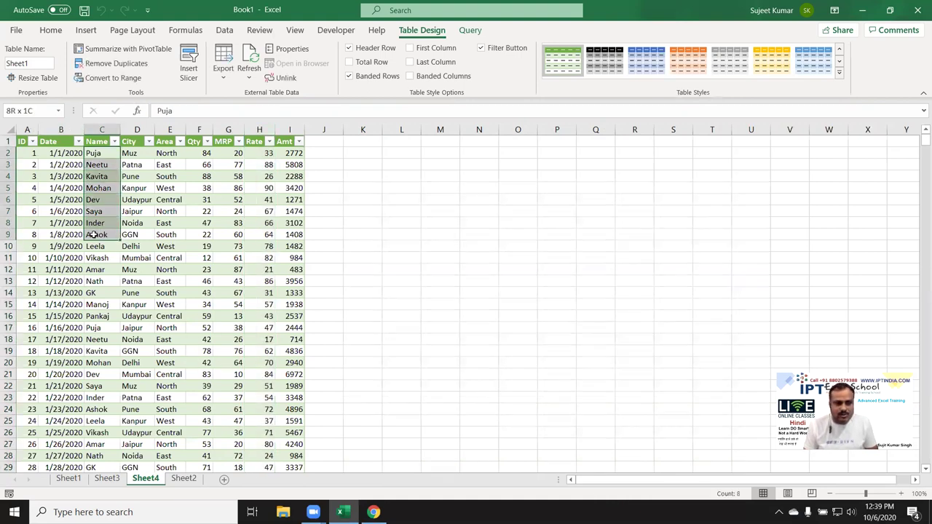
{"action": "left_click", "coordinate": [237, 191]}
Check cells C2 and D9, then close Book1 with Don't Save
{"action": "left_click", "coordinate": [115, 156]}
{"action": "left_click", "coordinate": [129, 233]}
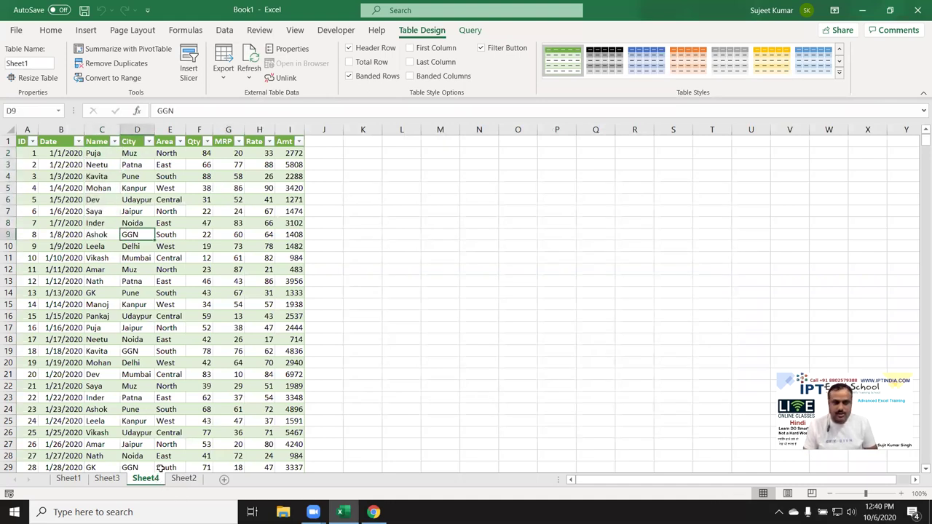
{"action": "left_click", "coordinate": [917, 10]}
{"action": "left_click", "coordinate": [510, 322]}
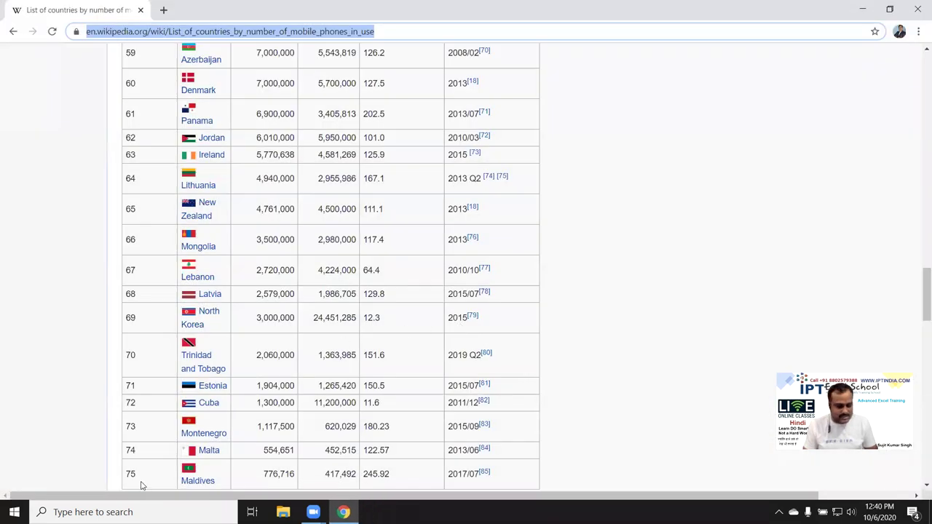
Launch Excel from Windows search, create a blank workbook, and open the Get Data source list
{"action": "key", "text": "super"}
{"action": "type", "text": "exce"}
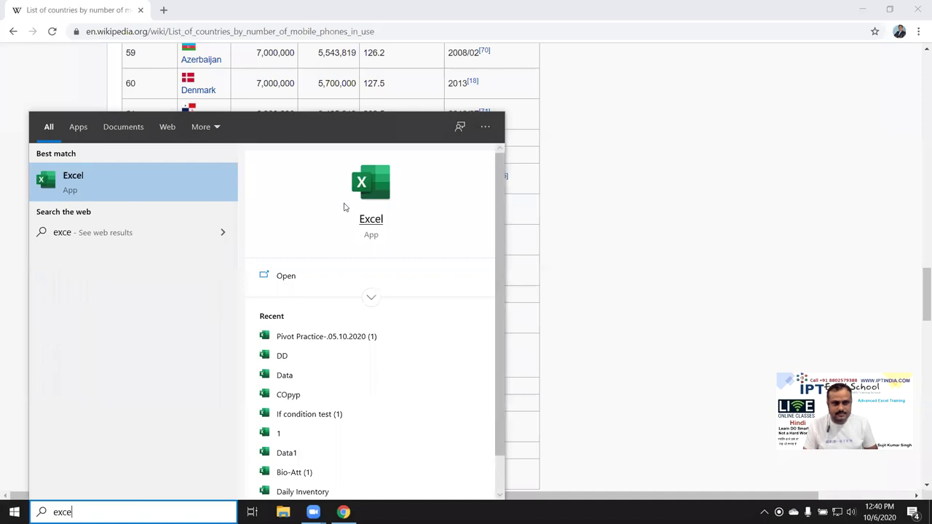
{"action": "left_click", "coordinate": [378, 188]}
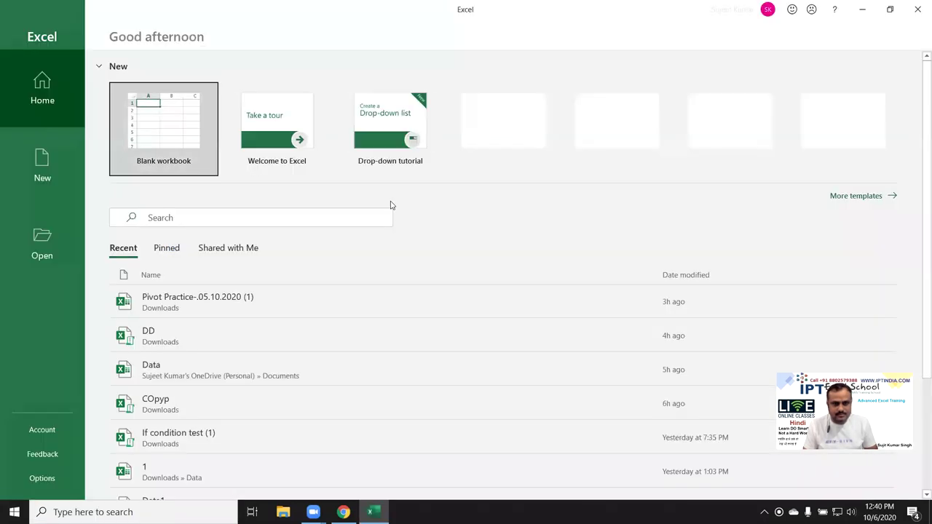
{"action": "left_click", "coordinate": [193, 117]}
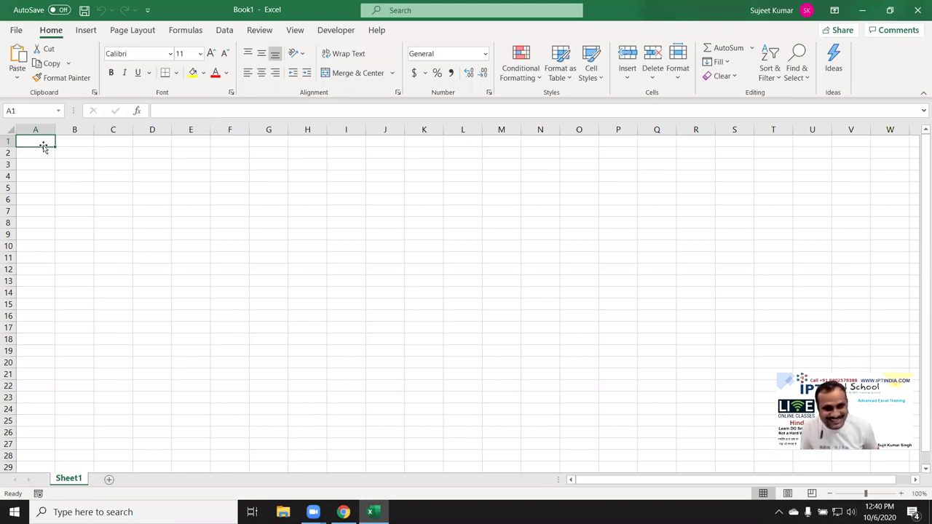
{"action": "left_click", "coordinate": [225, 30]}
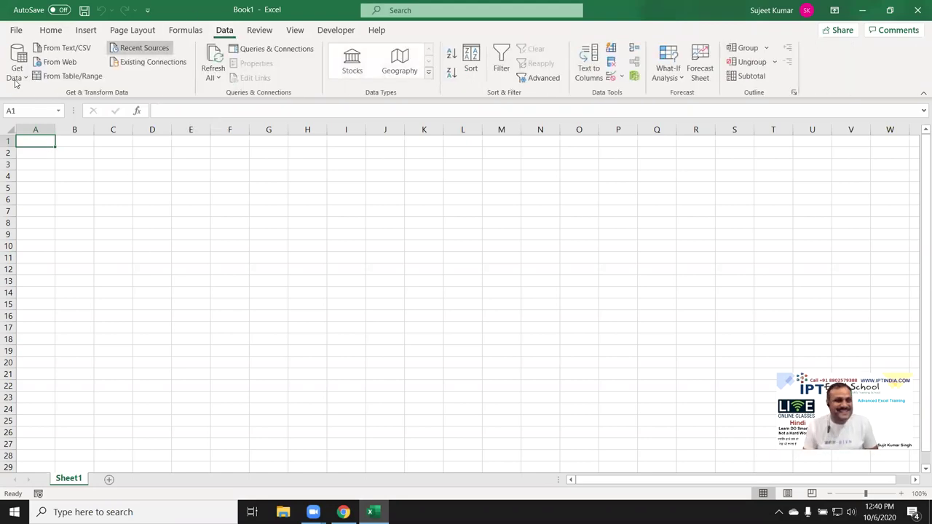
{"action": "left_click", "coordinate": [15, 73]}
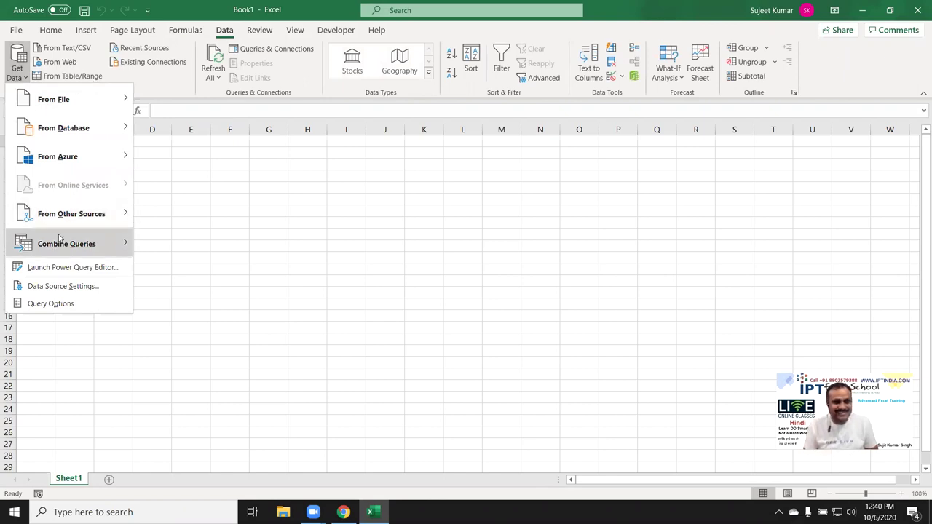
{"action": "mouse_move", "coordinate": [71, 213]}
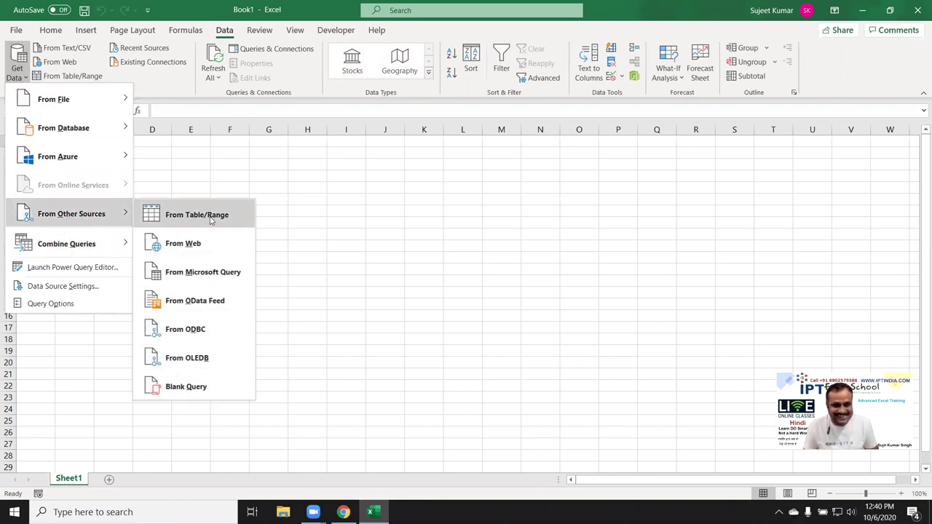
Try Microsoft Query with Excel Files* and Data.xlsx, then close the empty Query window
{"action": "left_click", "coordinate": [212, 277]}
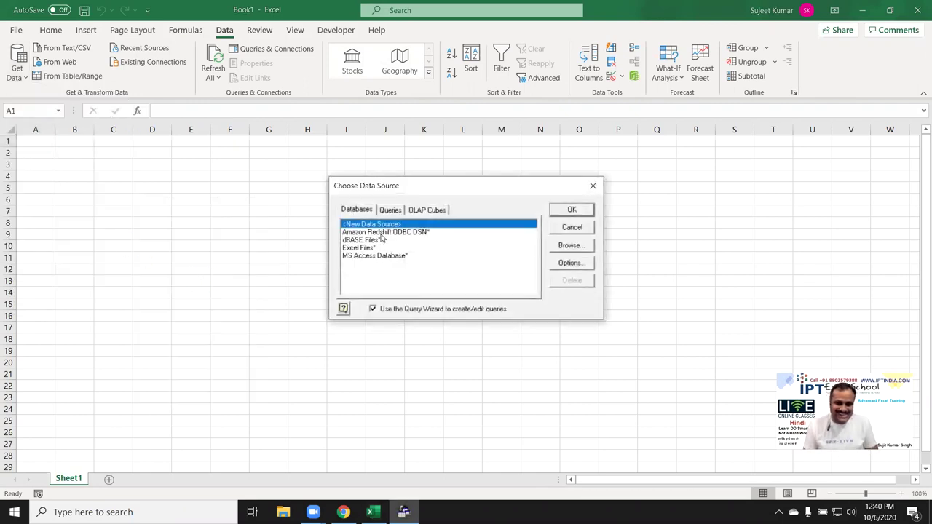
{"action": "left_click", "coordinate": [372, 249]}
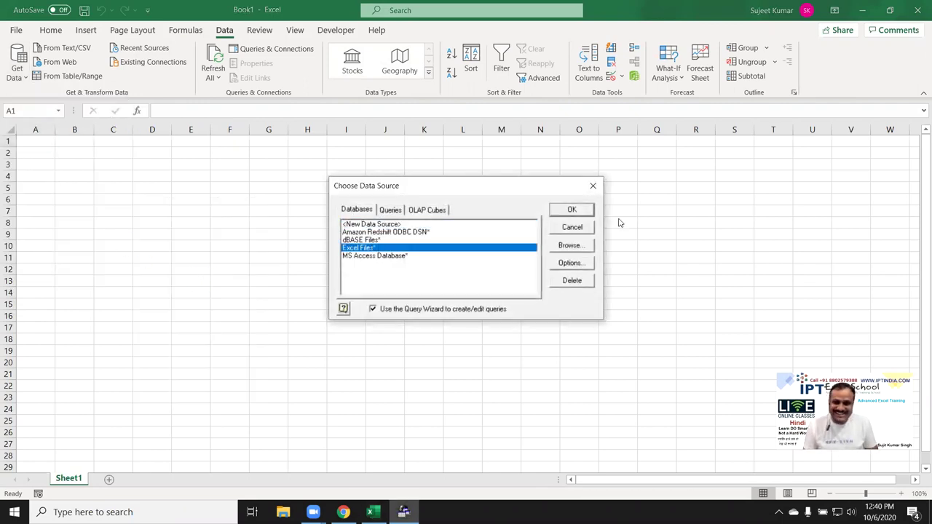
{"action": "left_click", "coordinate": [572, 209]}
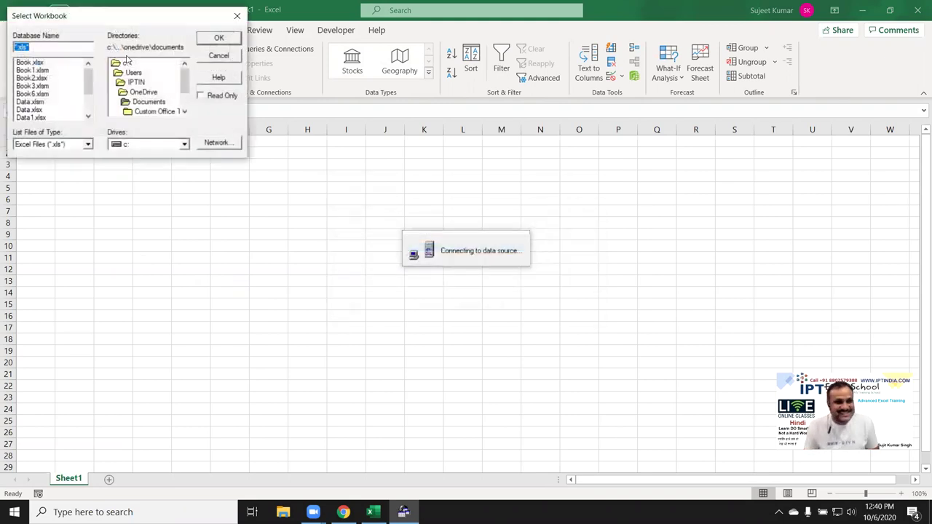
{"action": "left_click", "coordinate": [30, 110]}
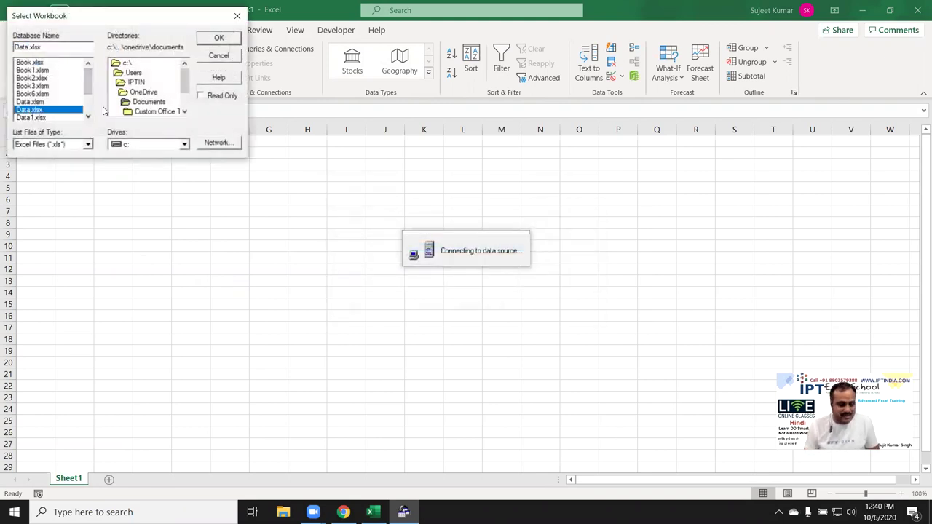
{"action": "key", "text": "Return"}
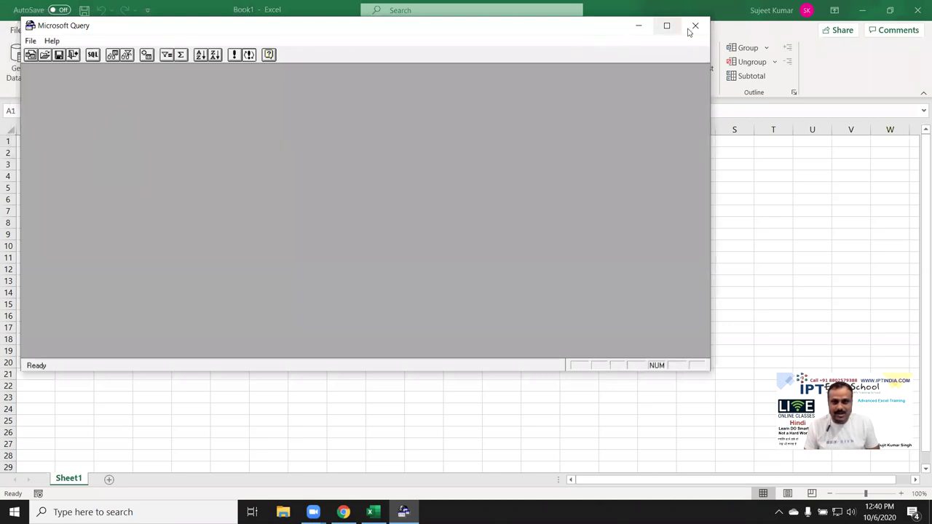
{"action": "left_click", "coordinate": [706, 26]}
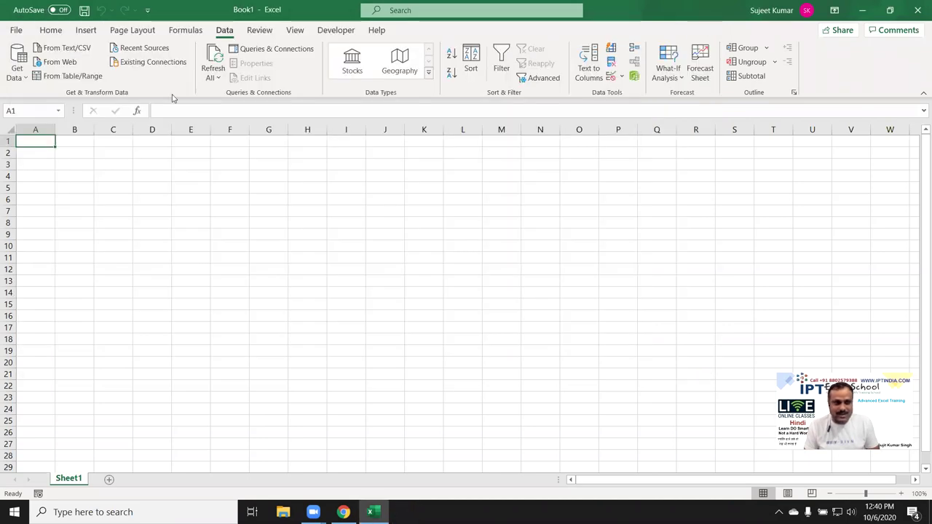
Restart Microsoft Query from Excel Files*, keep drive c: and the Excel filter, and choose Data.xlsx
{"action": "left_click", "coordinate": [21, 81]}
{"action": "mouse_move", "coordinate": [72, 213]}
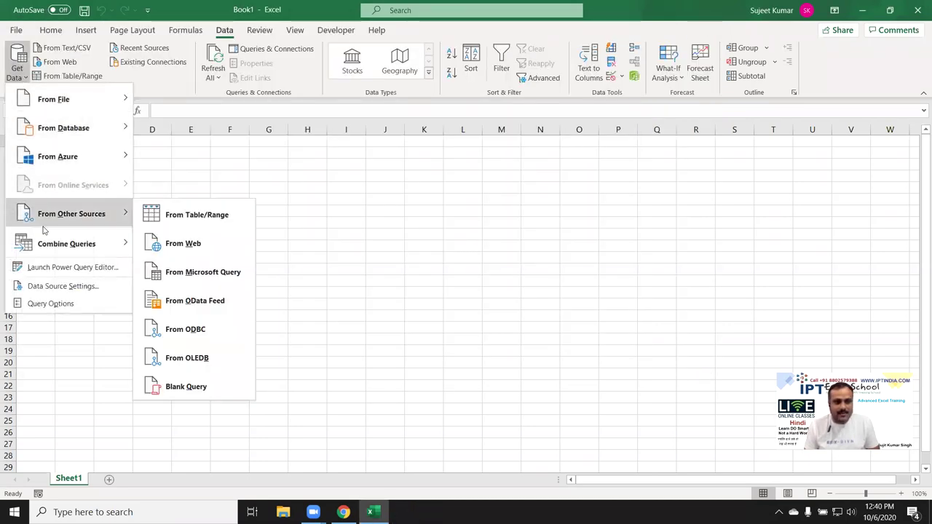
{"action": "left_click", "coordinate": [230, 271]}
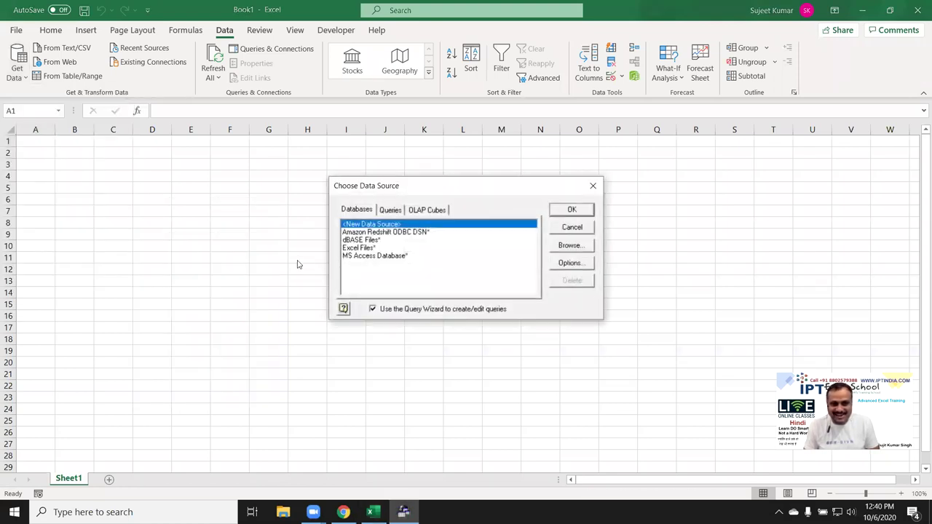
{"action": "left_click", "coordinate": [347, 248]}
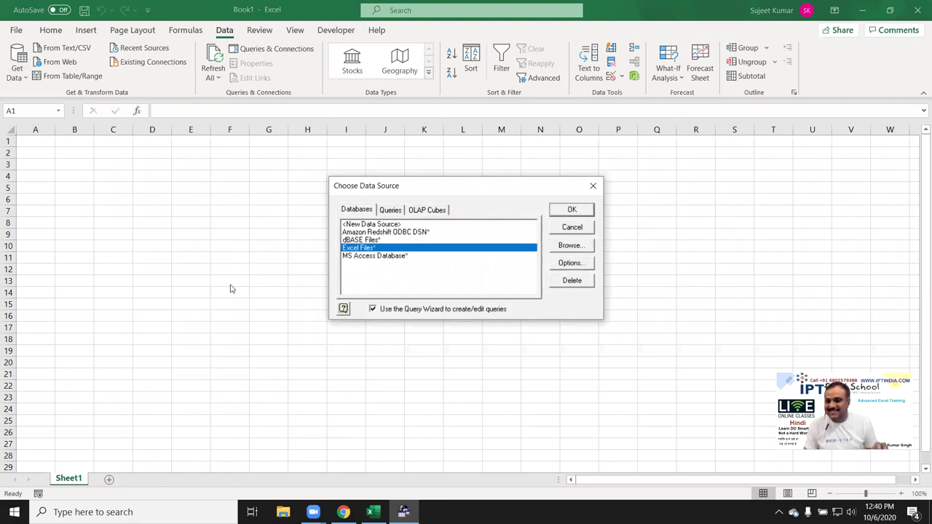
{"action": "left_click", "coordinate": [572, 210]}
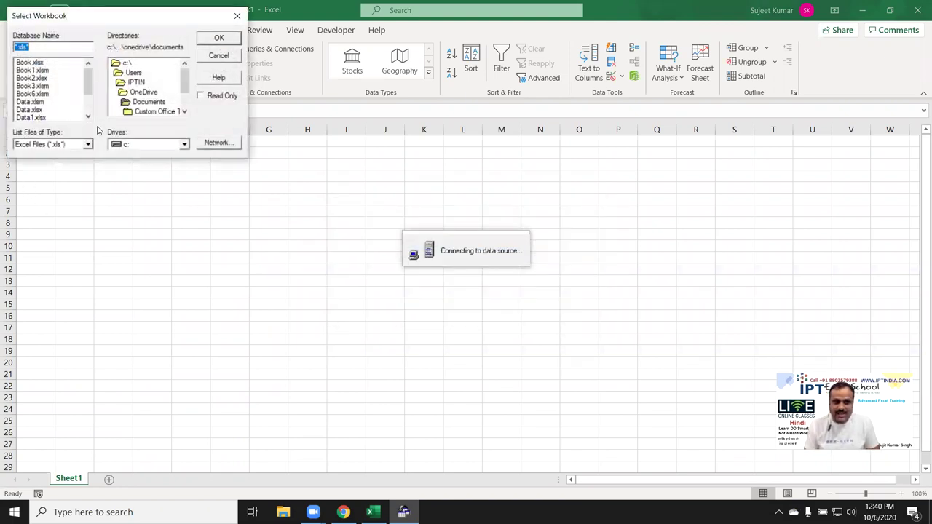
{"action": "left_click", "coordinate": [126, 149]}
{"action": "left_click", "coordinate": [126, 149]}
{"action": "left_click", "coordinate": [76, 145]}
{"action": "left_click", "coordinate": [76, 153]}
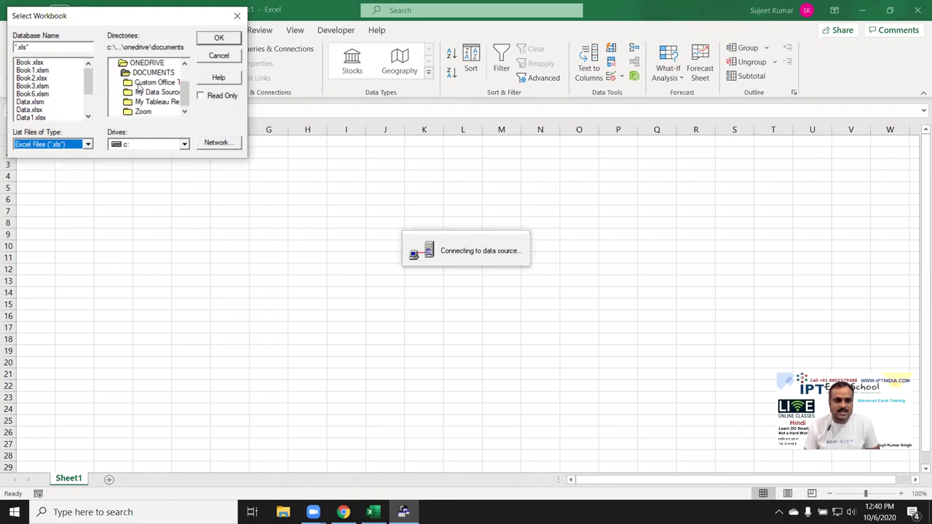
{"action": "left_click", "coordinate": [22, 110]}
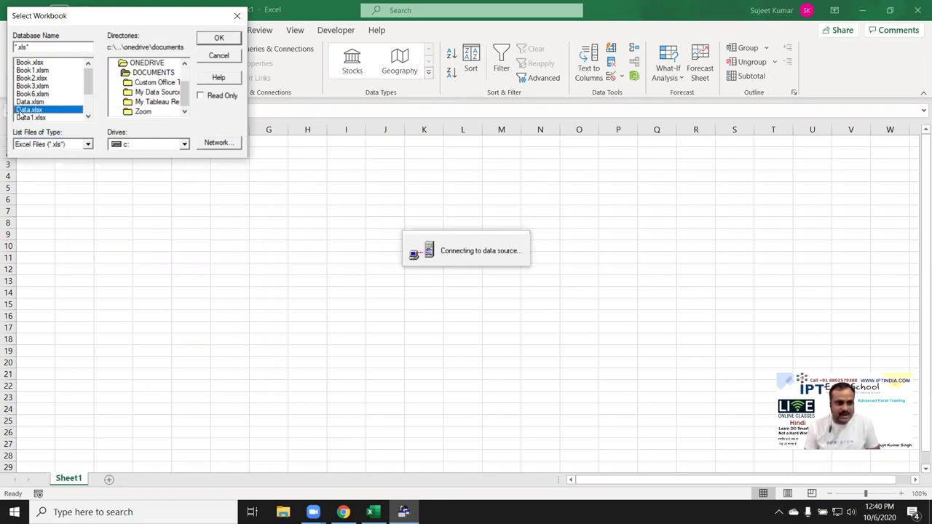
{"action": "left_click", "coordinate": [222, 40]}
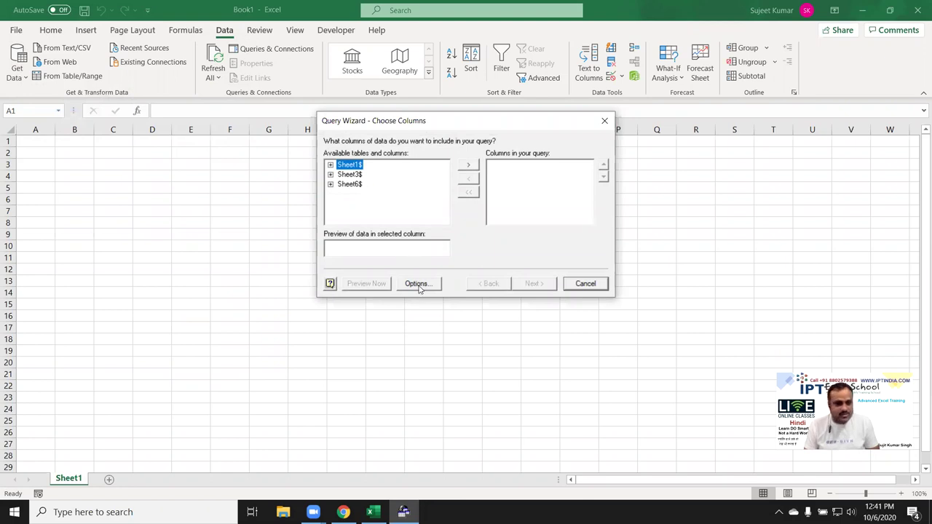
Add all Sheet1$ columns, remove Amt and Rate, and continue to Filter Data
{"action": "left_click", "coordinate": [418, 285]}
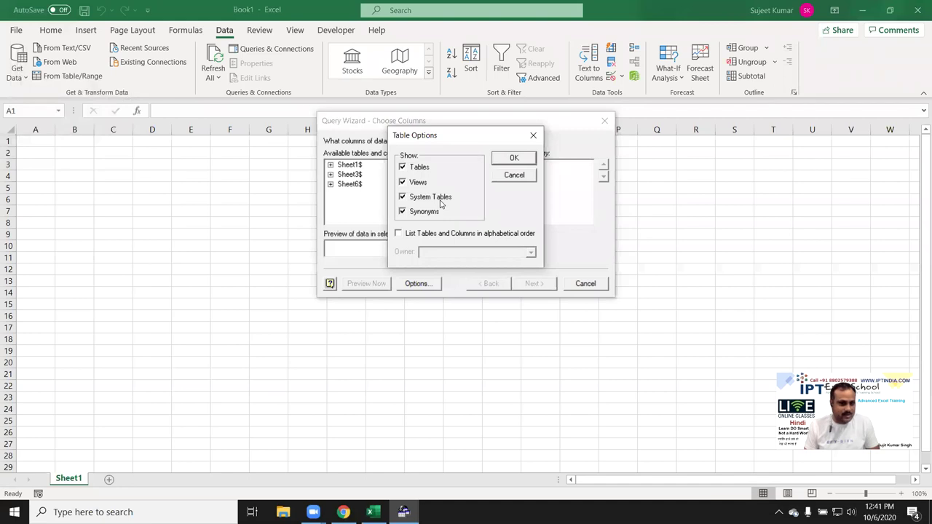
{"action": "key", "text": "Return"}
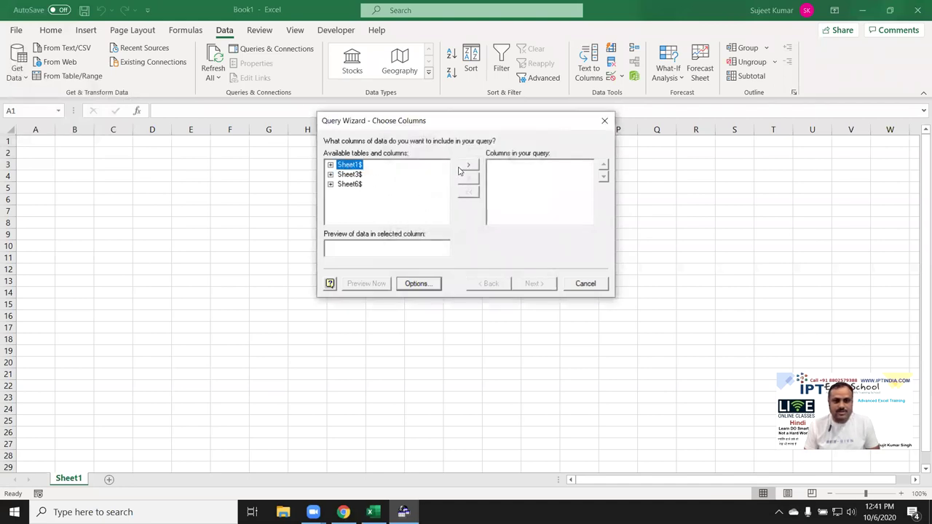
{"action": "left_click", "coordinate": [465, 169]}
{"action": "scroll", "coordinate": [528, 217], "scroll_direction": "down", "scroll_amount": 1}
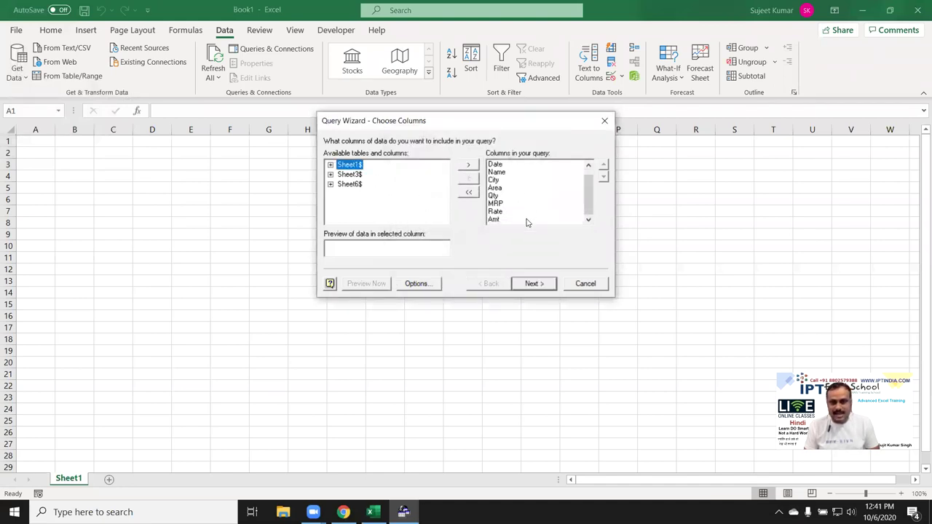
{"action": "left_click", "coordinate": [493, 221]}
{"action": "left_click", "coordinate": [468, 180]}
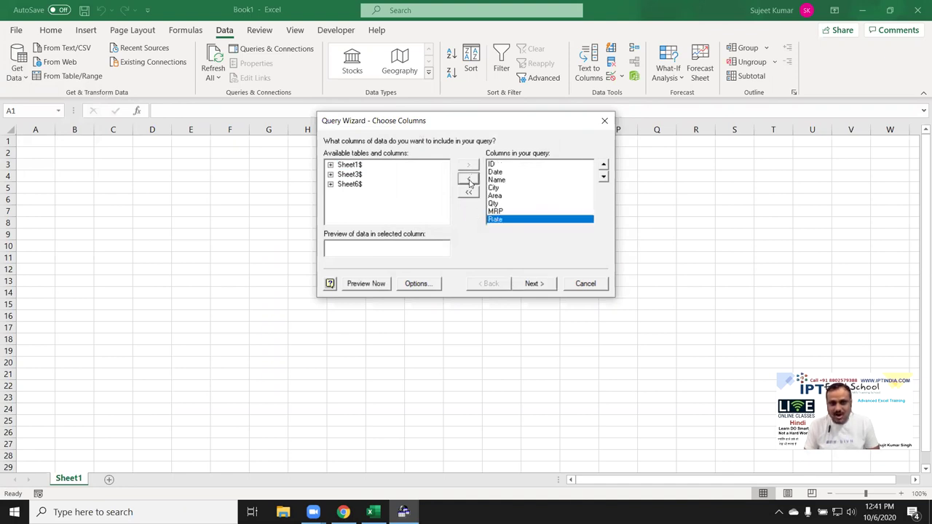
{"action": "left_click", "coordinate": [469, 181]}
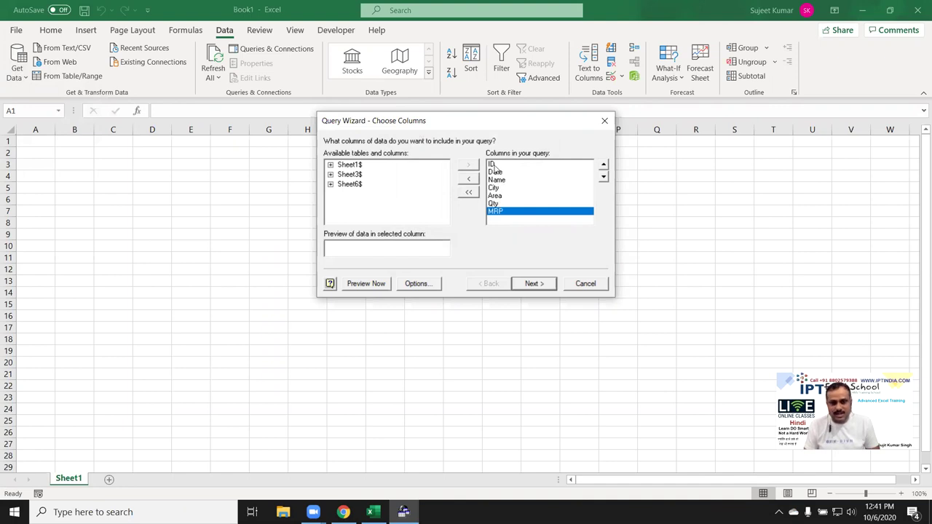
{"action": "left_click", "coordinate": [531, 283]}
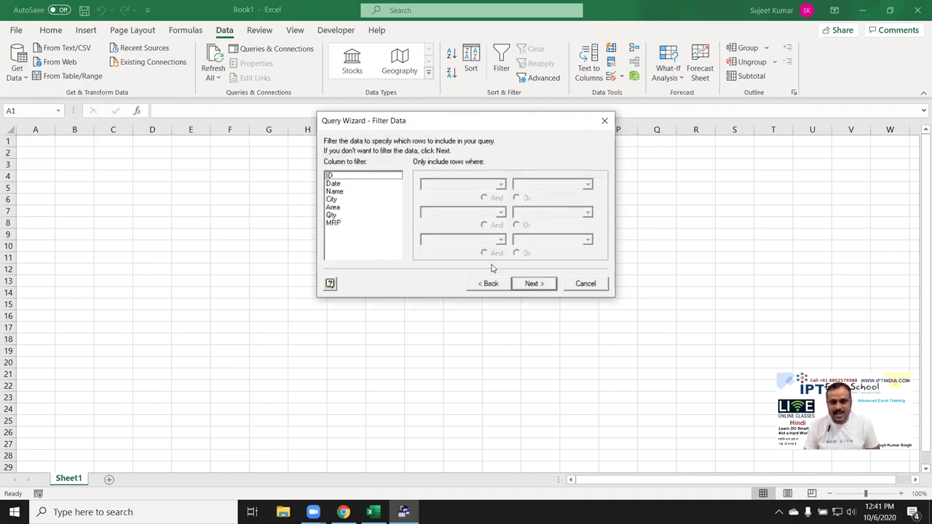
Filter the query so Name equals one chosen person from the value list
{"action": "left_click", "coordinate": [348, 195]}
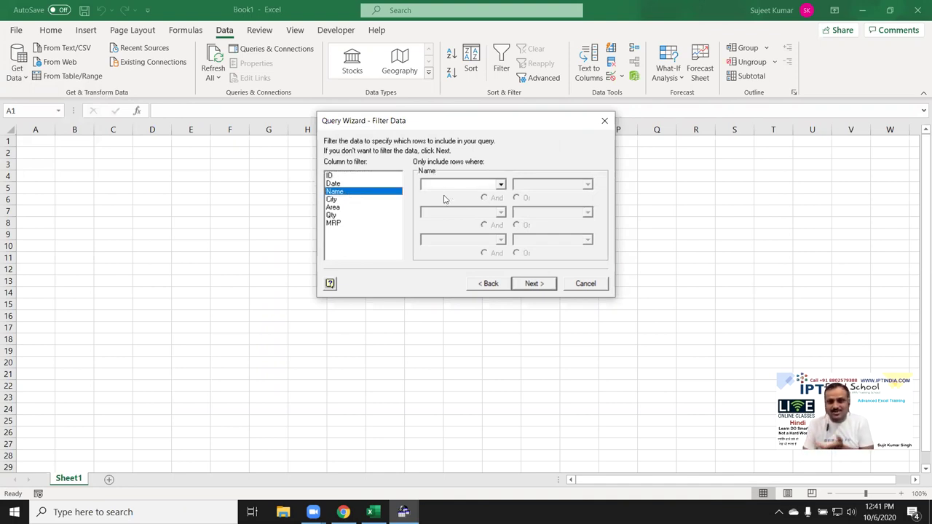
{"action": "left_click", "coordinate": [500, 185]}
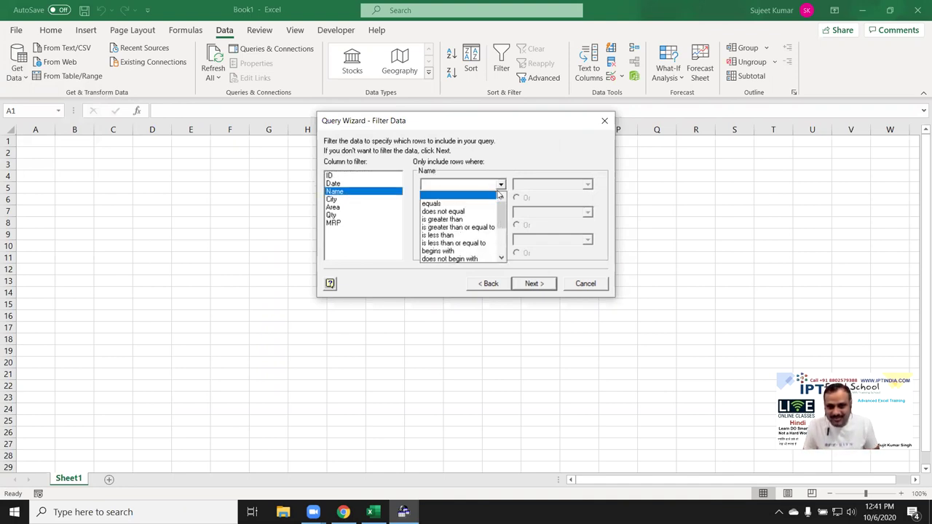
{"action": "left_click", "coordinate": [478, 206]}
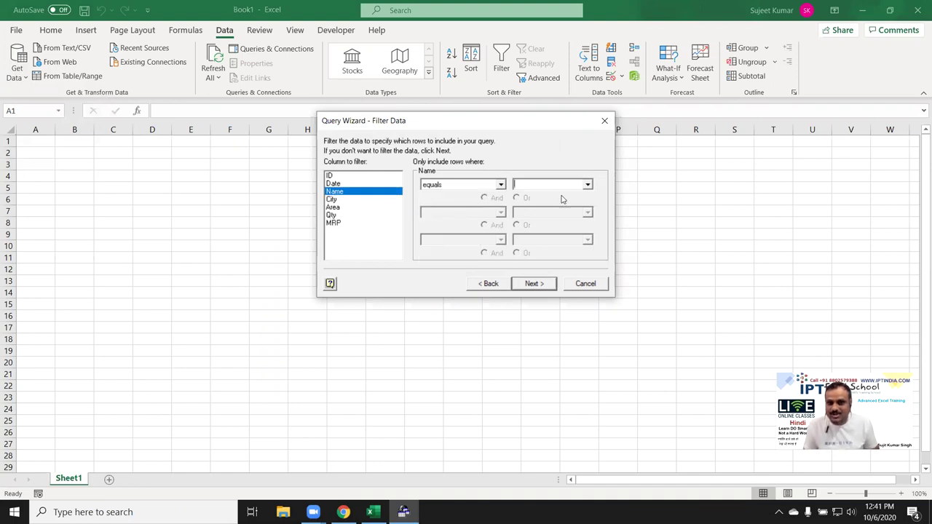
{"action": "left_click", "coordinate": [587, 186]}
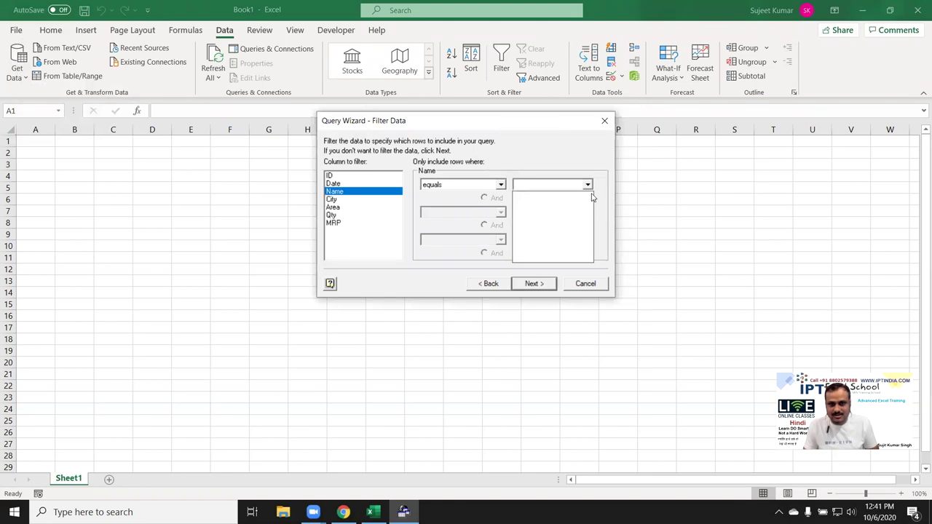
{"action": "left_click", "coordinate": [588, 191]}
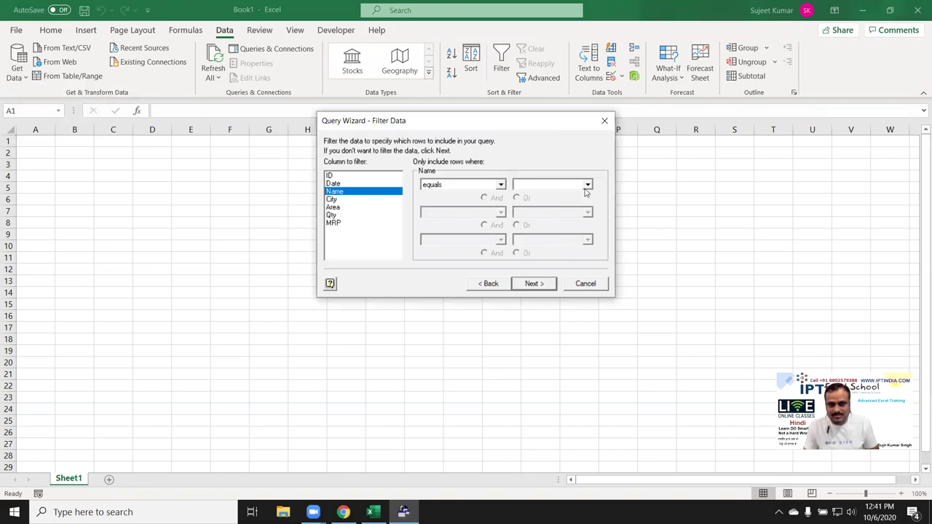
{"action": "left_click", "coordinate": [588, 185]}
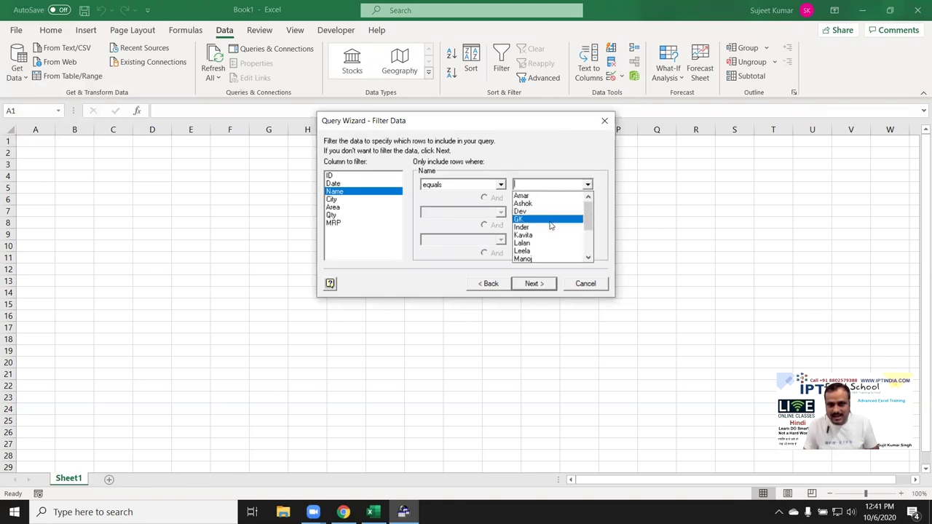
{"action": "scroll", "coordinate": [553, 237], "scroll_direction": "down", "scroll_amount": 2}
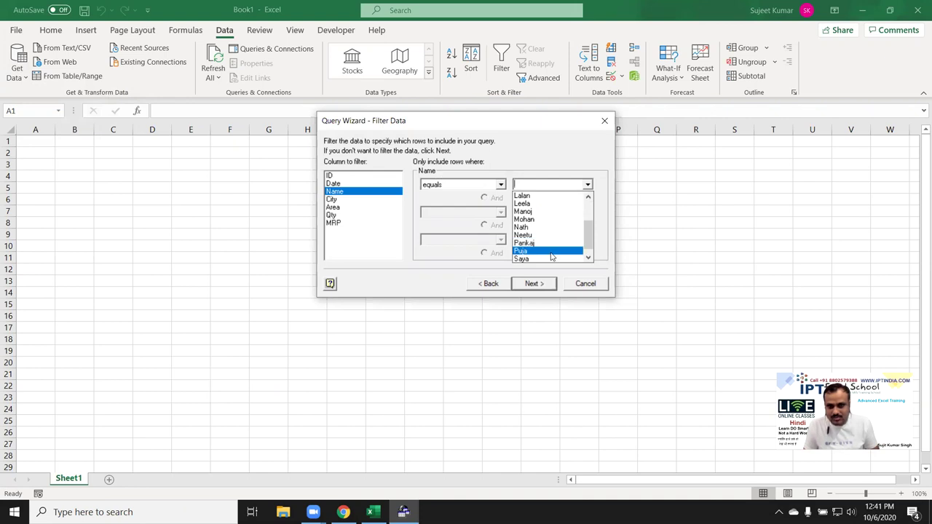
{"action": "left_click", "coordinate": [549, 250]}
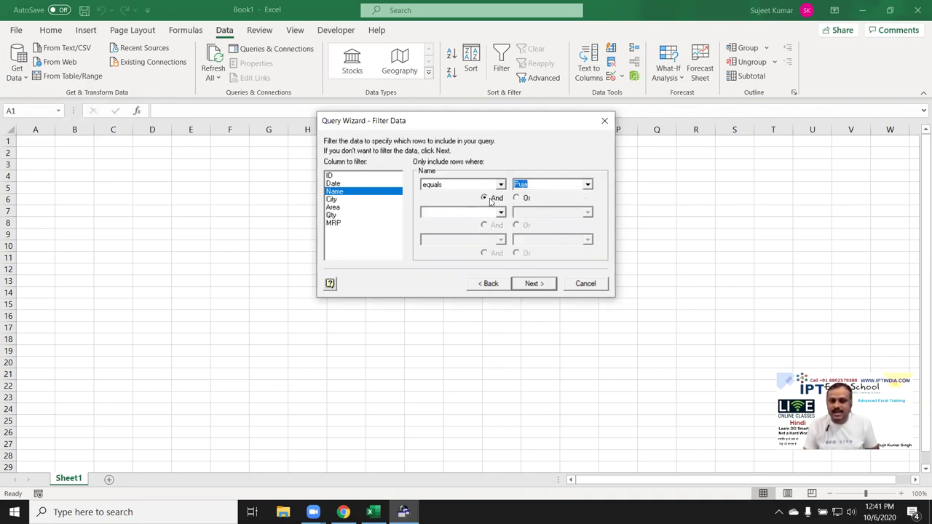
Pick ID ascending as the sort field and finish the wizard to return data to Excel
{"action": "left_click", "coordinate": [537, 284]}
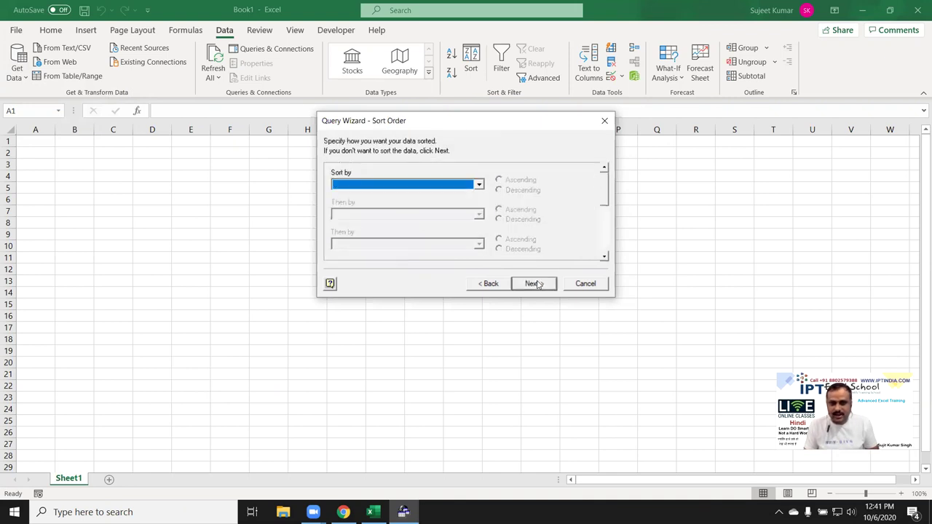
{"action": "left_click", "coordinate": [411, 185]}
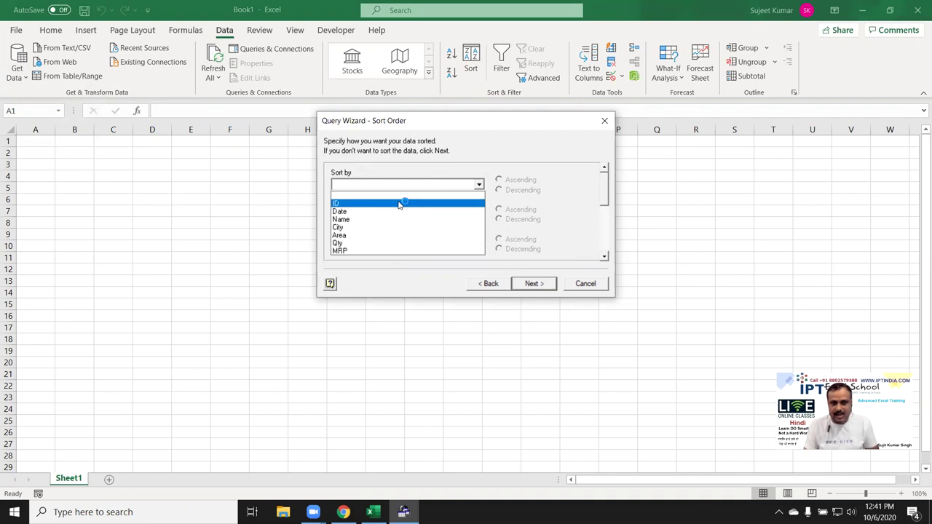
{"action": "left_click", "coordinate": [401, 203]}
{"action": "left_click", "coordinate": [535, 284]}
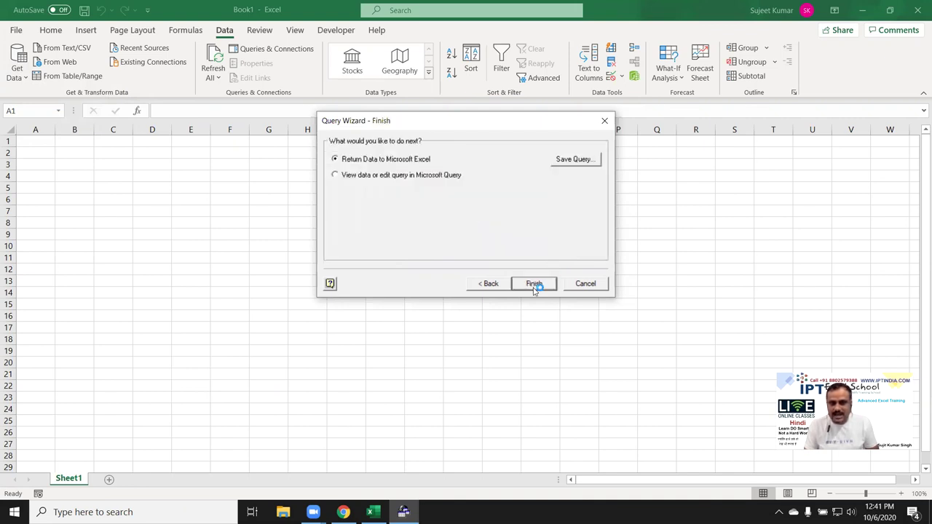
{"action": "left_click", "coordinate": [537, 284]}
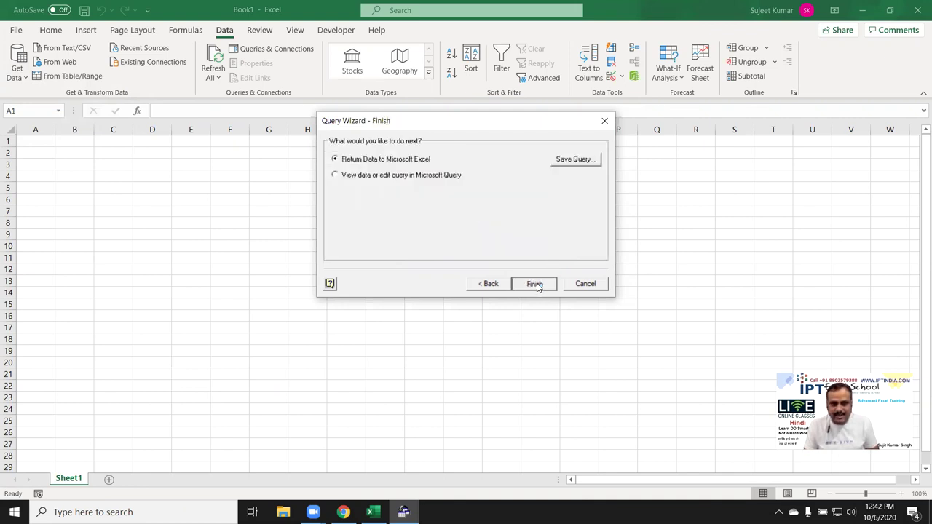
Place the query results as a table at A1 on Sheet1
{"action": "left_click", "coordinate": [406, 322]}
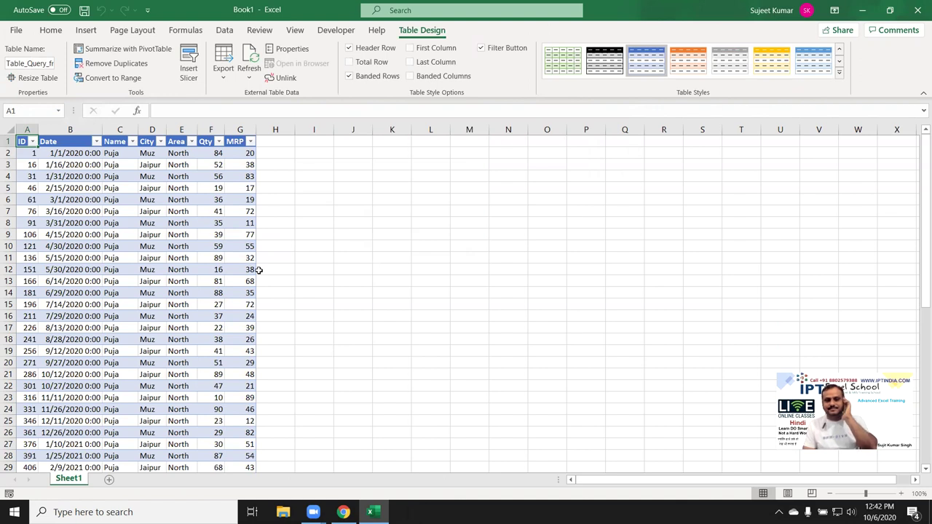
{"action": "scroll", "coordinate": [158, 217], "scroll_direction": "down", "scroll_amount": 11}
{"action": "scroll", "coordinate": [173, 246], "scroll_direction": "down", "scroll_amount": 1}
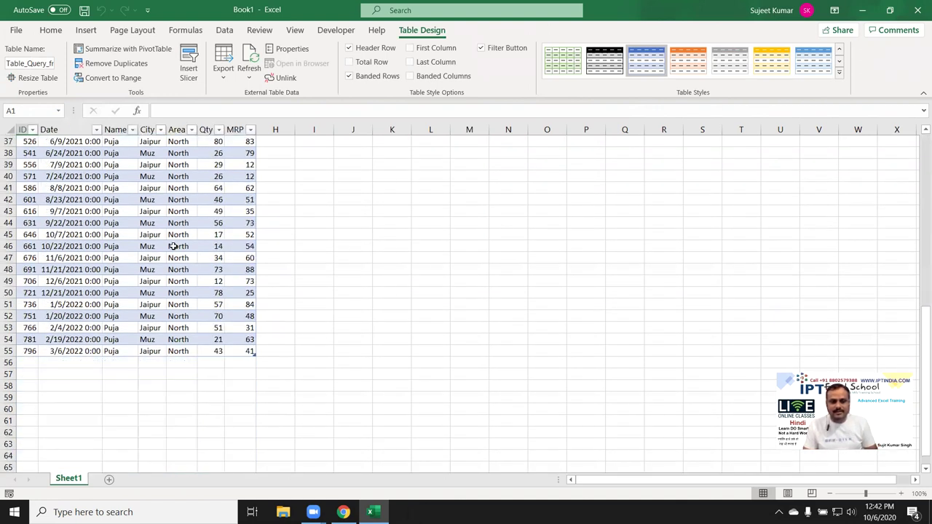
{"action": "scroll", "coordinate": [173, 246], "scroll_direction": "down", "scroll_amount": 4}
{"action": "scroll", "coordinate": [174, 246], "scroll_direction": "up", "scroll_amount": 4}
{"action": "scroll", "coordinate": [173, 246], "scroll_direction": "up", "scroll_amount": 12}
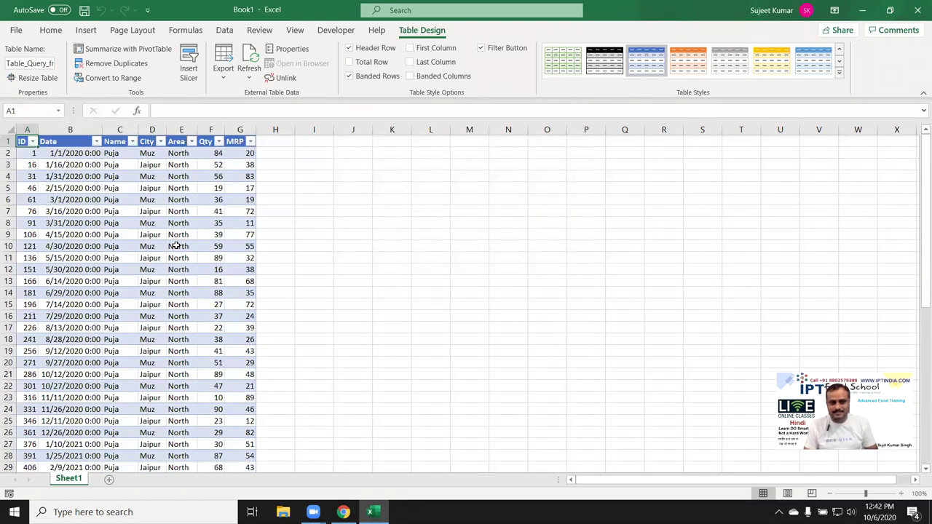
Type the heading Name in J1 and select the table's Name values in C3:C13
{"action": "left_click", "coordinate": [364, 142]}
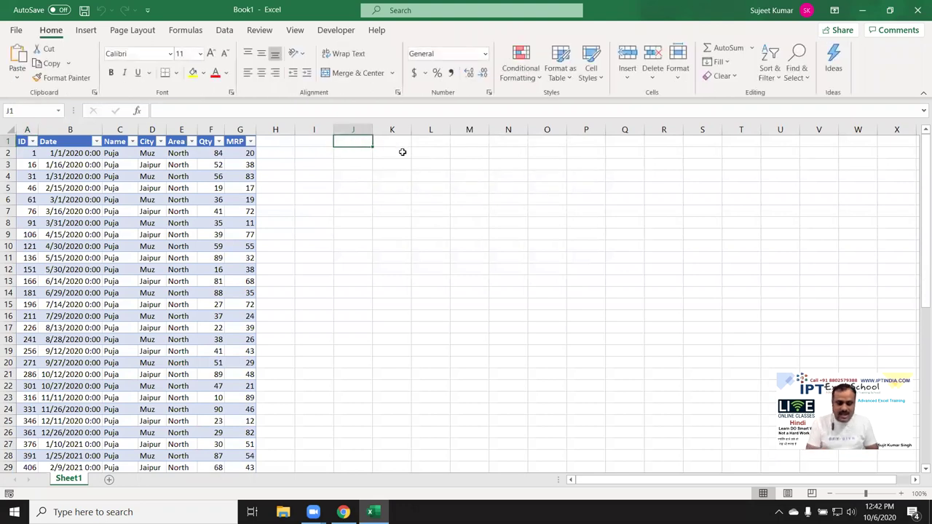
{"action": "type", "text": "NAme"}
{"action": "key", "text": "Return"}
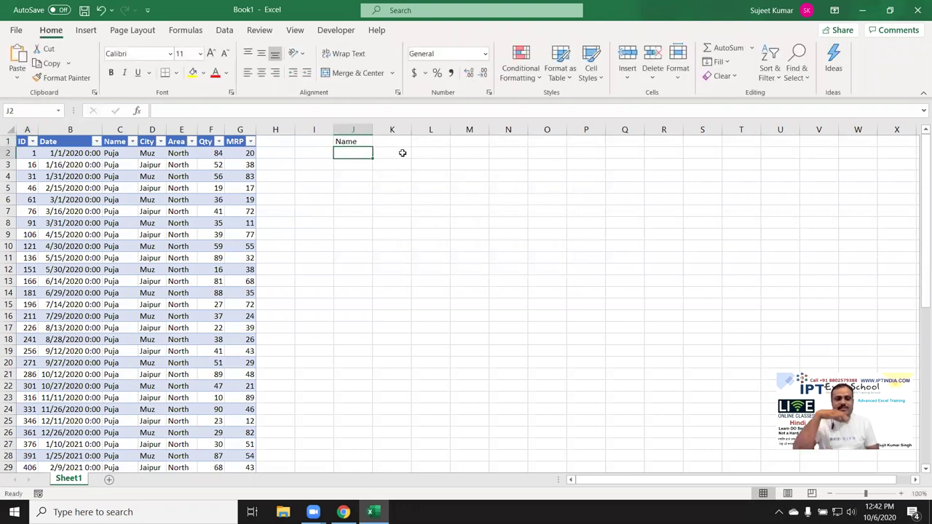
{"action": "key", "text": "Up"}
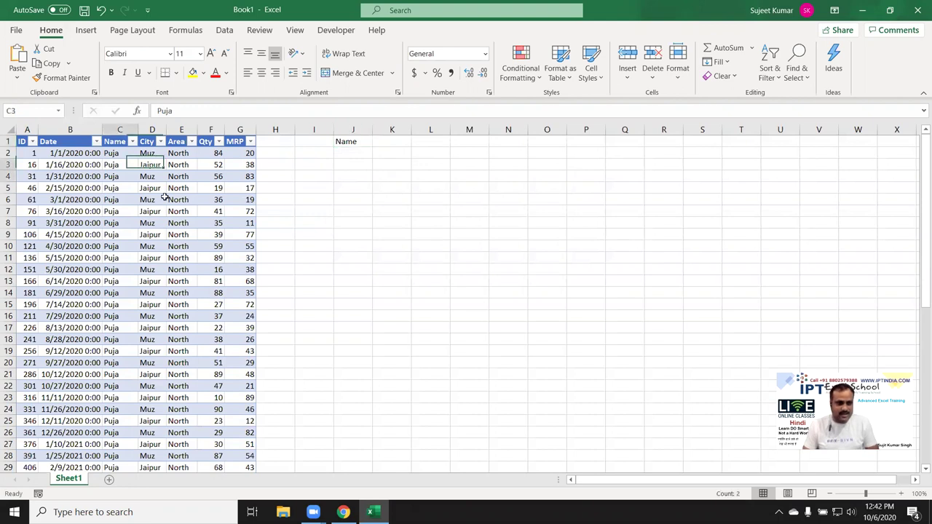
{"action": "left_click_drag", "start_coordinate": [115, 164], "coordinate": [227, 251]}
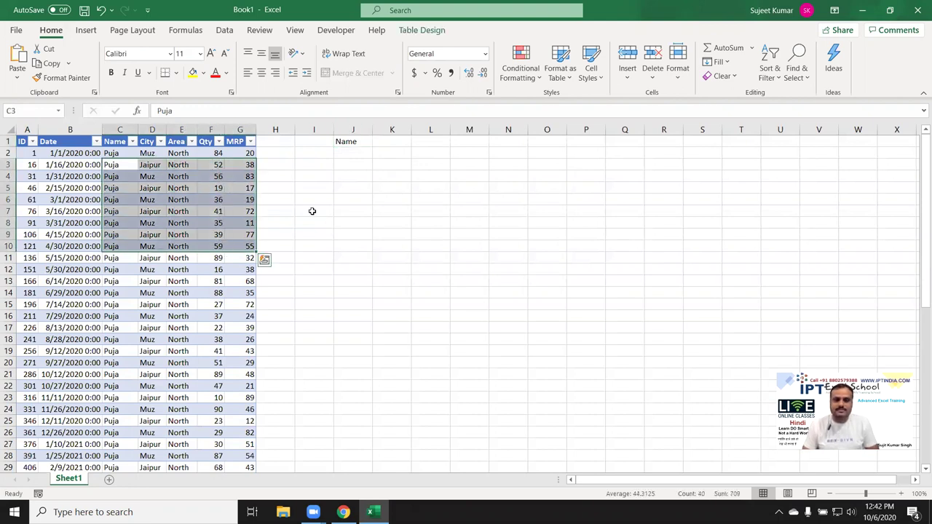
{"action": "left_click", "coordinate": [395, 143]}
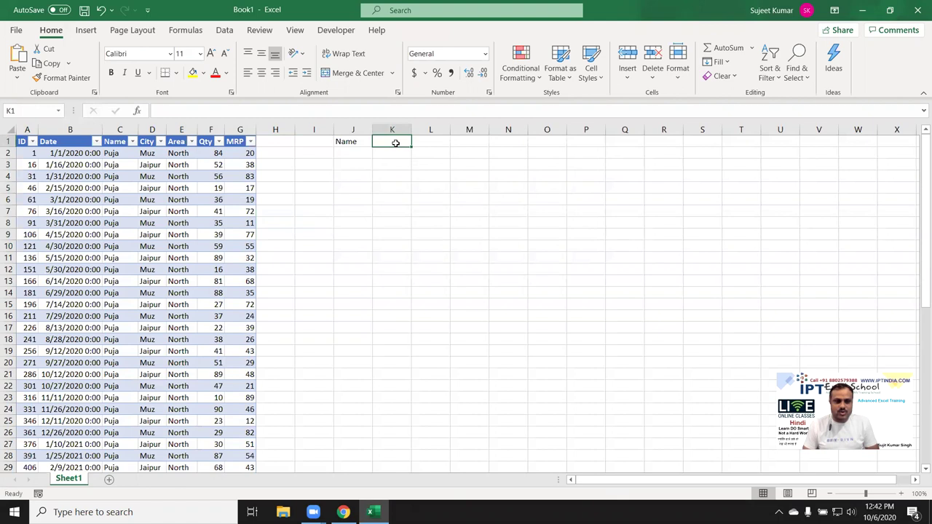
{"action": "left_click_drag", "start_coordinate": [110, 164], "coordinate": [109, 281]}
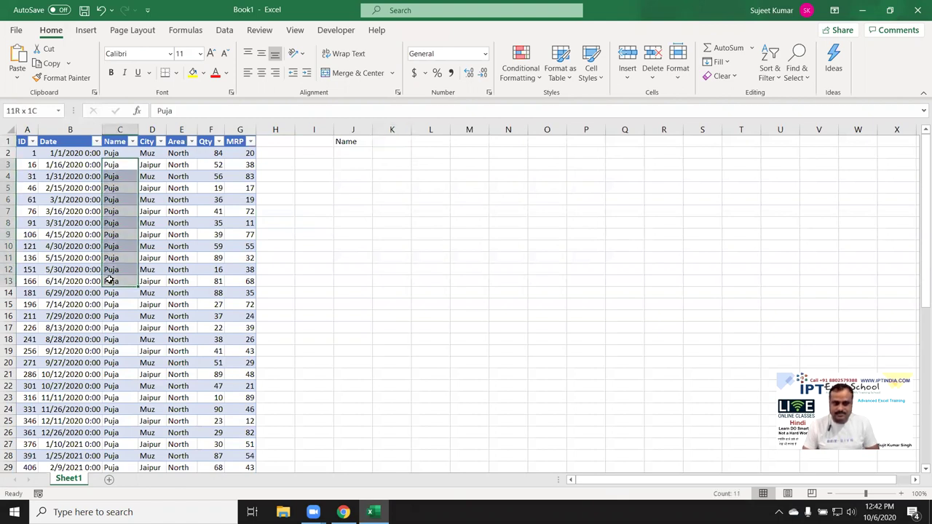
{"action": "left_click", "coordinate": [120, 222]}
{"action": "left_click", "coordinate": [222, 29]}
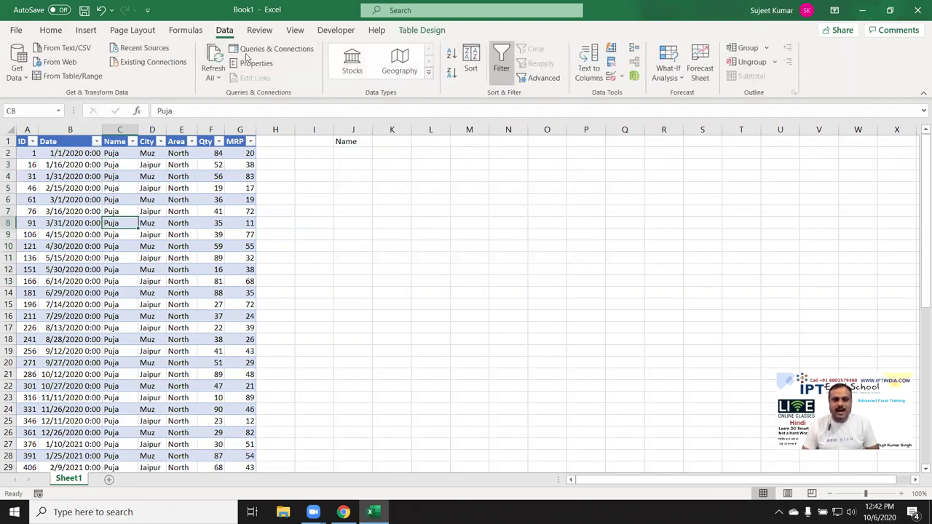
Open the Query from Excel Files connection's properties at its SQL Definition
{"action": "left_click", "coordinate": [248, 49]}
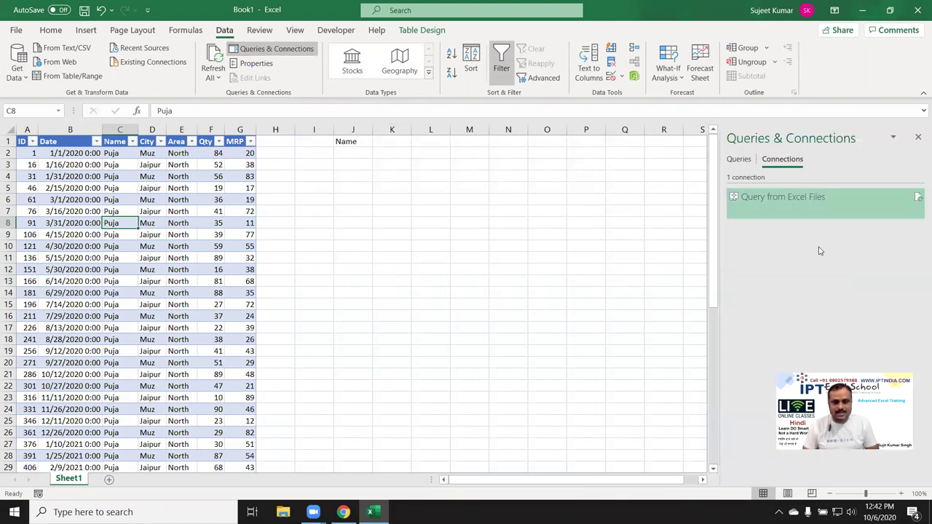
{"action": "double_click", "coordinate": [799, 212]}
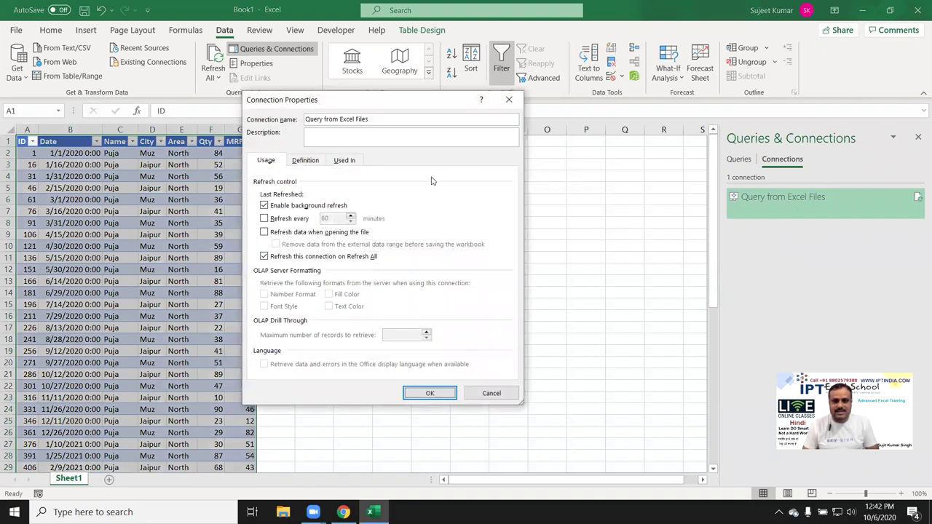
{"action": "left_click_drag", "start_coordinate": [383, 105], "coordinate": [497, 109]}
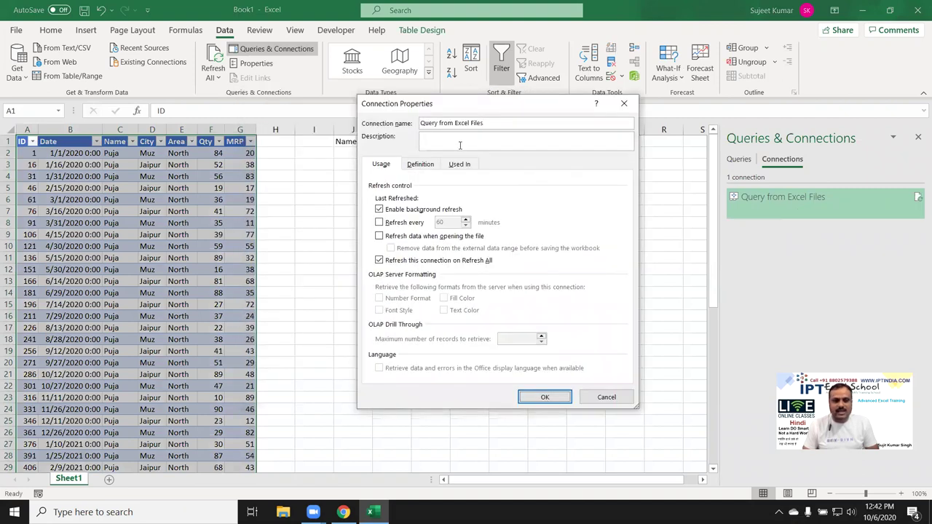
{"action": "left_click", "coordinate": [420, 164]}
{"action": "scroll", "coordinate": [520, 320], "scroll_direction": "down", "scroll_amount": 2}
{"action": "scroll", "coordinate": [520, 320], "scroll_direction": "down", "scroll_amount": 2}
{"action": "mouse_move", "coordinate": [492, 332]}
{"action": "left_mouse_down"}
{"action": "mouse_move", "coordinate": [455, 315]}
{"action": "mouse_move", "coordinate": [415, 271]}
{"action": "left_mouse_up"}
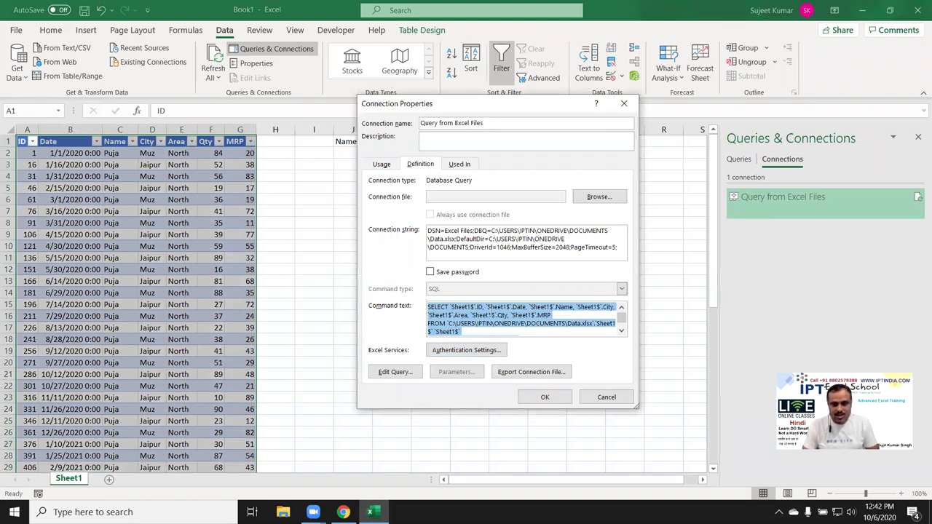
Replace the name in the command text's WHERE clause with another person's name and apply it
{"action": "scroll", "coordinate": [492, 321], "scroll_direction": "down", "scroll_amount": 2}
{"action": "left_click", "coordinate": [511, 325]}
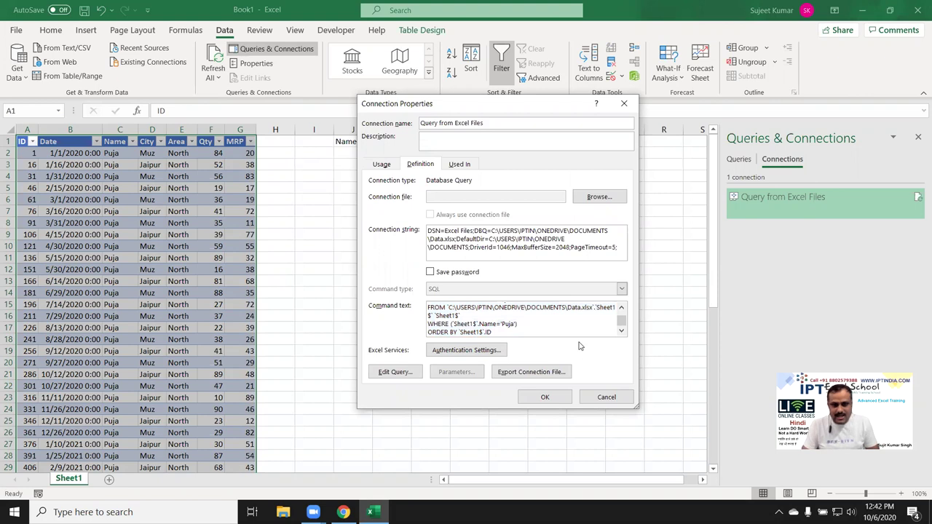
{"action": "key", "text": "Delete"}
{"action": "key", "text": "Delete"}
{"action": "key", "text": "Delete"}
{"action": "key", "text": "Delete"}
{"action": "type", "text": "Dev"}
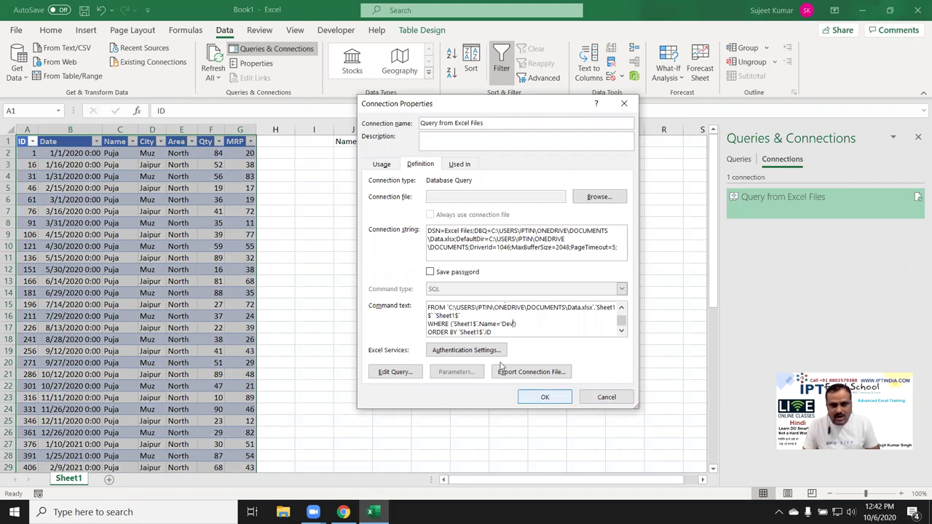
{"action": "left_click", "coordinate": [554, 403]}
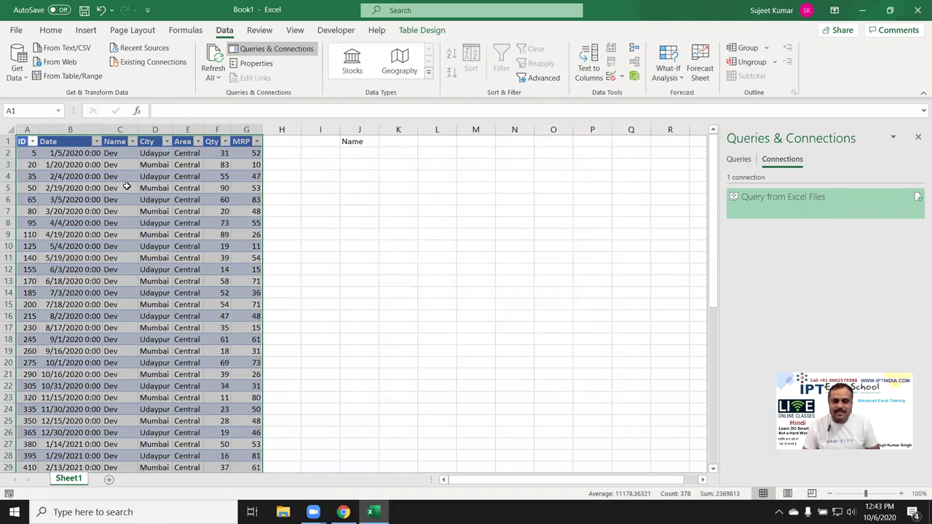
In the query's SQL WHERE clause, replace the hard-coded name value with the ? parameter
{"action": "left_click", "coordinate": [396, 142]}
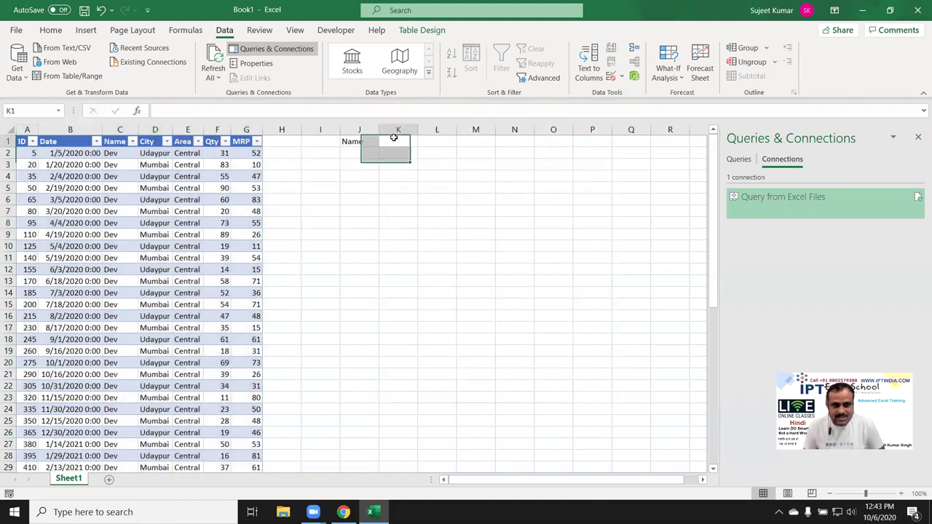
{"action": "left_click", "coordinate": [141, 188]}
{"action": "double_click", "coordinate": [791, 217]}
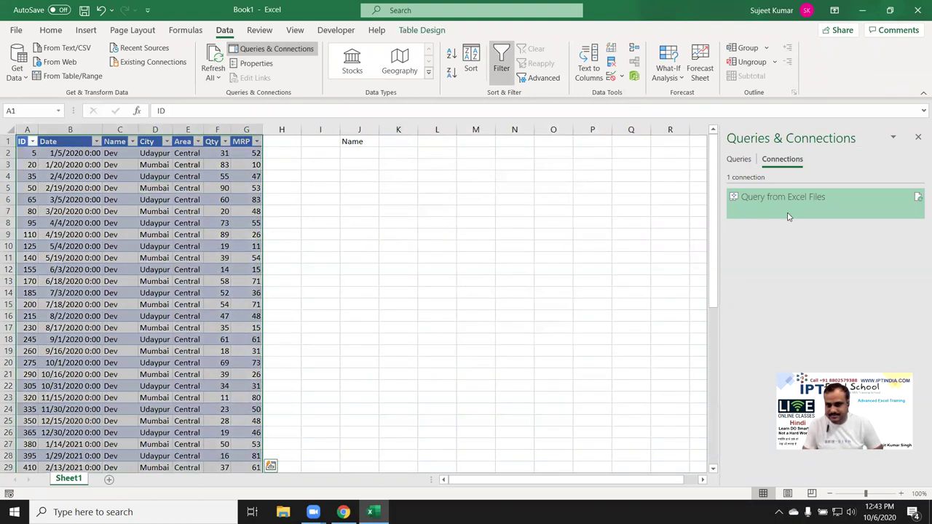
{"action": "left_click", "coordinate": [428, 167]}
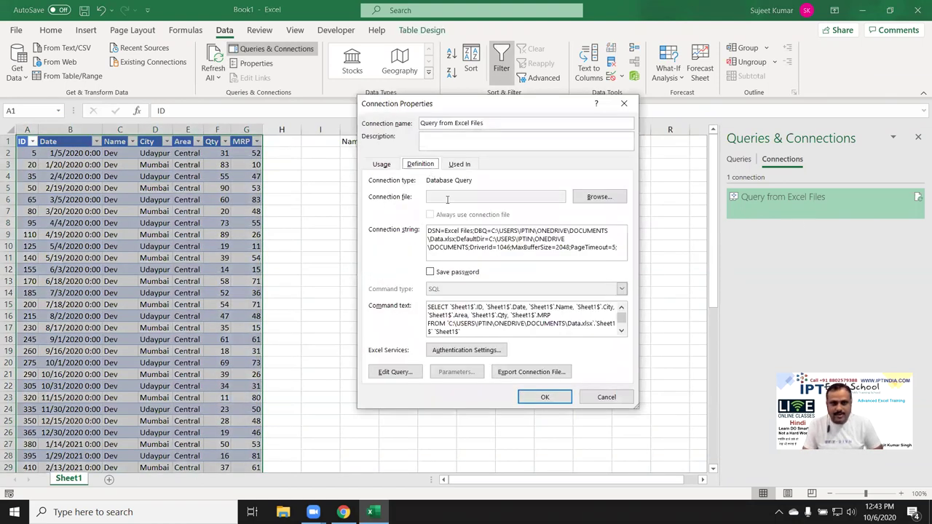
{"action": "left_click", "coordinate": [621, 331]}
{"action": "left_click", "coordinate": [621, 331]}
{"action": "left_click", "coordinate": [513, 325]}
{"action": "key", "text": "BackSpace"}
{"action": "key", "text": "BackSpace"}
{"action": "key", "text": "BackSpace"}
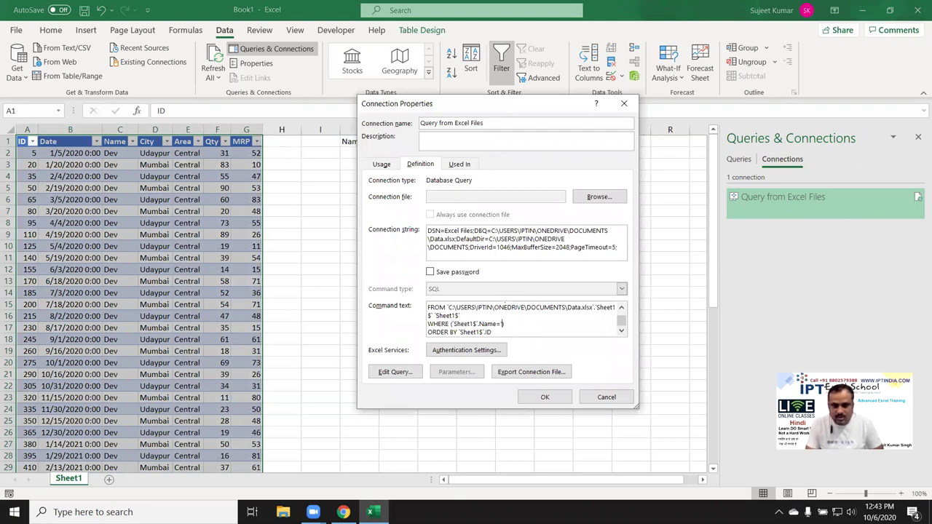
{"action": "type", "text": "?"}
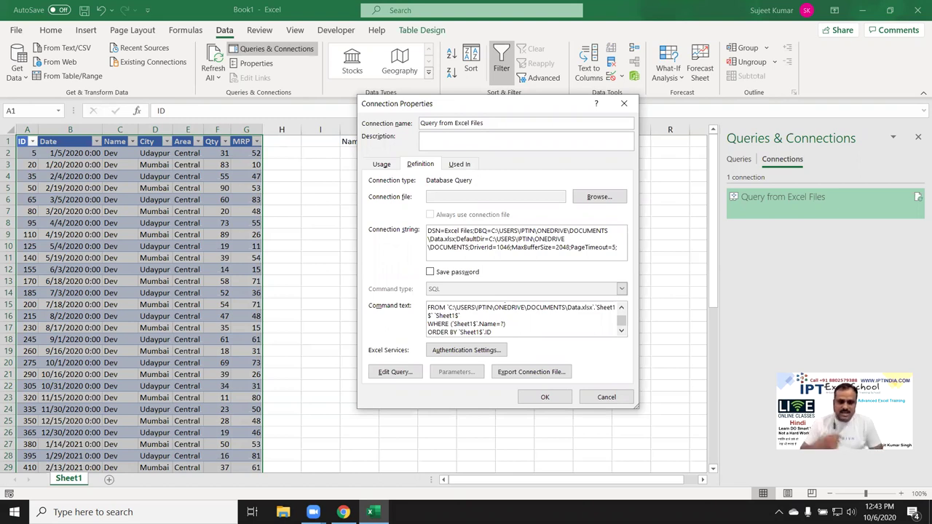
{"action": "left_click", "coordinate": [547, 397]}
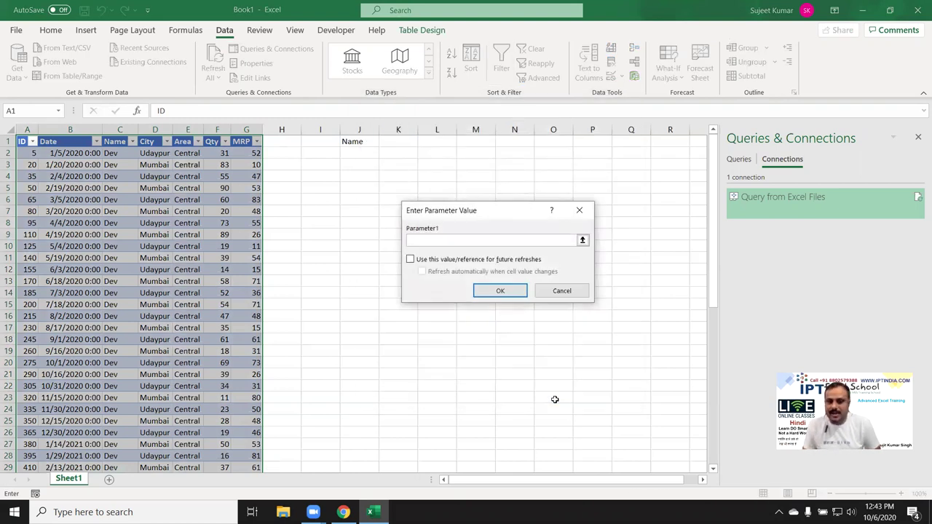
Link the parameter to cell K1, reuse it for future refreshes, and refresh automatically when K1 changes
{"action": "left_click", "coordinate": [407, 141]}
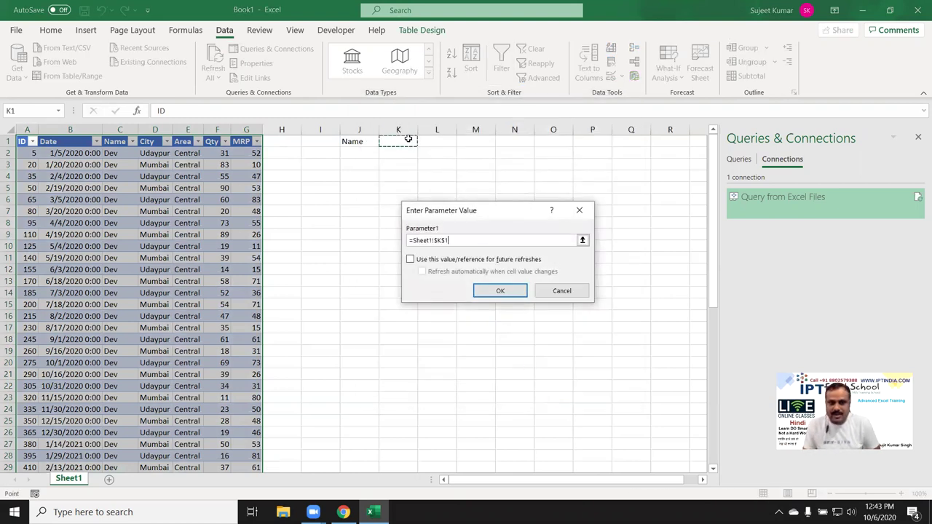
{"action": "left_click", "coordinate": [436, 262]}
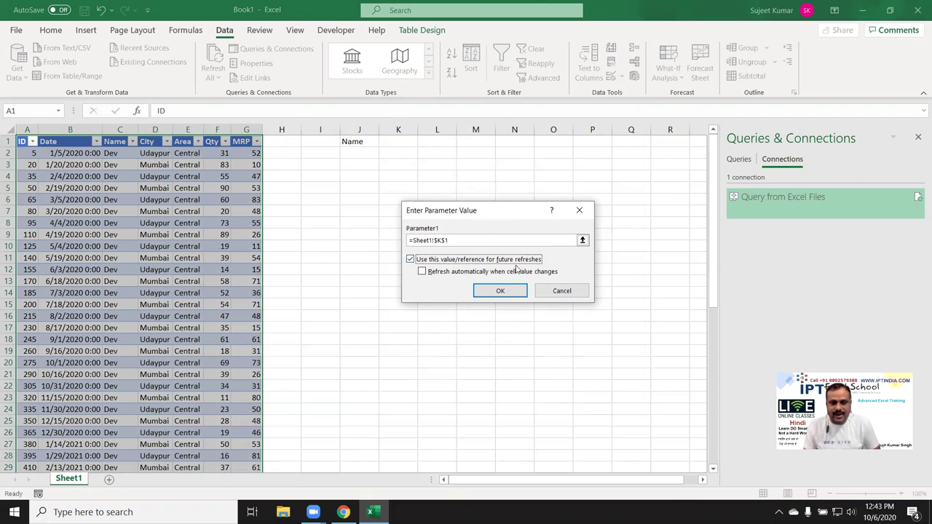
{"action": "left_click", "coordinate": [485, 273]}
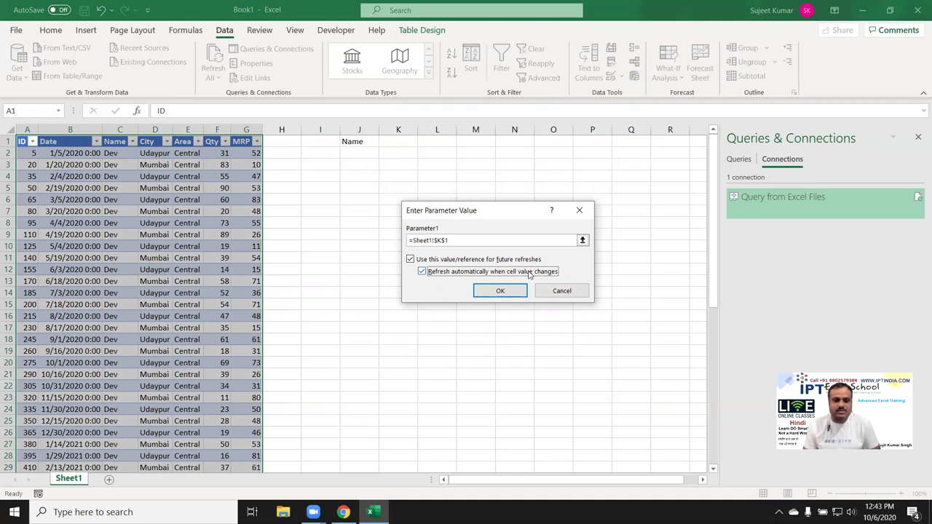
{"action": "left_click", "coordinate": [500, 291]}
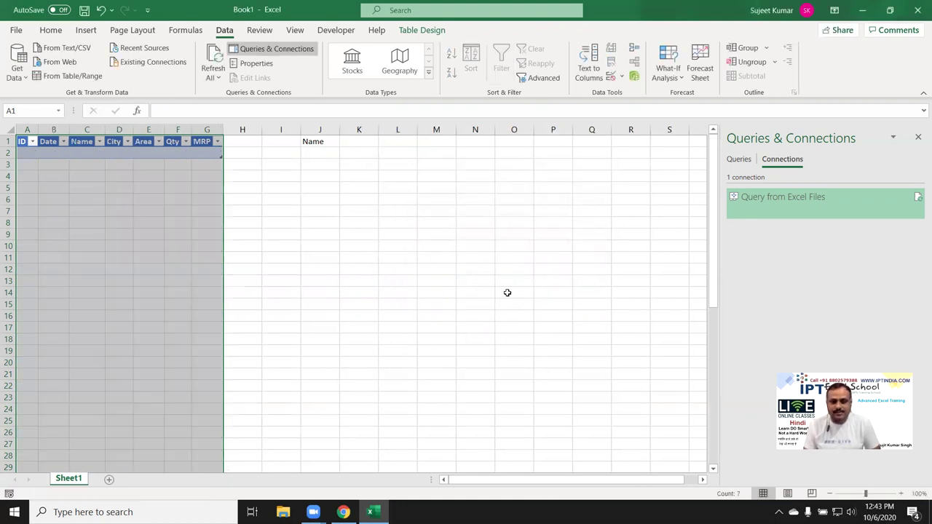
Enter a series of test names in K1 to check that the query table refreshes each time
{"action": "left_click", "coordinate": [361, 145]}
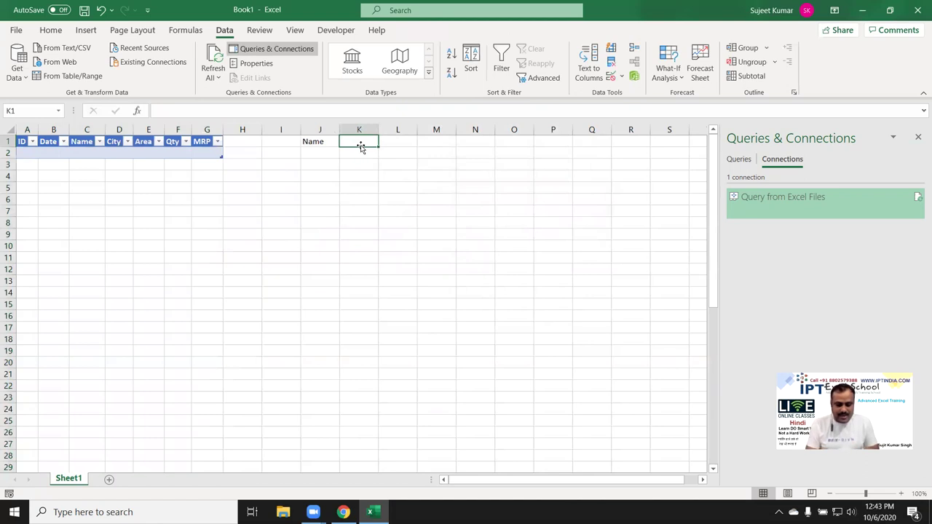
{"action": "type", "text": "Neeraj"}
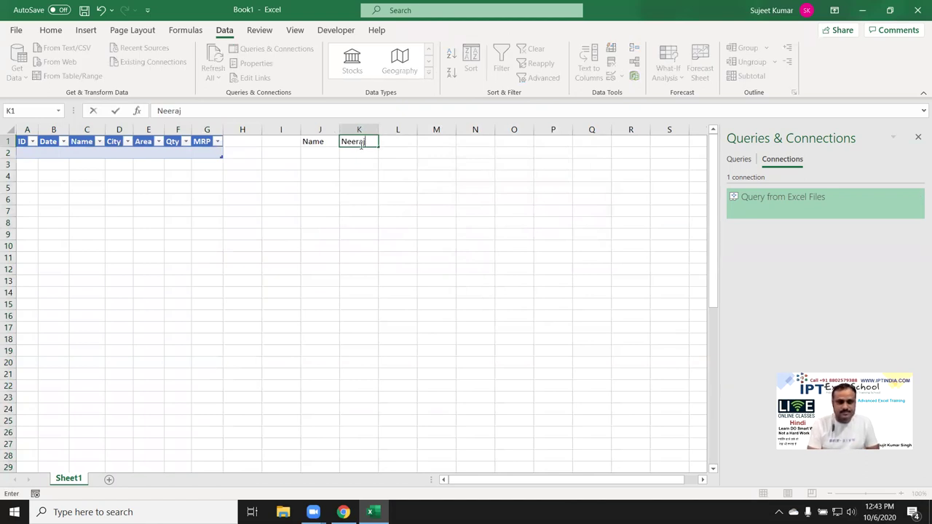
{"action": "key", "text": "Return"}
{"action": "left_click", "coordinate": [360, 143]}
{"action": "type", "text": "Om"}
{"action": "key", "text": "Return"}
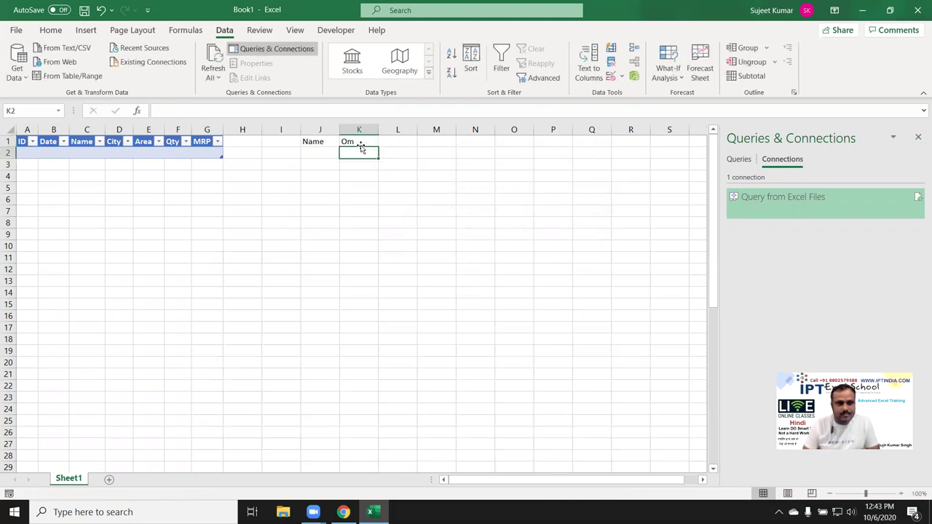
{"action": "left_click", "coordinate": [360, 143]}
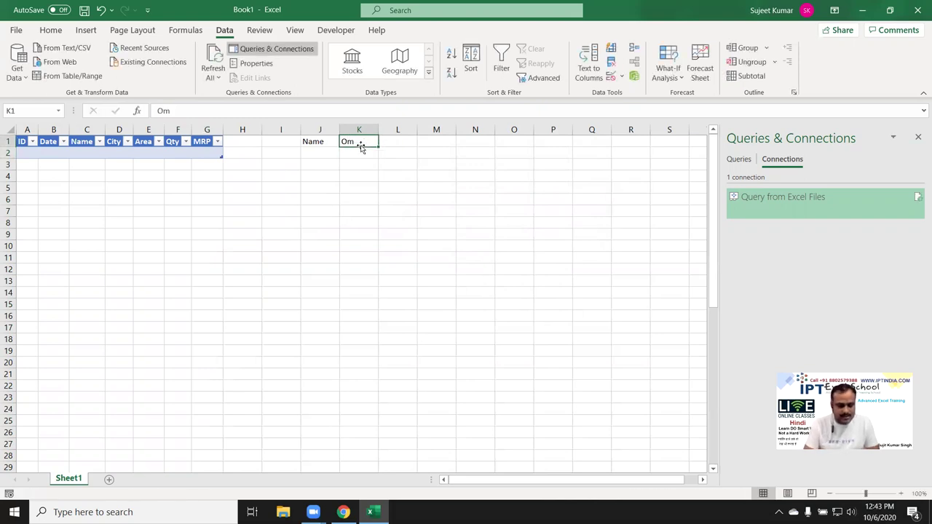
{"action": "type", "text": "Dev"}
{"action": "key", "text": "Return"}
{"action": "key", "text": "Up"}
{"action": "type", "text": "Mohan"}
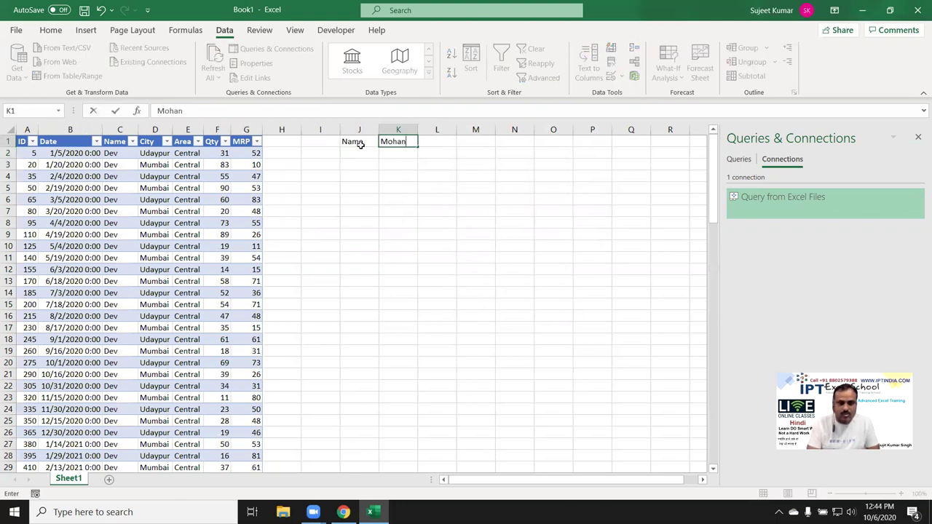
{"action": "key", "text": "Return"}
Enter the final name in K1 to show that person's rows, then reopen the query's connection properties
{"action": "key", "text": "Up"}
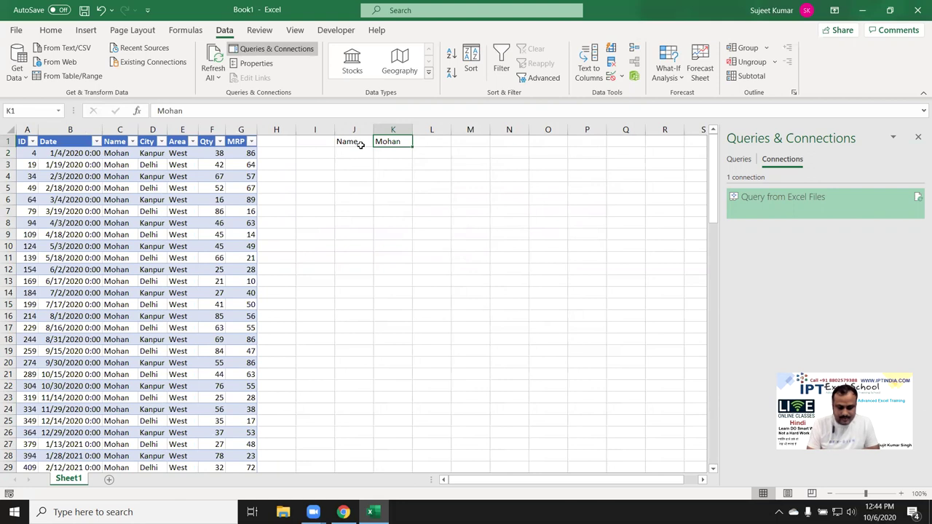
{"action": "type", "text": "Manoj"}
{"action": "key", "text": "Return"}
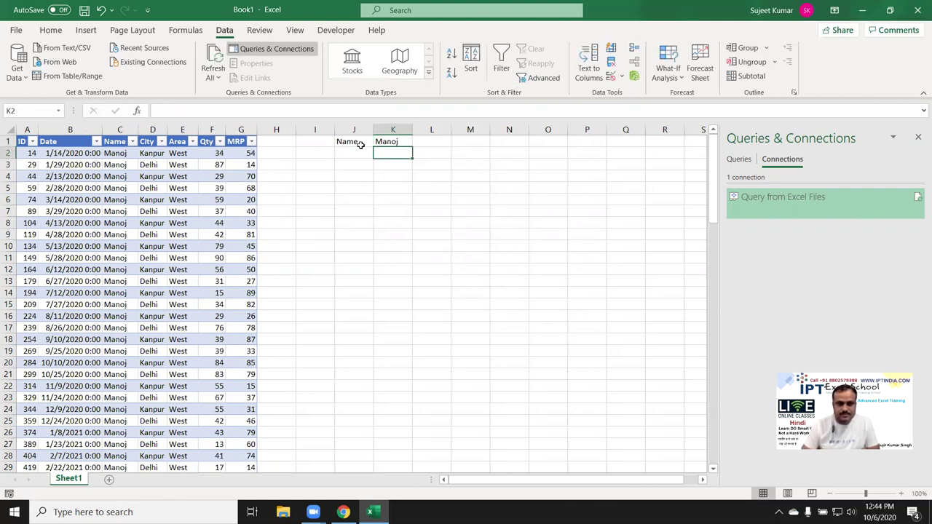
{"action": "key", "text": "Up"}
{"action": "type", "text": "A"}
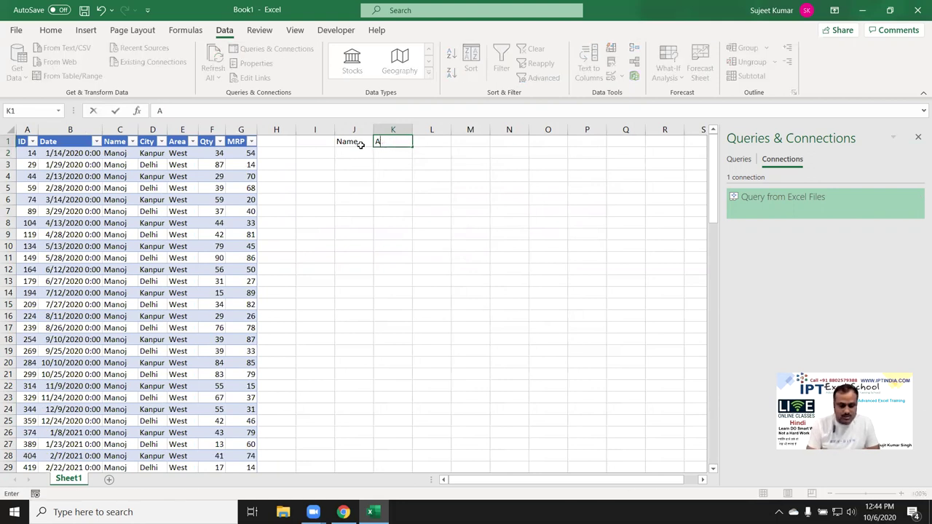
{"action": "type", "text": "shok"}
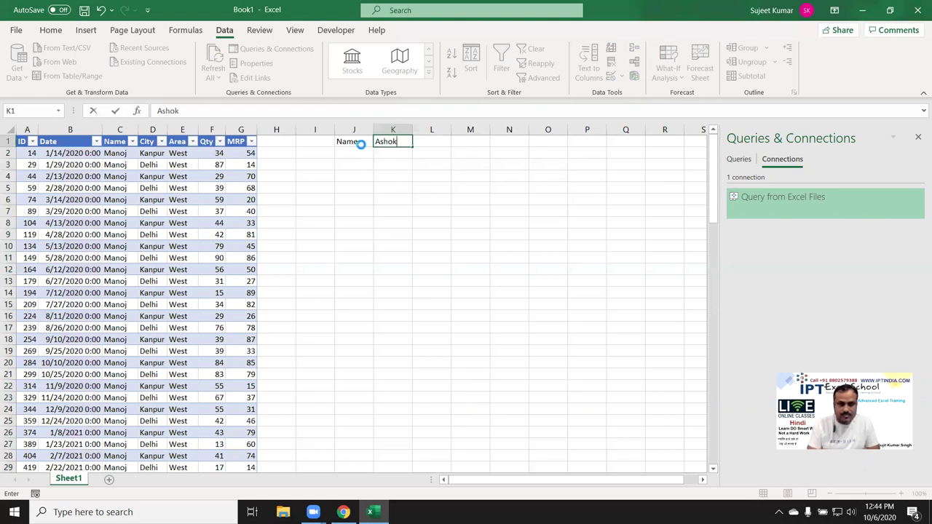
{"action": "key", "text": "Return"}
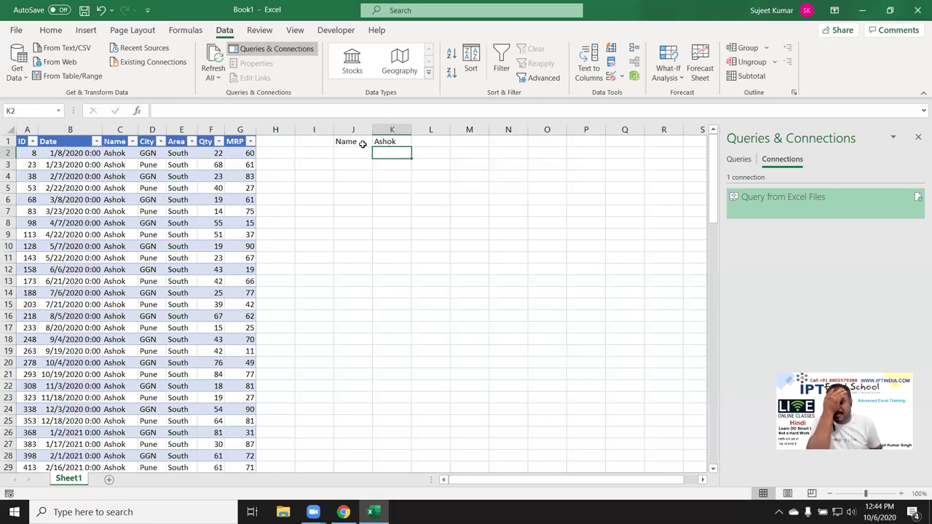
{"action": "double_click", "coordinate": [813, 206]}
Inspect the Definition command text and select the Sheet1$.Name=? condition, then close without changes
{"action": "left_click", "coordinate": [428, 169]}
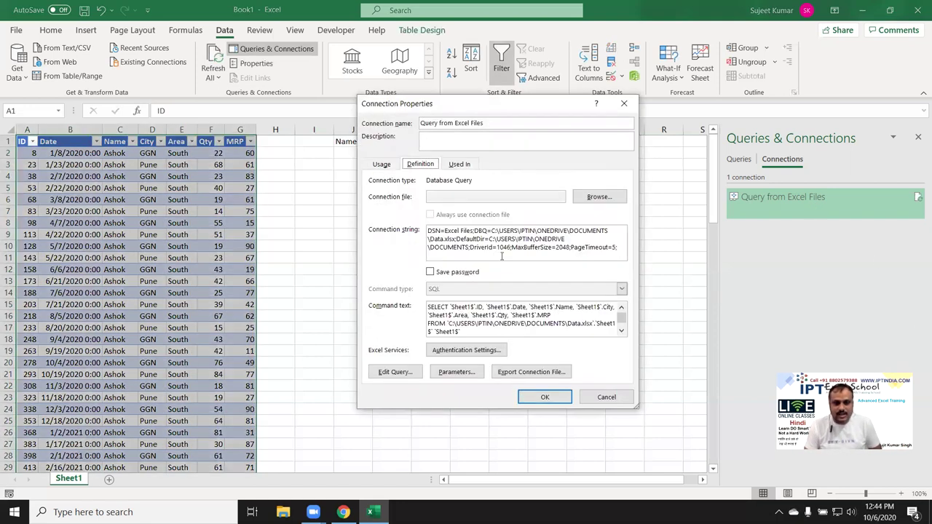
{"action": "scroll", "coordinate": [464, 324], "scroll_direction": "down", "scroll_amount": 1}
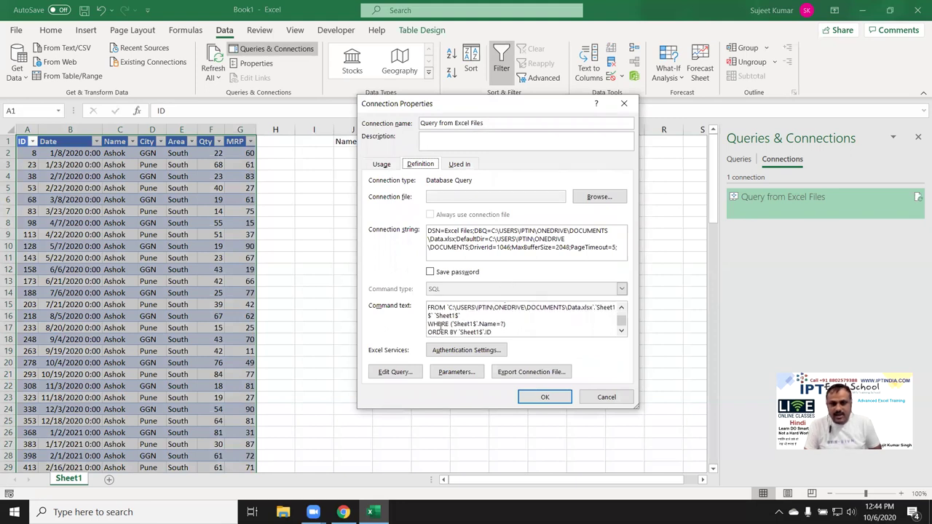
{"action": "left_click", "coordinate": [502, 323]}
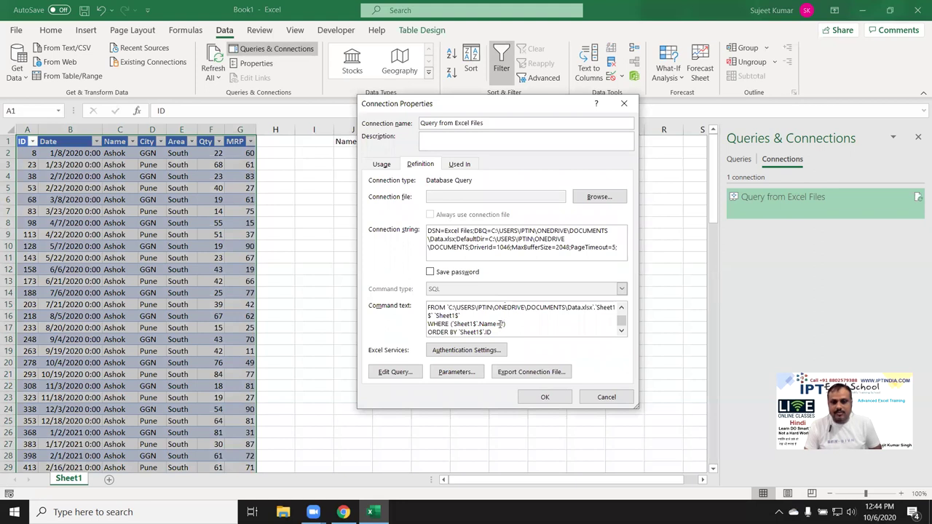
{"action": "left_click_drag", "start_coordinate": [500, 323], "coordinate": [464, 325]}
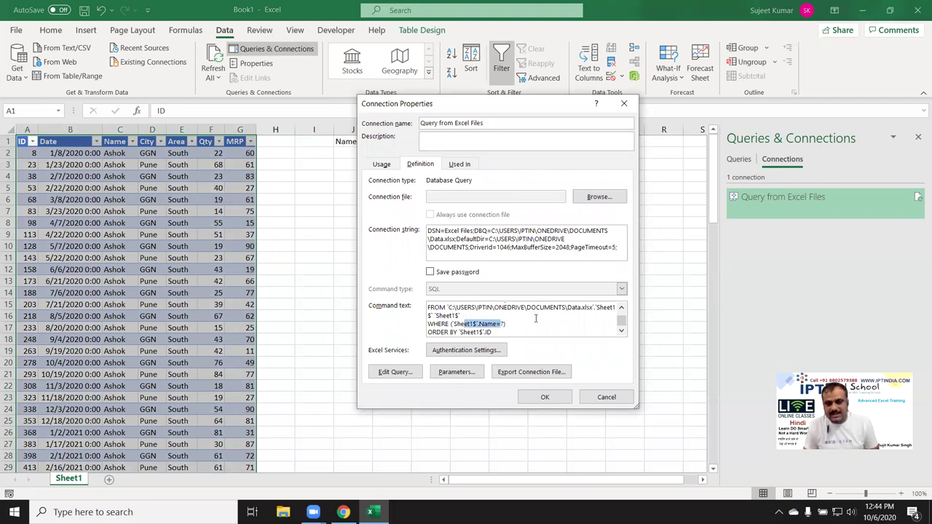
{"action": "key", "text": "Escape"}
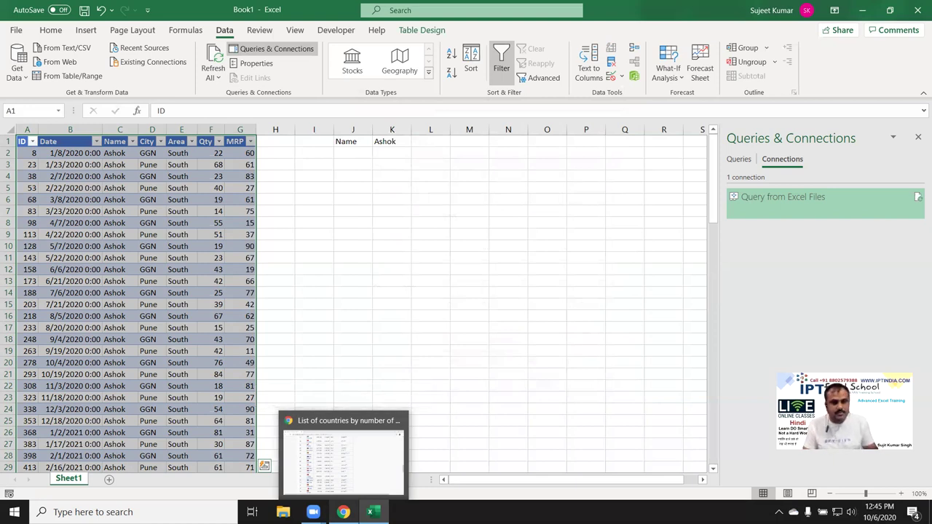
Search Google for 'sql query' from Chrome's address bar
{"action": "left_click", "coordinate": [342, 452]}
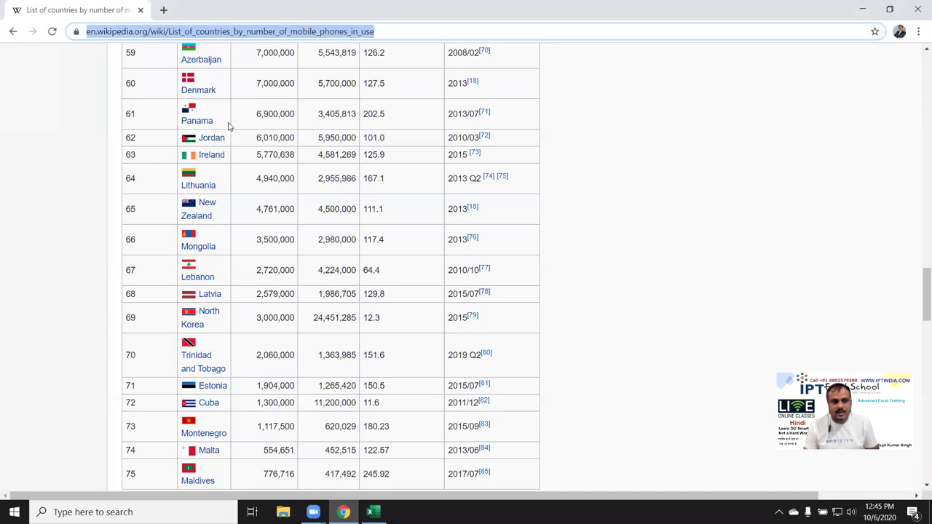
{"action": "type", "text": "sq"}
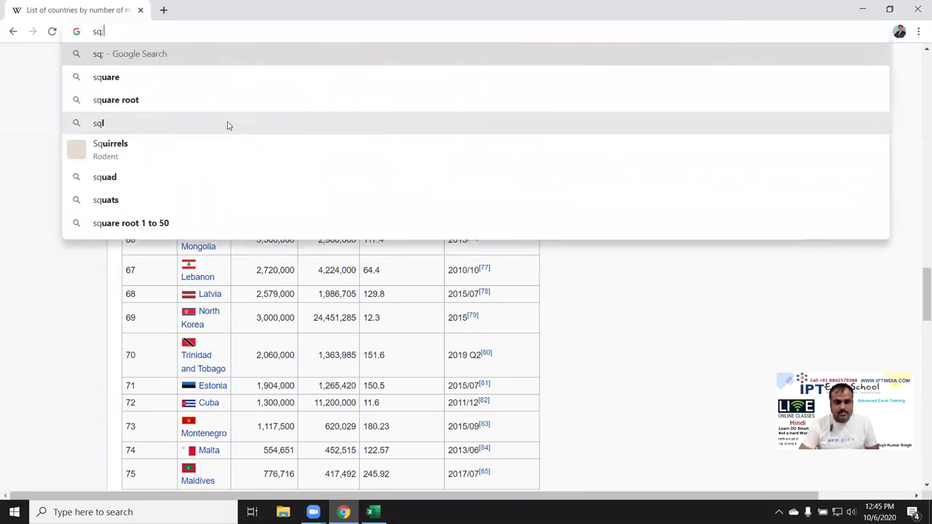
{"action": "type", "text": "l"}
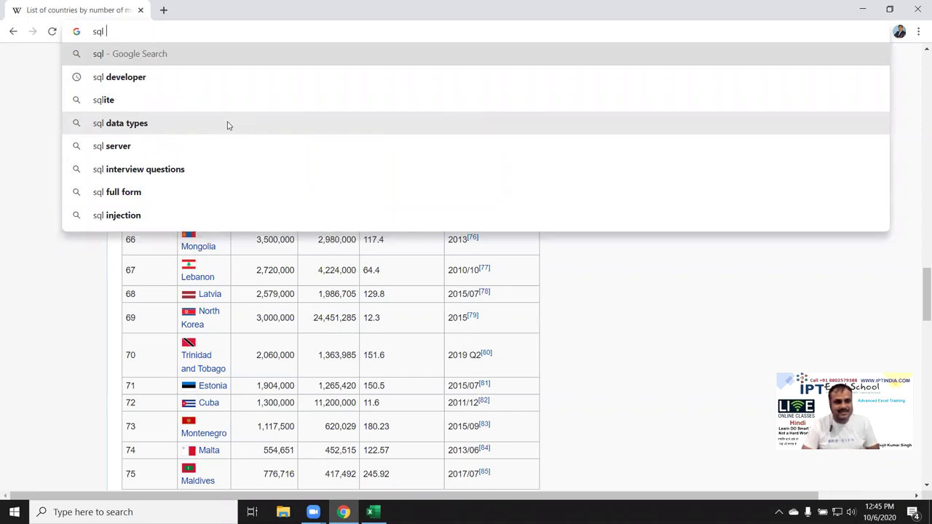
{"action": "type", "text": " v"}
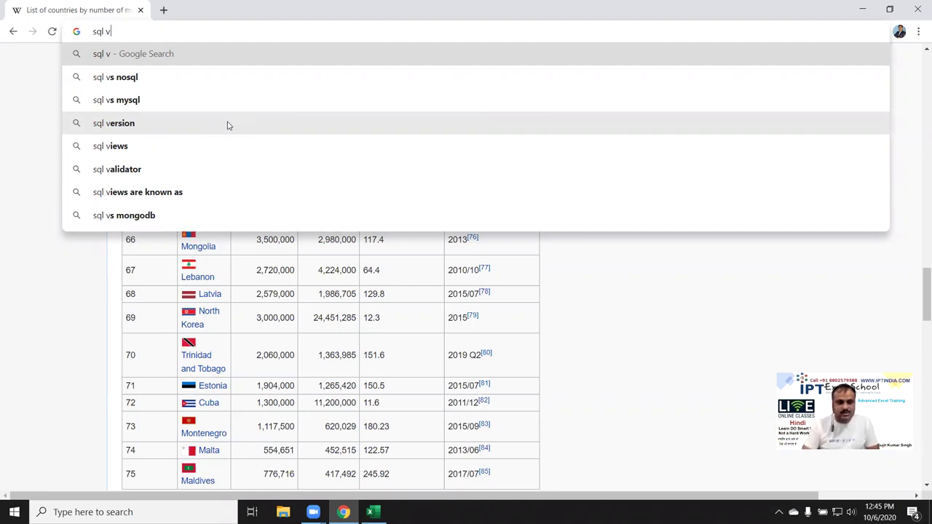
{"action": "key", "text": "BackSpace"}
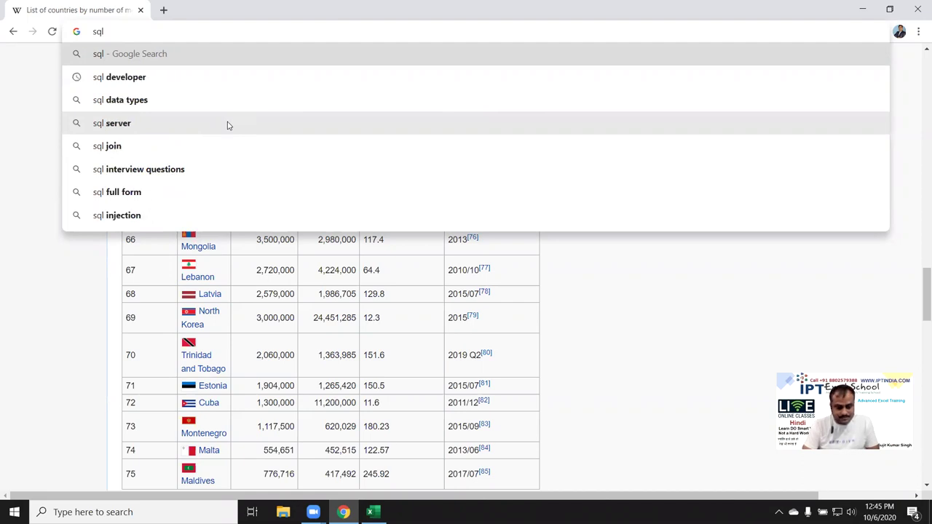
{"action": "type", "text": "que"}
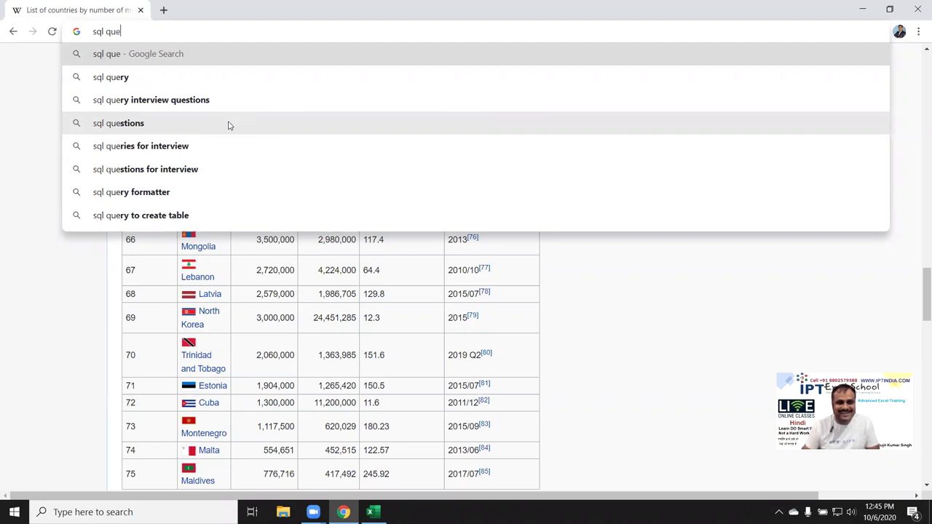
{"action": "key", "text": "Down"}
{"action": "key", "text": "Return"}
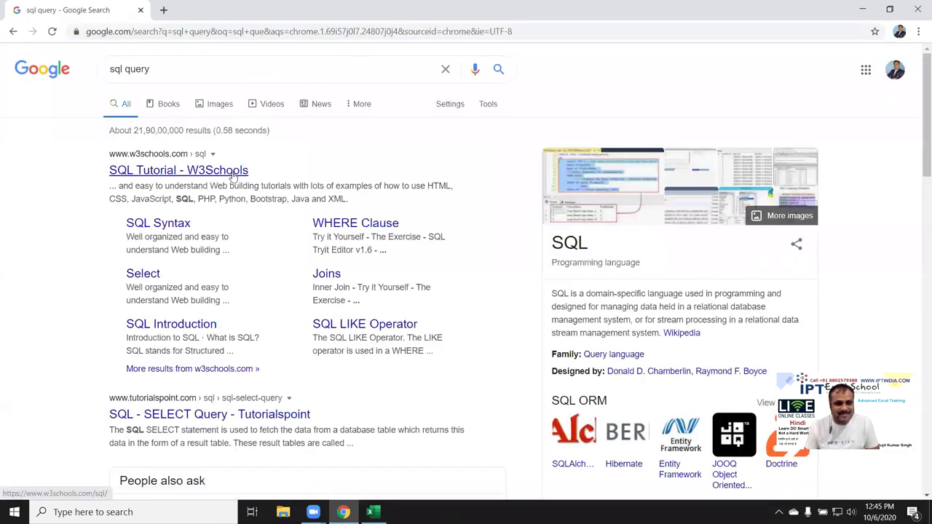
Refine the Google search to 'sql queries techonthenet'
{"action": "scroll", "coordinate": [245, 368], "scroll_direction": "down", "scroll_amount": 5}
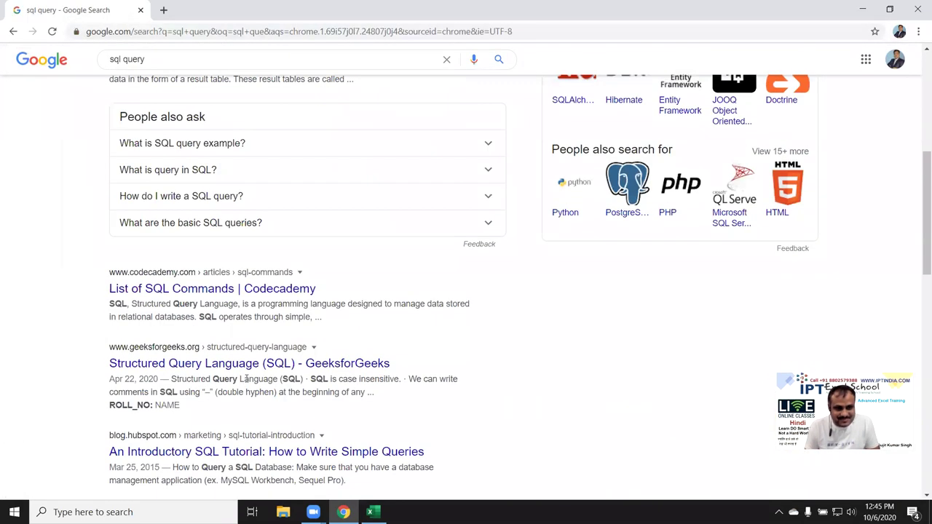
{"action": "scroll", "coordinate": [246, 378], "scroll_direction": "down", "scroll_amount": 2}
{"action": "scroll", "coordinate": [247, 378], "scroll_direction": "up", "scroll_amount": 3}
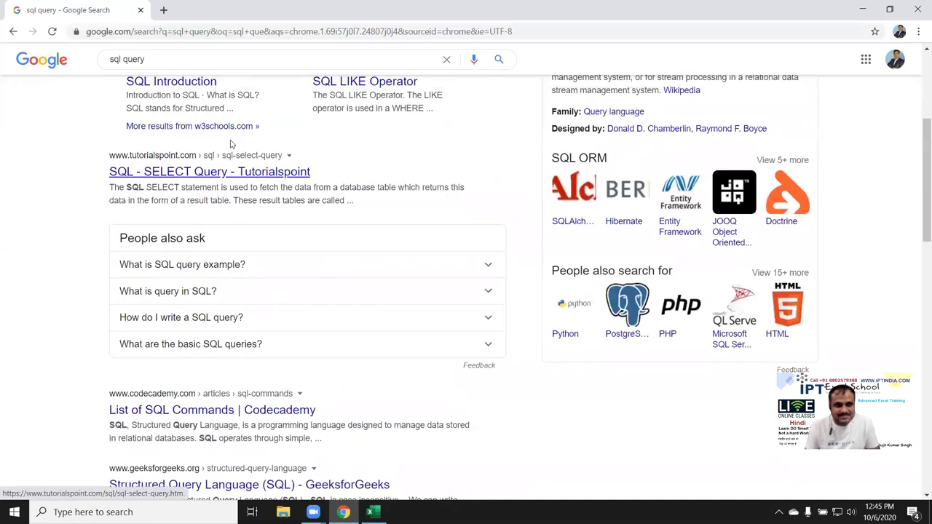
{"action": "key", "text": "BackSpace"}
{"action": "type", "text": "te"}
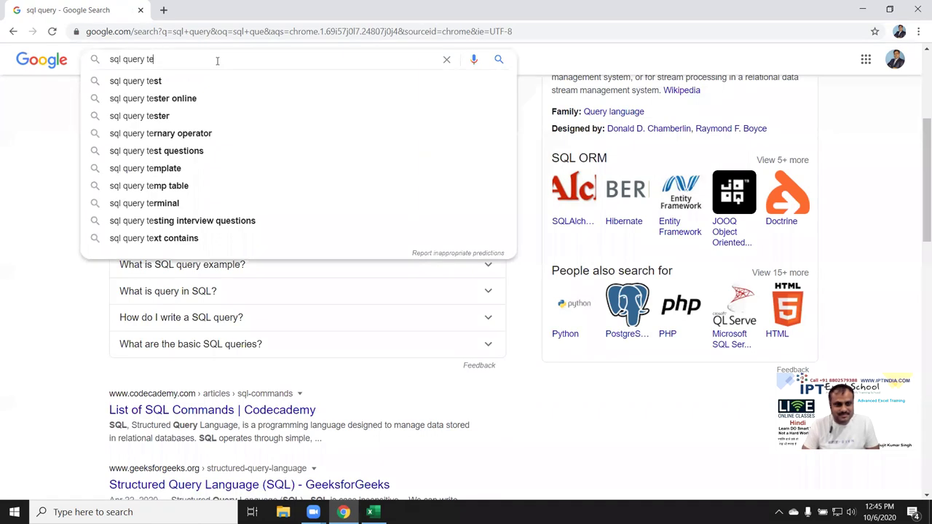
{"action": "type", "text": "ch"}
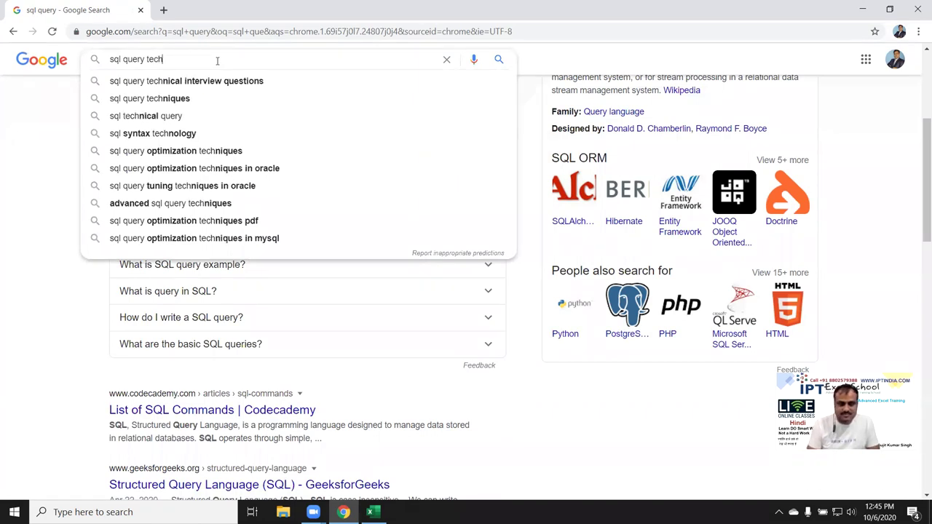
{"action": "type", "text": "onth"}
{"action": "key", "text": "Down"}
{"action": "key", "text": "Return"}
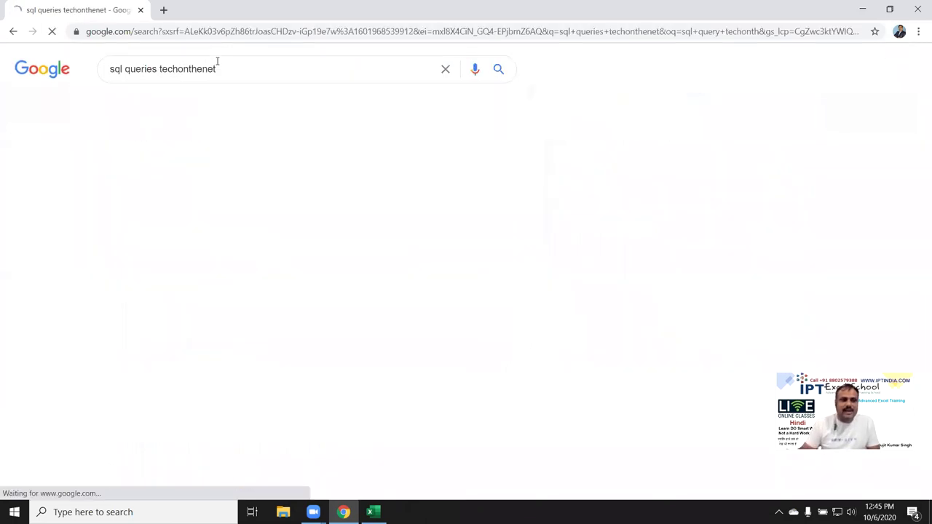
Open the TechOnTheNet SQL Tutorial result and read through its SELECT Statement page
{"action": "left_click", "coordinate": [155, 173]}
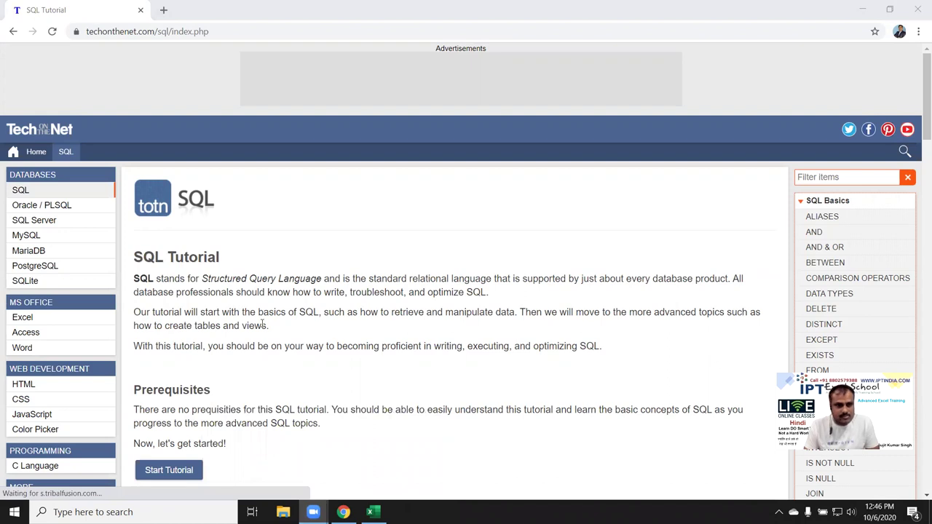
{"action": "scroll", "coordinate": [258, 322], "scroll_direction": "down", "scroll_amount": 5}
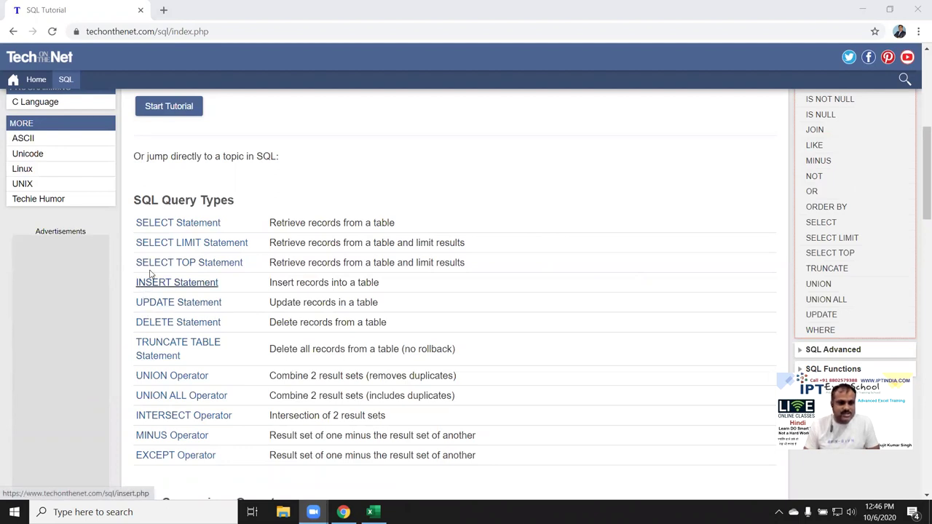
{"action": "left_click", "coordinate": [163, 230]}
{"action": "scroll", "coordinate": [467, 262], "scroll_direction": "down", "scroll_amount": 3}
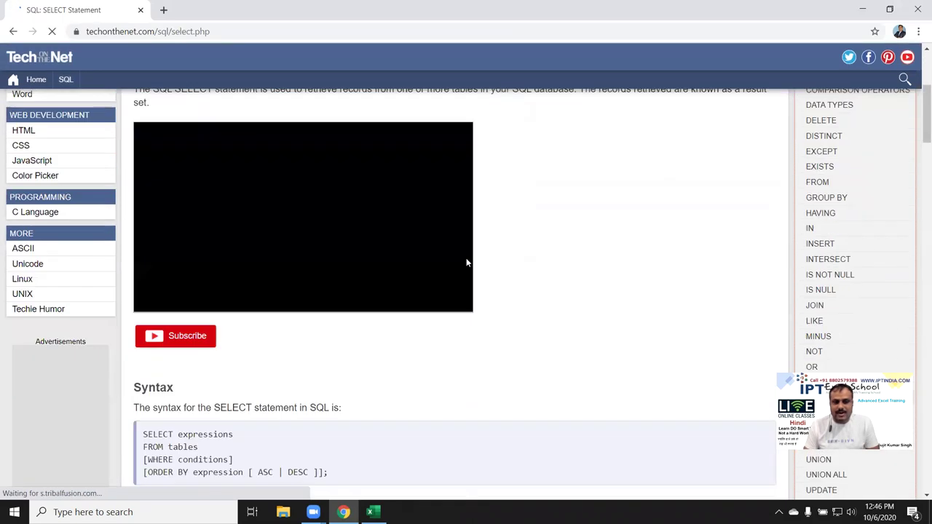
{"action": "scroll", "coordinate": [466, 263], "scroll_direction": "down", "scroll_amount": 7}
{"action": "scroll", "coordinate": [469, 266], "scroll_direction": "down", "scroll_amount": 1}
{"action": "scroll", "coordinate": [473, 271], "scroll_direction": "down", "scroll_amount": 3}
{"action": "scroll", "coordinate": [476, 275], "scroll_direction": "down", "scroll_amount": 2}
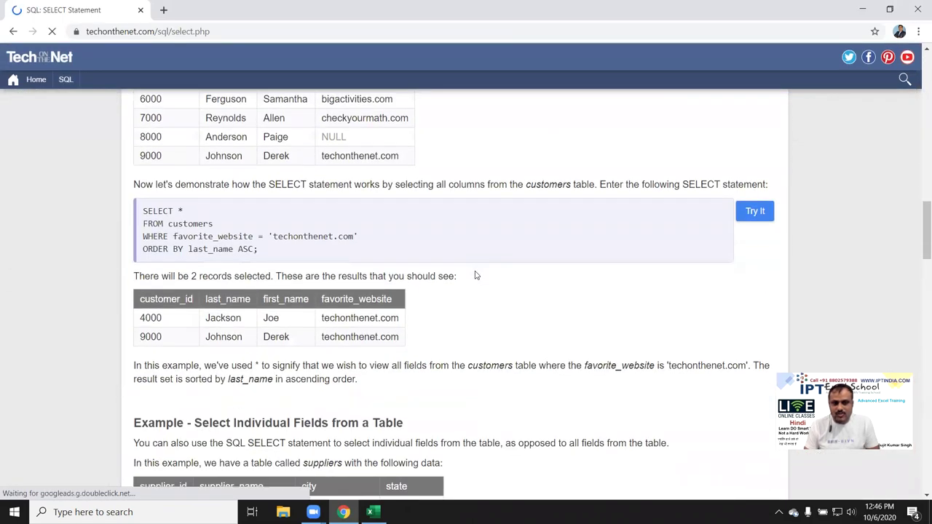
{"action": "scroll", "coordinate": [476, 275], "scroll_direction": "down", "scroll_amount": 3}
{"action": "scroll", "coordinate": [476, 277], "scroll_direction": "down", "scroll_amount": 4}
{"action": "scroll", "coordinate": [476, 277], "scroll_direction": "down", "scroll_amount": 3}
{"action": "scroll", "coordinate": [476, 279], "scroll_direction": "down", "scroll_amount": 3}
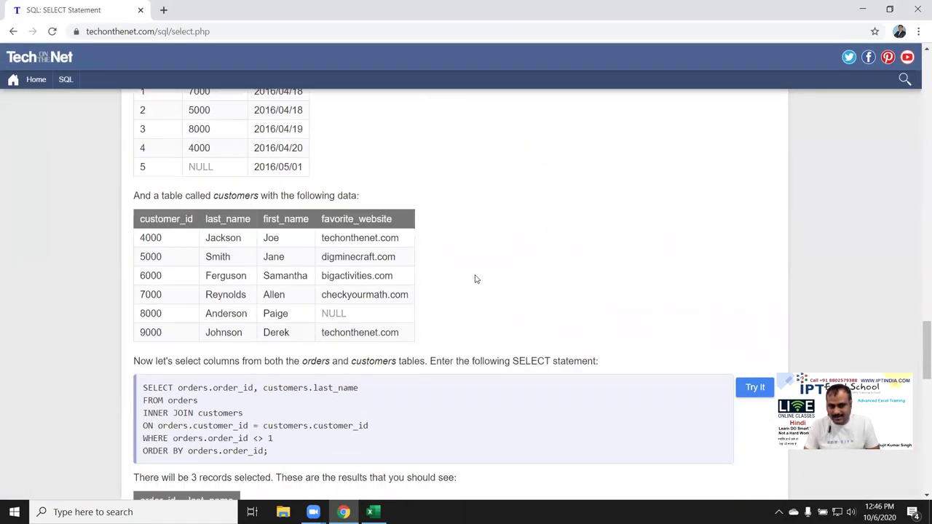
{"action": "scroll", "coordinate": [476, 279], "scroll_direction": "down", "scroll_amount": 3}
{"action": "scroll", "coordinate": [474, 276], "scroll_direction": "down", "scroll_amount": 3}
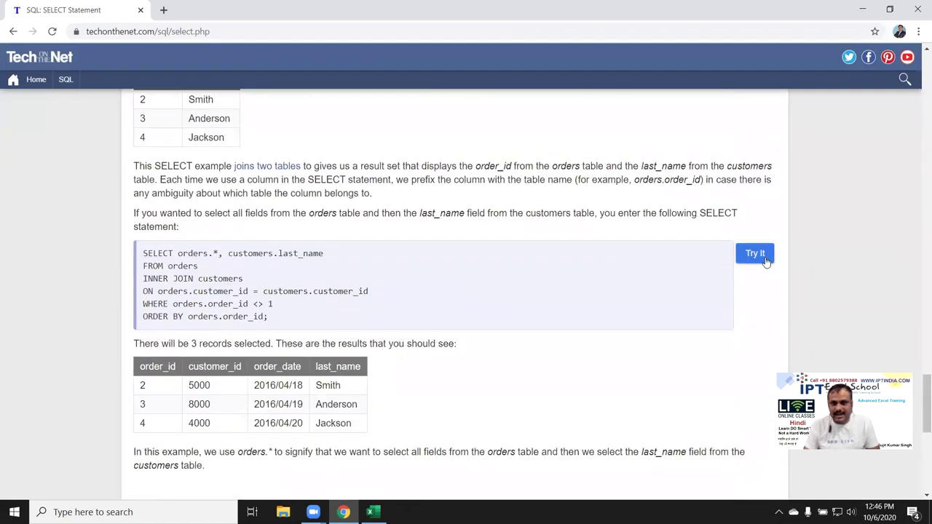
{"action": "scroll", "coordinate": [763, 263], "scroll_direction": "down", "scroll_amount": 3}
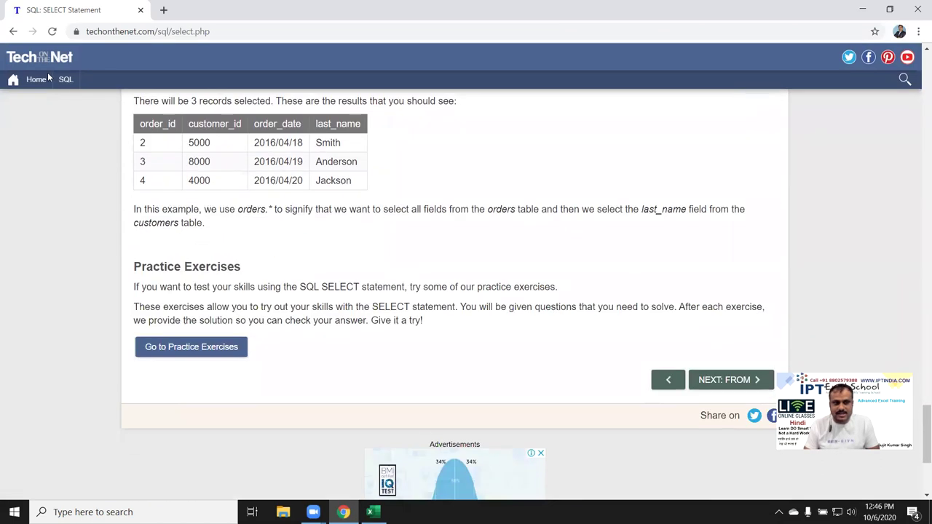
Go back to the SQL Tutorial index and scroll through its list of query types, clauses and functions
{"action": "left_click", "coordinate": [13, 31]}
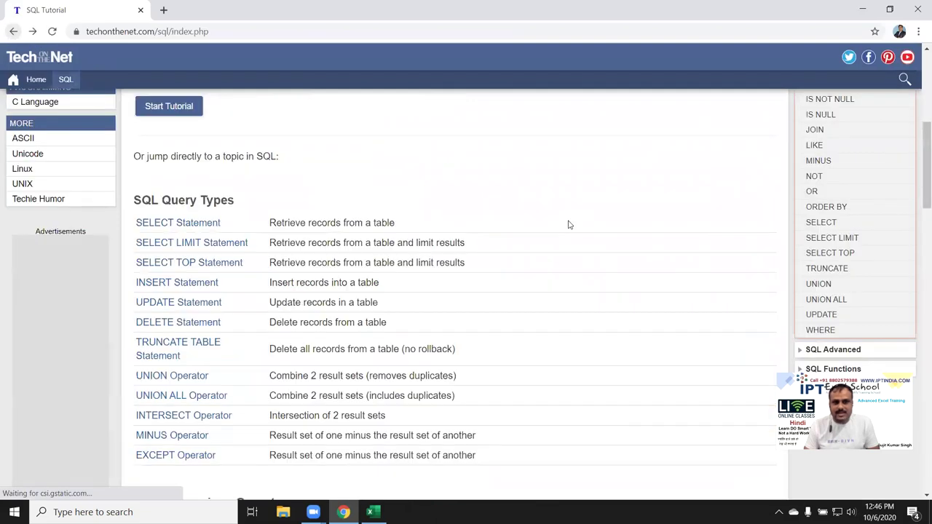
{"action": "scroll", "coordinate": [601, 250], "scroll_direction": "down", "scroll_amount": 4}
{"action": "scroll", "coordinate": [65, 334], "scroll_direction": "up", "scroll_amount": 5}
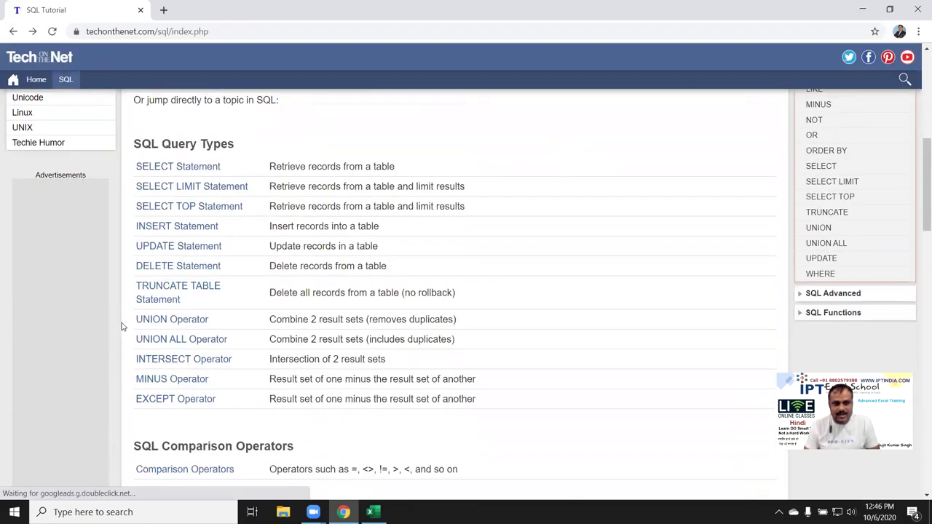
{"action": "scroll", "coordinate": [138, 298], "scroll_direction": "down", "scroll_amount": 2}
{"action": "scroll", "coordinate": [140, 298], "scroll_direction": "up", "scroll_amount": 2}
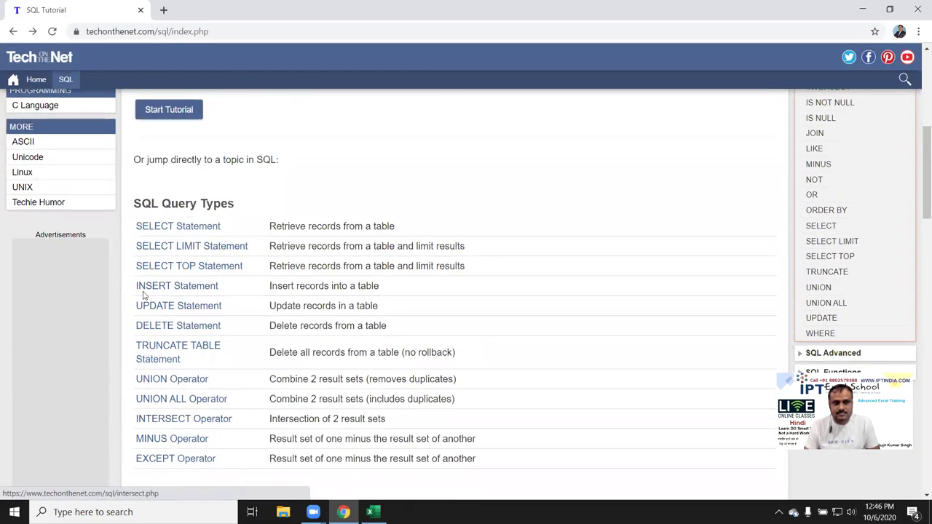
{"action": "scroll", "coordinate": [156, 272], "scroll_direction": "down", "scroll_amount": 3}
{"action": "scroll", "coordinate": [157, 275], "scroll_direction": "up", "scroll_amount": 1}
{"action": "scroll", "coordinate": [158, 274], "scroll_direction": "down", "scroll_amount": 2}
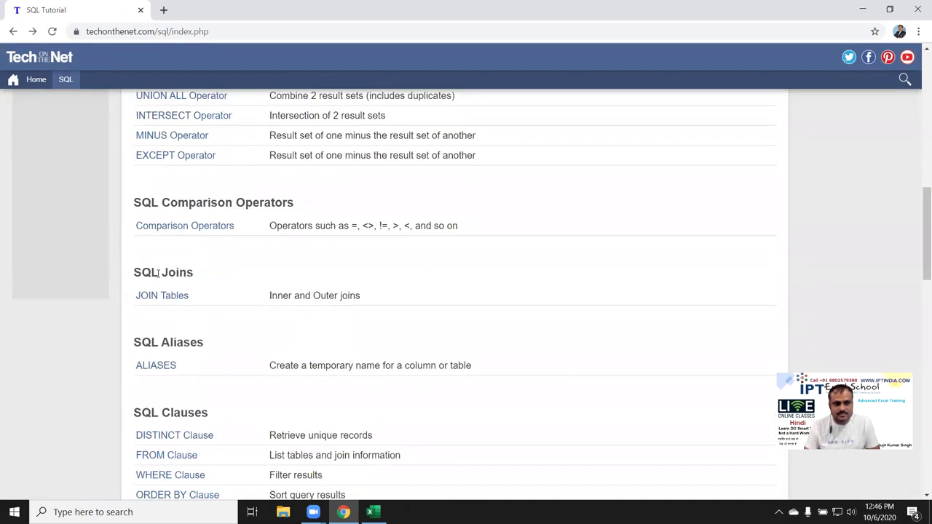
{"action": "scroll", "coordinate": [231, 332], "scroll_direction": "down", "scroll_amount": 1}
{"action": "scroll", "coordinate": [232, 334], "scroll_direction": "down", "scroll_amount": 1}
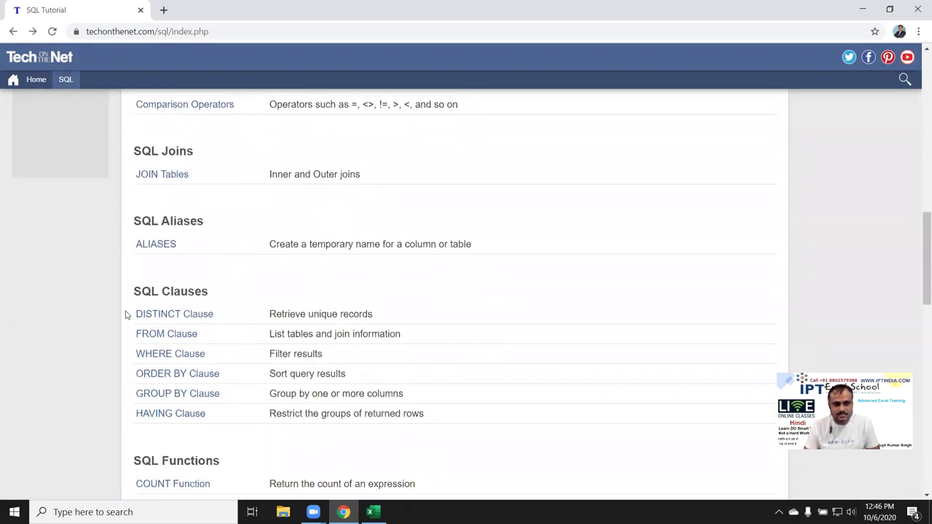
{"action": "scroll", "coordinate": [85, 374], "scroll_direction": "down", "scroll_amount": 2}
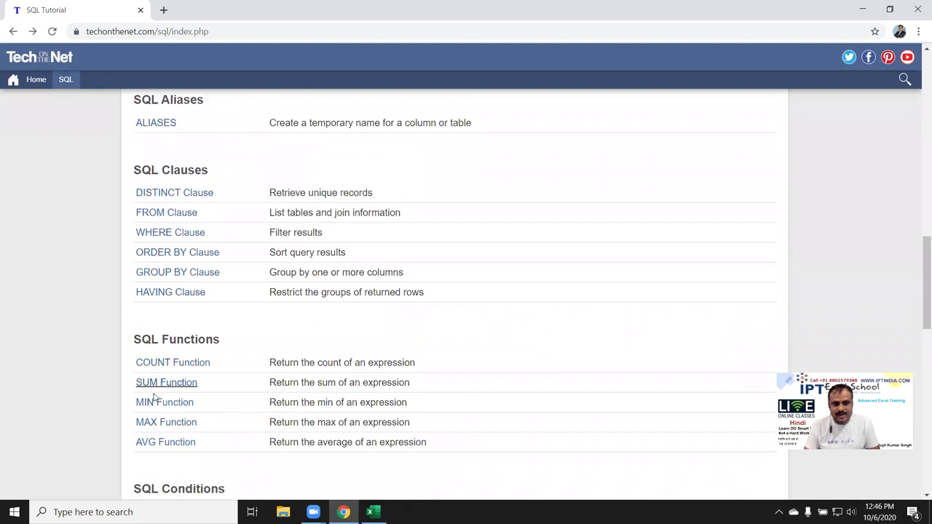
{"action": "scroll", "coordinate": [165, 457], "scroll_direction": "down", "scroll_amount": 2}
{"action": "scroll", "coordinate": [164, 454], "scroll_direction": "down", "scroll_amount": 1}
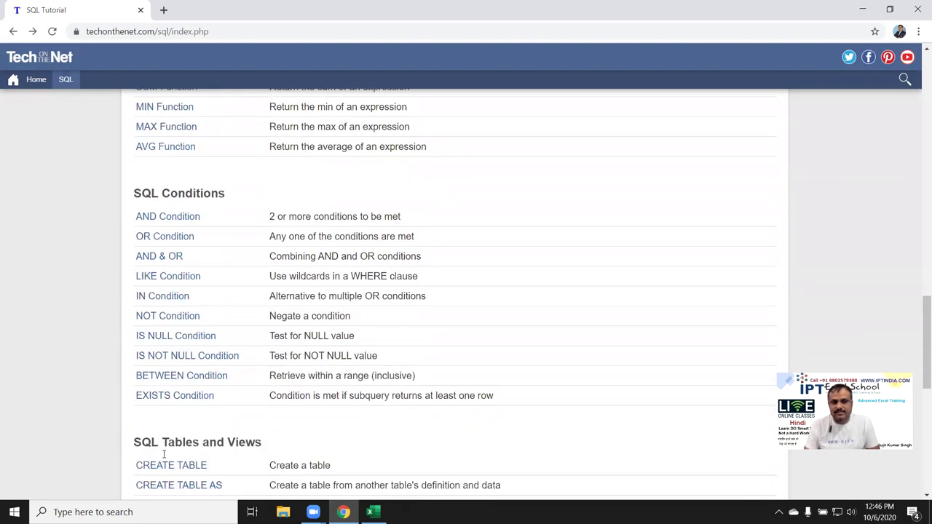
{"action": "scroll", "coordinate": [164, 454], "scroll_direction": "down", "scroll_amount": 1}
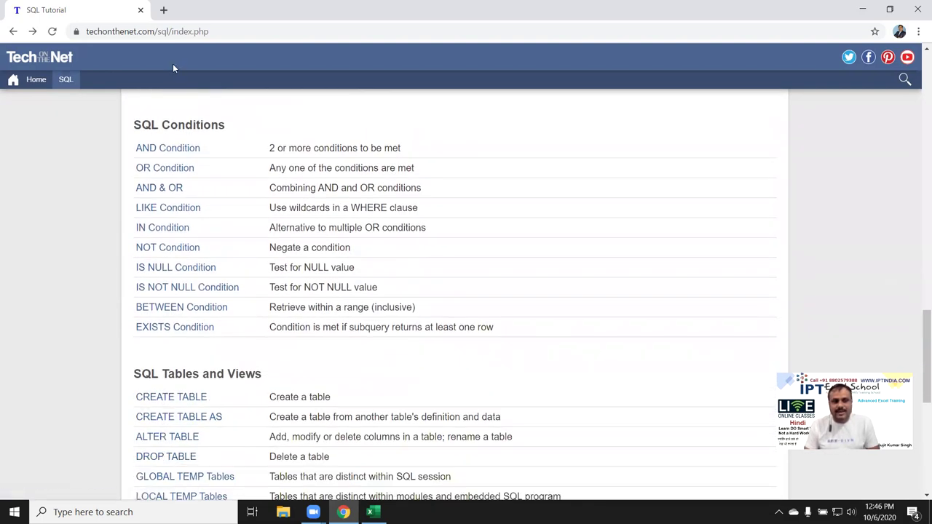
Check the tutorial page's web address, then return to the Excel workbook with a single cell selected
{"action": "left_click", "coordinate": [177, 31]}
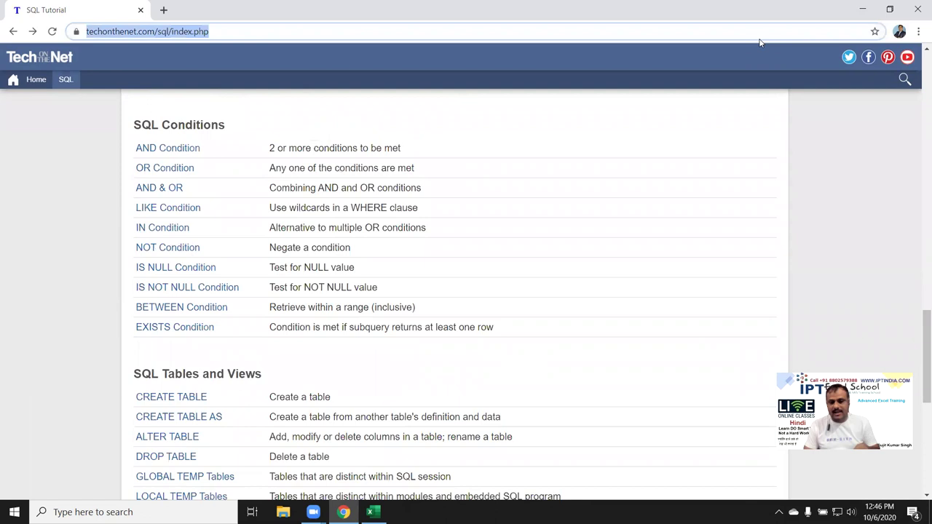
{"action": "key", "text": "End"}
{"action": "key", "text": "Escape"}
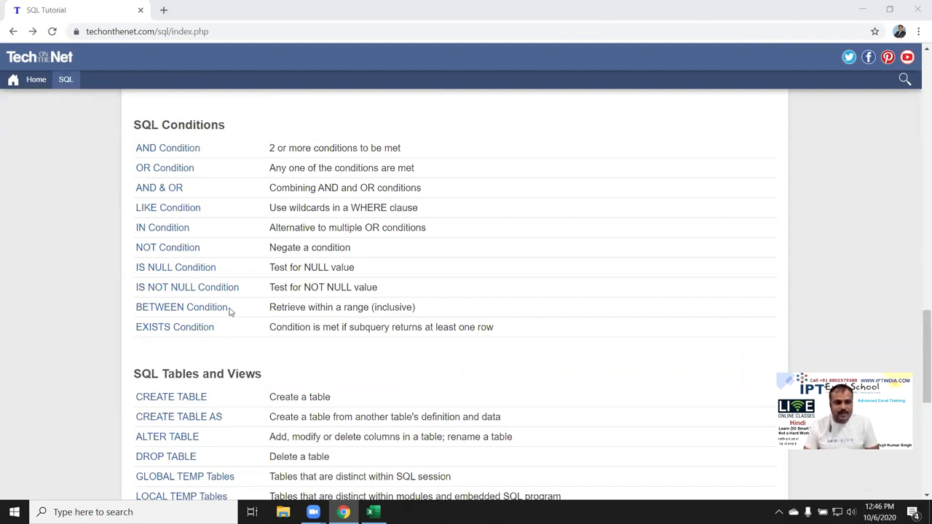
{"action": "scroll", "coordinate": [125, 328], "scroll_direction": "up", "scroll_amount": 1}
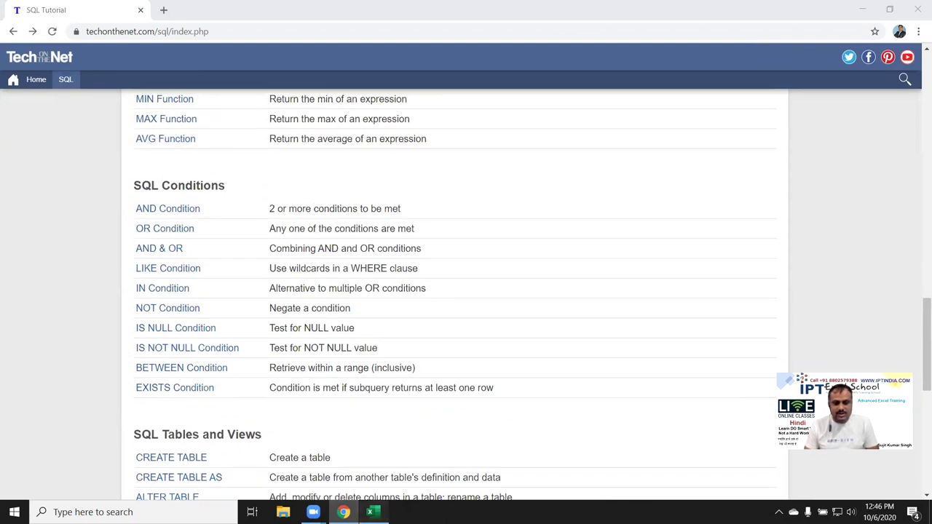
{"action": "key", "text": "alt+Tab"}
{"action": "left_click", "coordinate": [114, 165]}
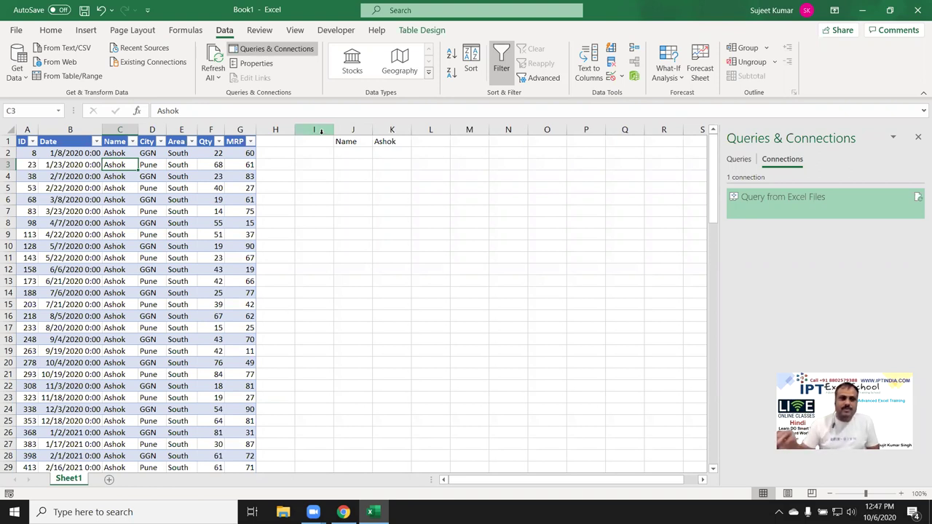
{"action": "left_click_drag", "start_coordinate": [204, 145], "coordinate": [212, 290]}
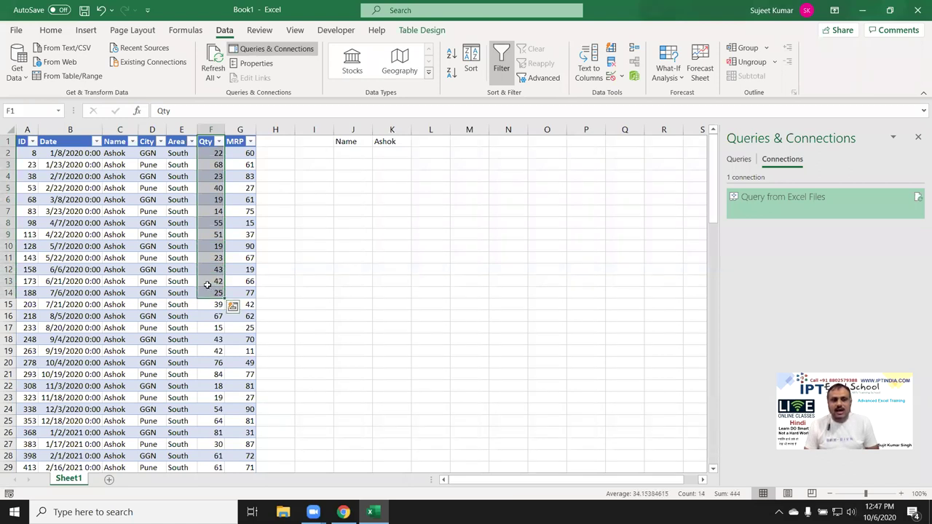
{"action": "left_click", "coordinate": [120, 142]}
{"action": "left_click", "coordinate": [147, 145]}
{"action": "left_click", "coordinate": [169, 151]}
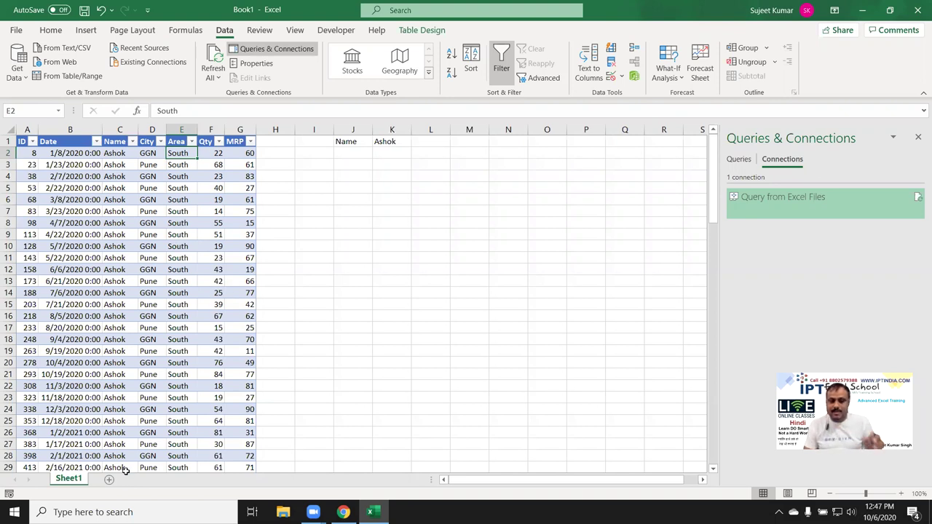
Delete the Query from Excel Files connection from Queries & Connections
{"action": "right_click", "coordinate": [748, 212]}
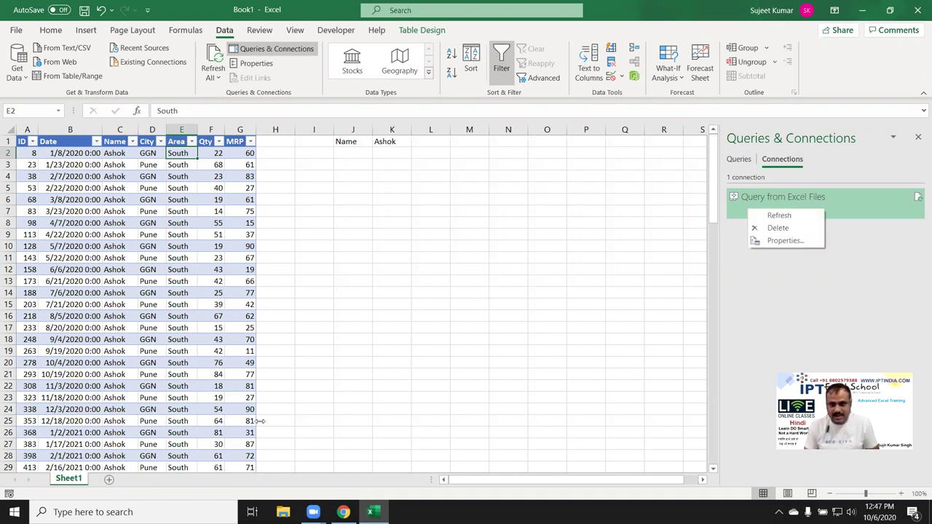
{"action": "left_click", "coordinate": [777, 228]}
{"action": "left_click", "coordinate": [459, 295]}
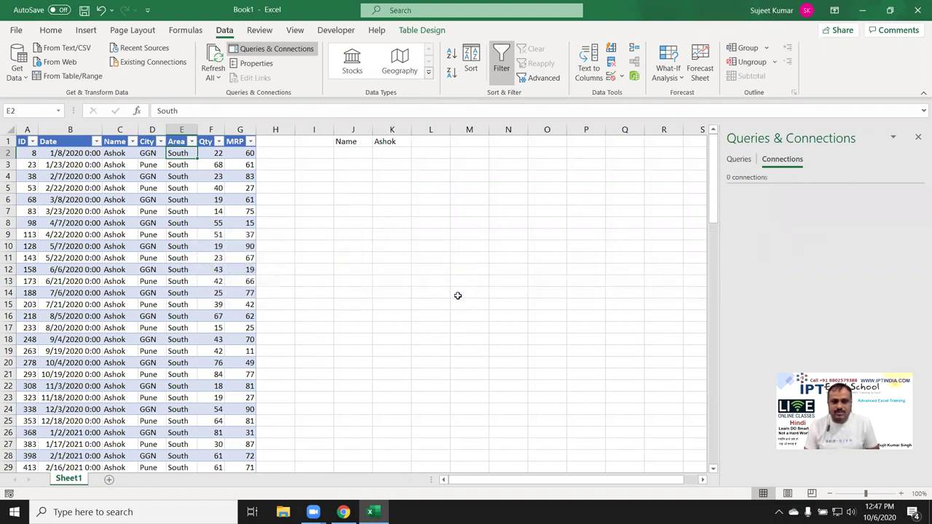
Insert a new blank Sheet2 and delete Sheet1
{"action": "right_click", "coordinate": [70, 479]}
{"action": "left_click", "coordinate": [131, 329]}
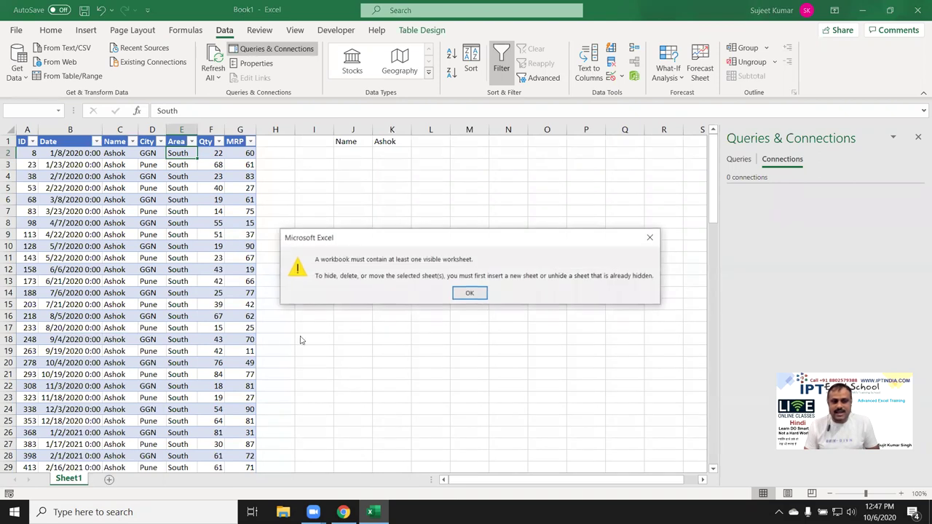
{"action": "left_click", "coordinate": [469, 292]}
{"action": "left_click", "coordinate": [108, 482]}
{"action": "left_click", "coordinate": [82, 482]}
{"action": "right_click", "coordinate": [80, 482]}
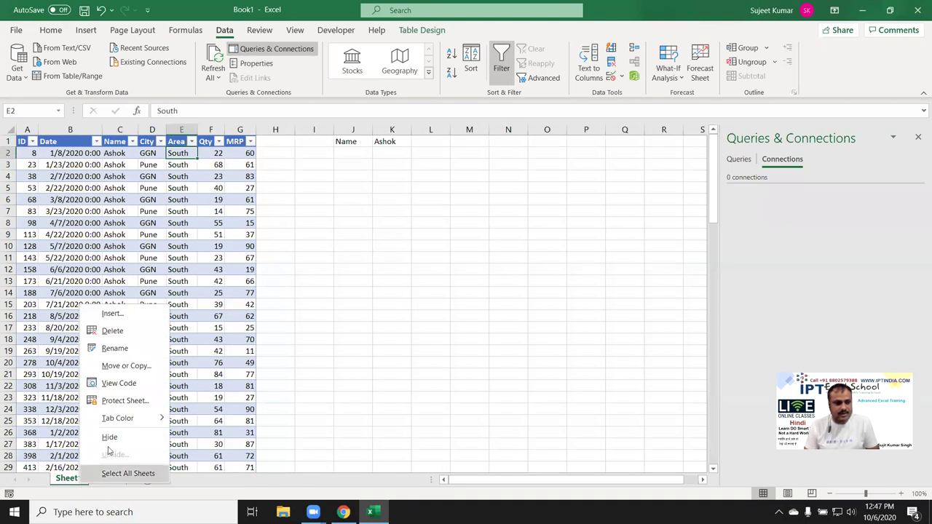
{"action": "left_click", "coordinate": [113, 330]}
{"action": "left_click", "coordinate": [444, 289]}
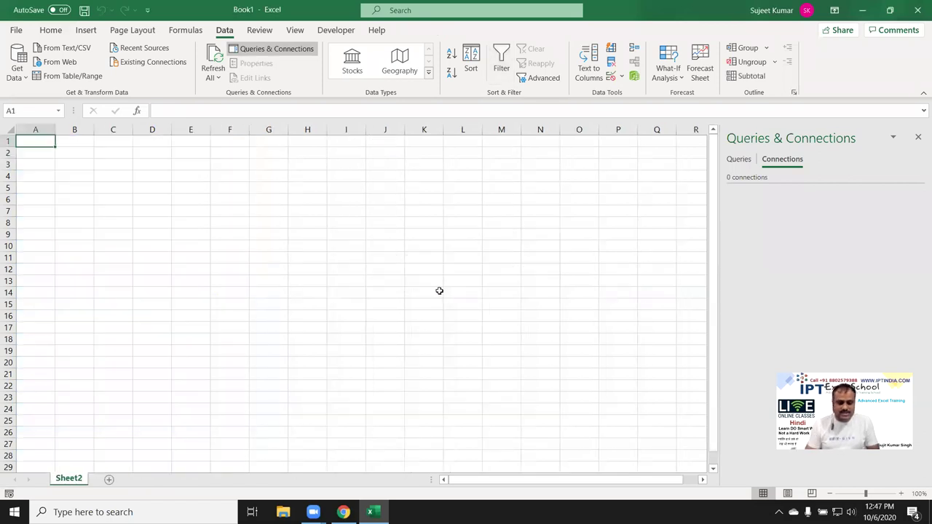
Enter the headers Name and Total Qty in A1:B1
{"action": "type", "text": "Name"}
{"action": "key", "text": "Tab"}
{"action": "type", "text": "T"}
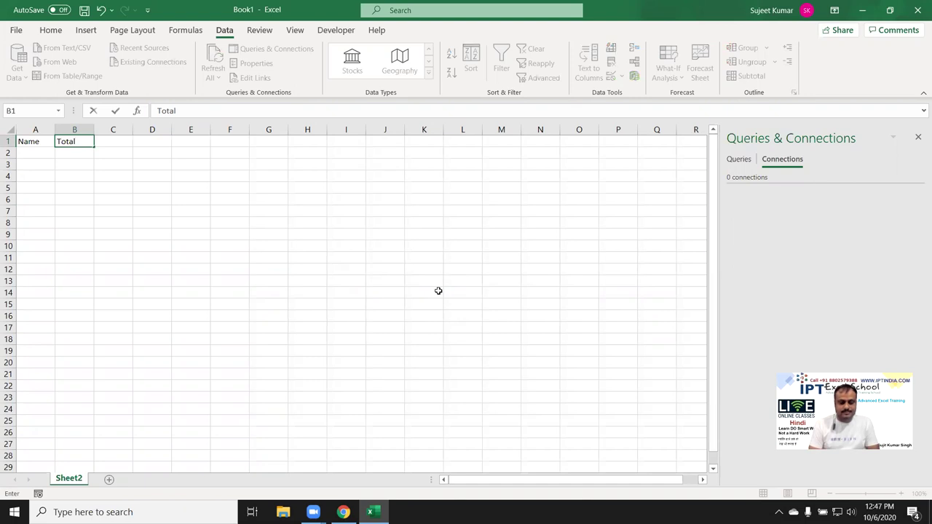
{"action": "type", "text": "Qty"}
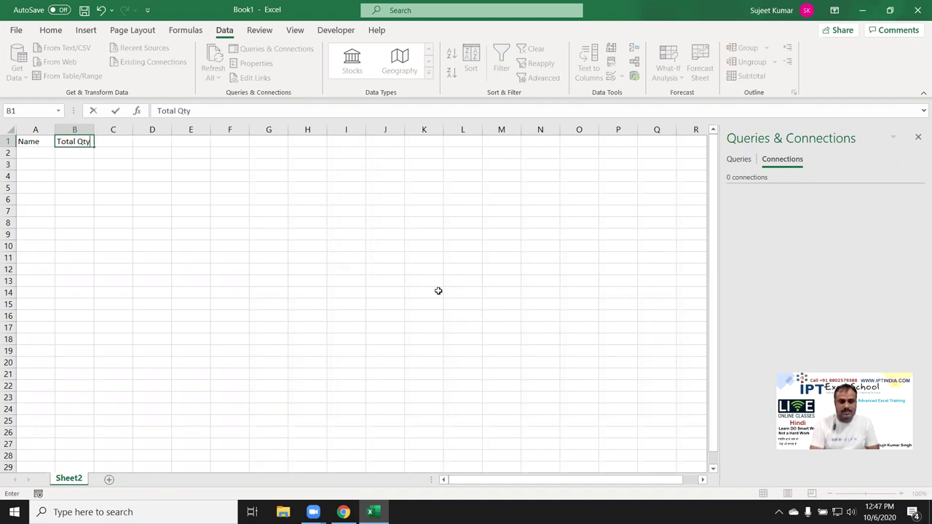
{"action": "key", "text": "Return"}
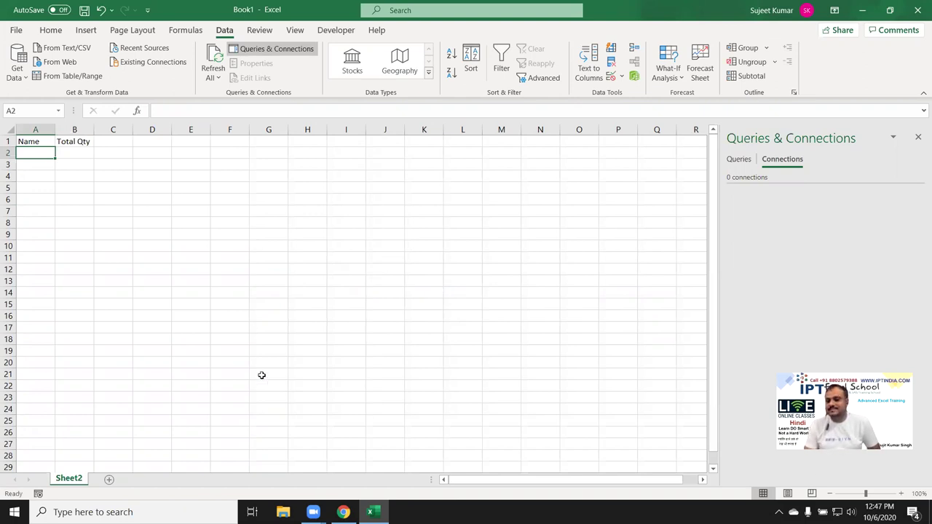
Start a Microsoft Query import using the Excel Files source and the Data.xlsx workbook
{"action": "left_click", "coordinate": [25, 80]}
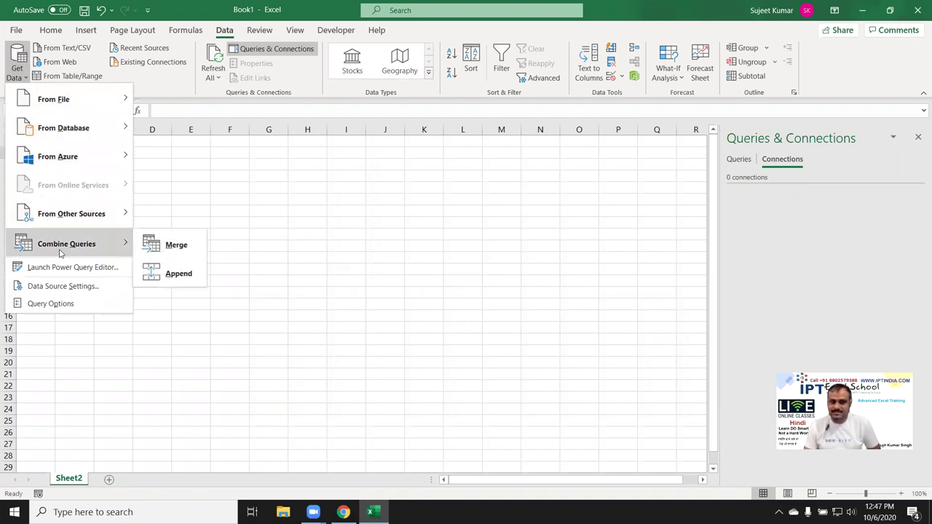
{"action": "mouse_move", "coordinate": [72, 213]}
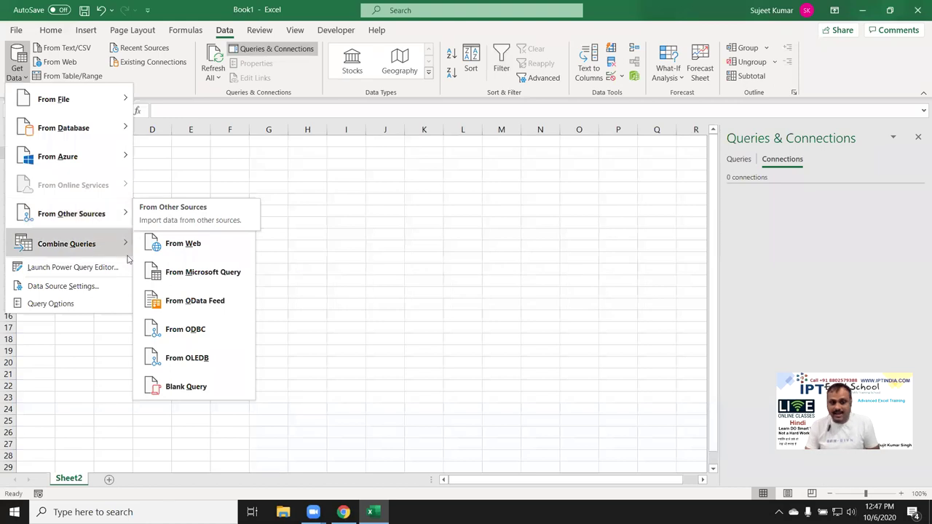
{"action": "left_click", "coordinate": [195, 273]}
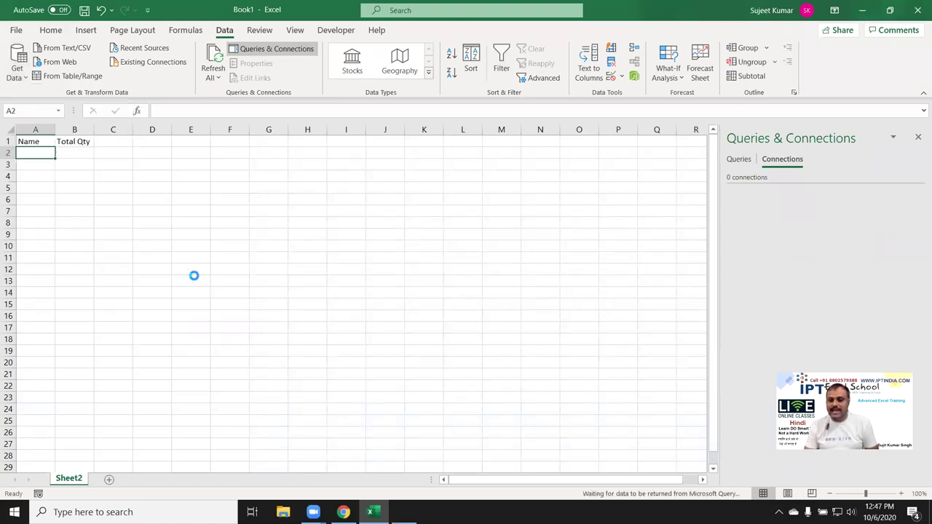
{"action": "left_click", "coordinate": [348, 248]}
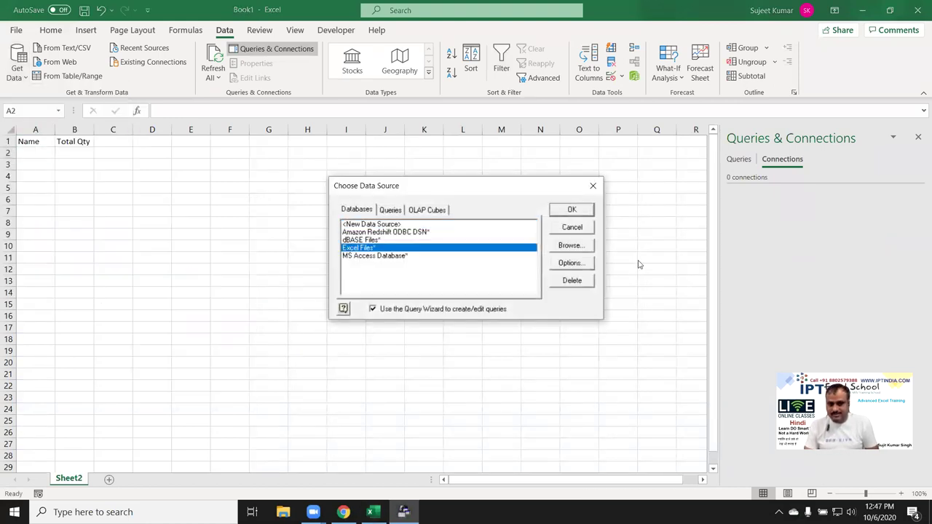
{"action": "left_click", "coordinate": [572, 211]}
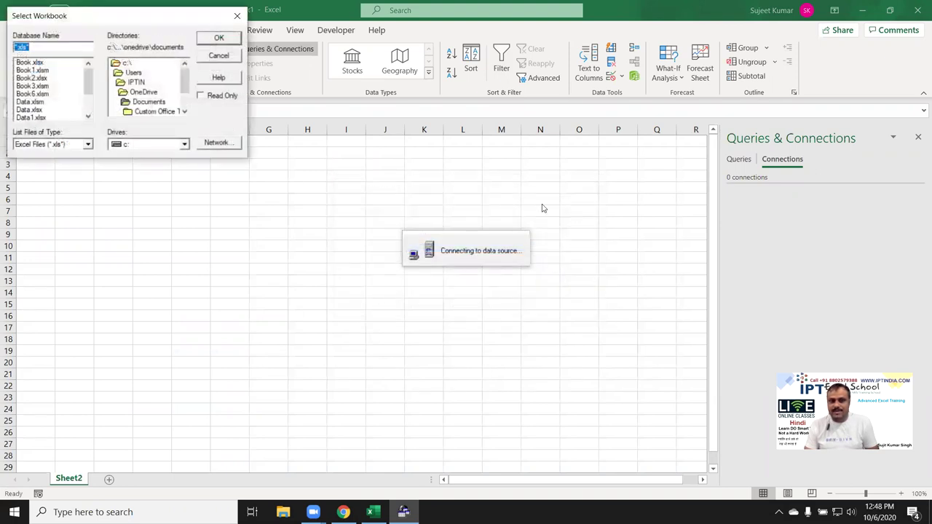
{"action": "left_click", "coordinate": [22, 110]}
{"action": "left_click", "coordinate": [215, 39]}
Query Sheet1$ columns ID through MRP without Rate and Amt, skipping filter and sort, and open it in Microsoft Query
{"action": "left_click", "coordinate": [468, 165]}
{"action": "left_click", "coordinate": [499, 211]}
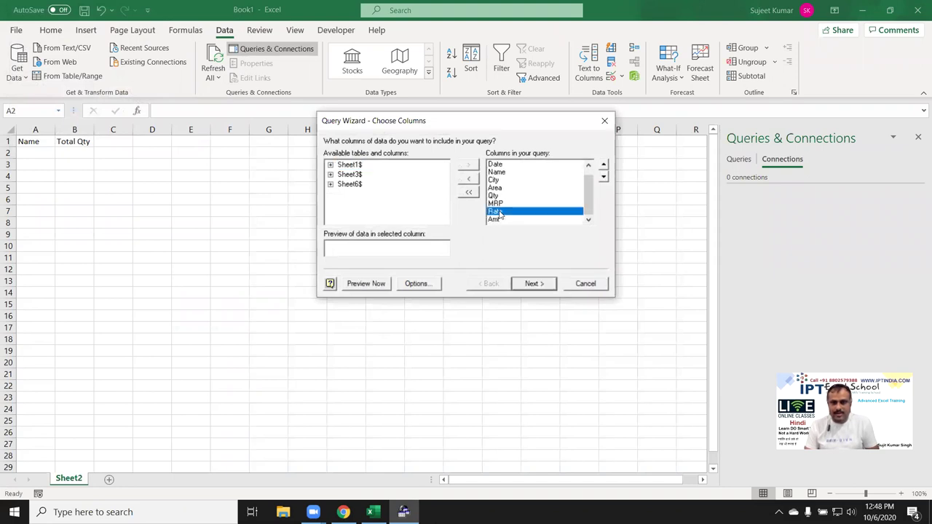
{"action": "left_click", "coordinate": [469, 181]}
{"action": "left_click", "coordinate": [469, 188]}
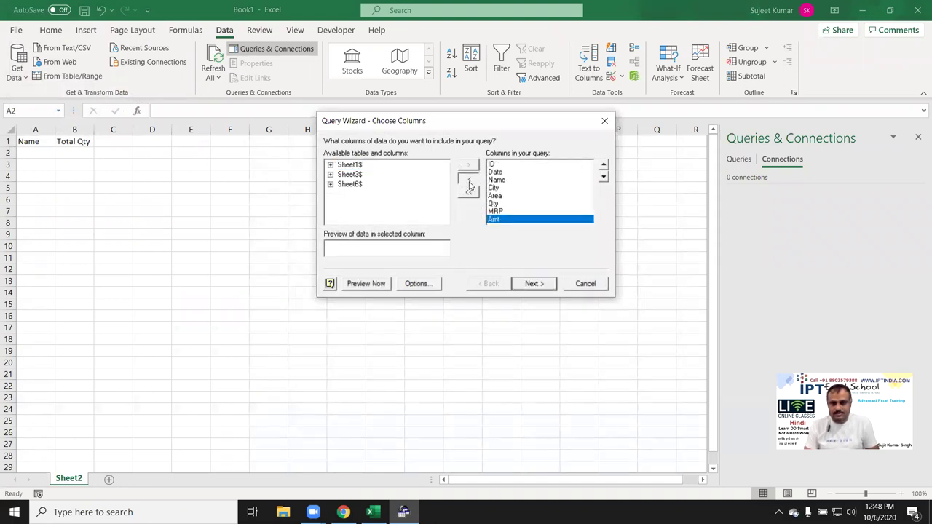
{"action": "left_click", "coordinate": [537, 288]}
{"action": "left_click", "coordinate": [536, 289]}
{"action": "left_click", "coordinate": [532, 286]}
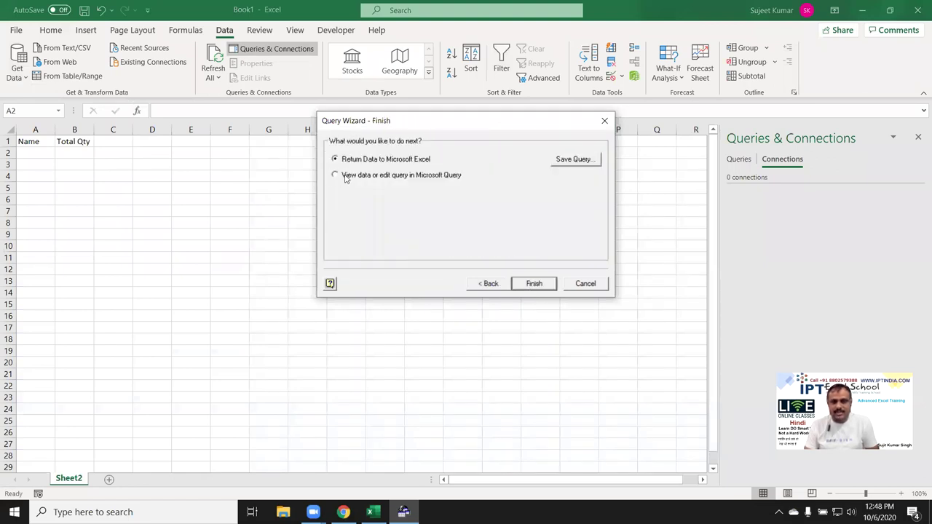
{"action": "left_click", "coordinate": [577, 161]}
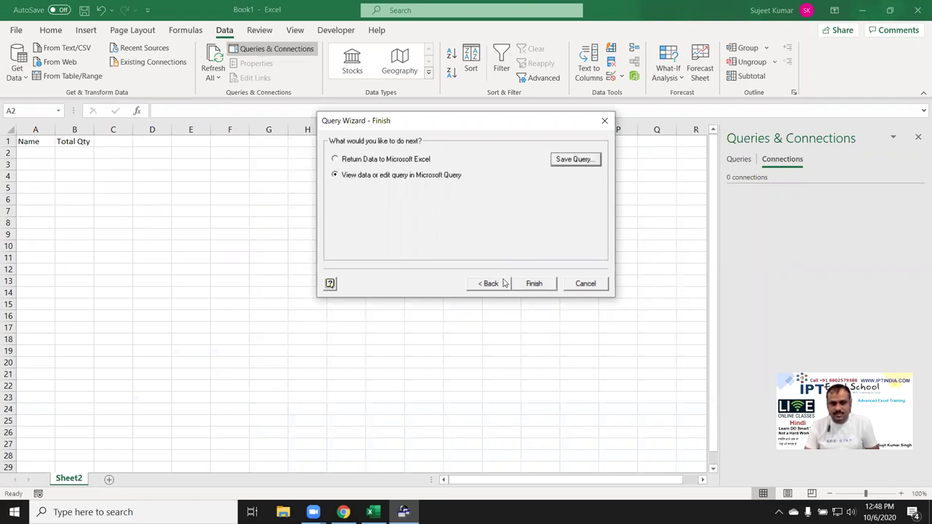
{"action": "left_click", "coordinate": [532, 284]}
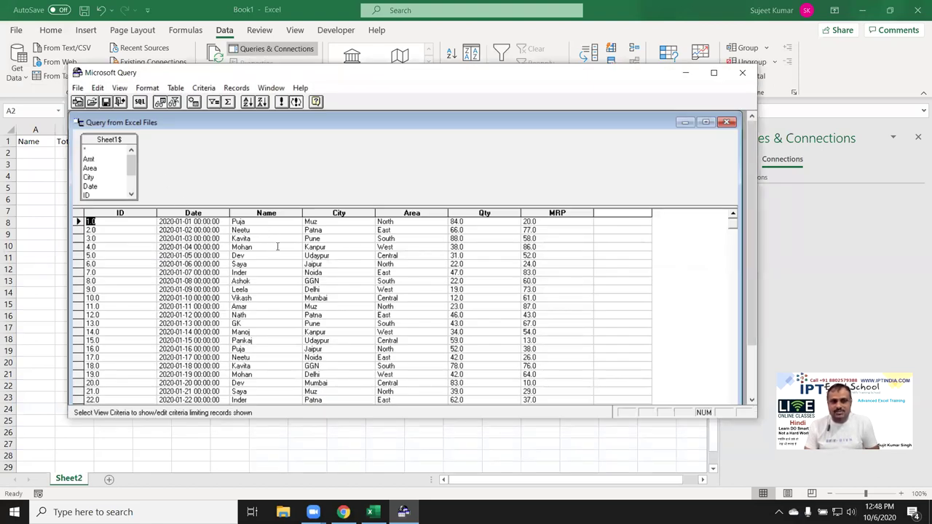
Remove the ID, City and MRP fields from the SQL select list
{"action": "left_click", "coordinate": [140, 102]}
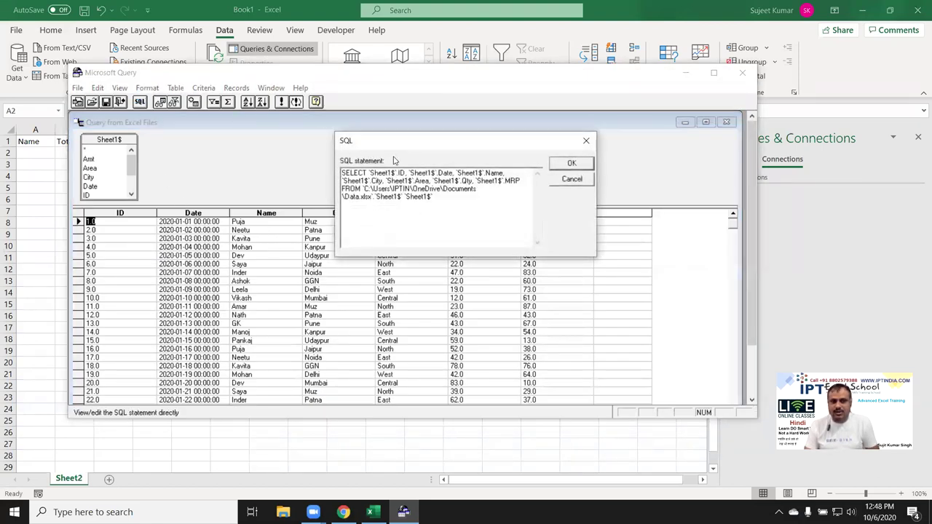
{"action": "left_click_drag", "start_coordinate": [436, 196], "coordinate": [322, 147]}
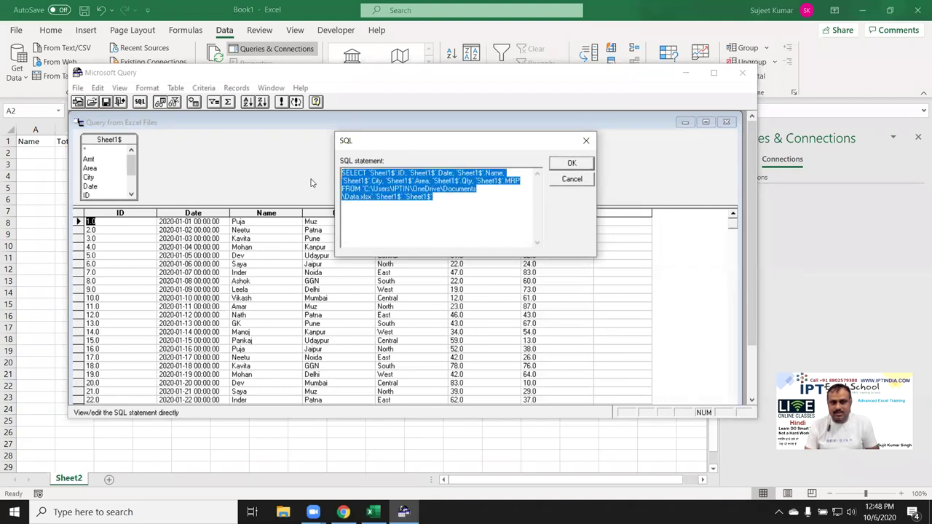
{"action": "left_click", "coordinate": [409, 211]}
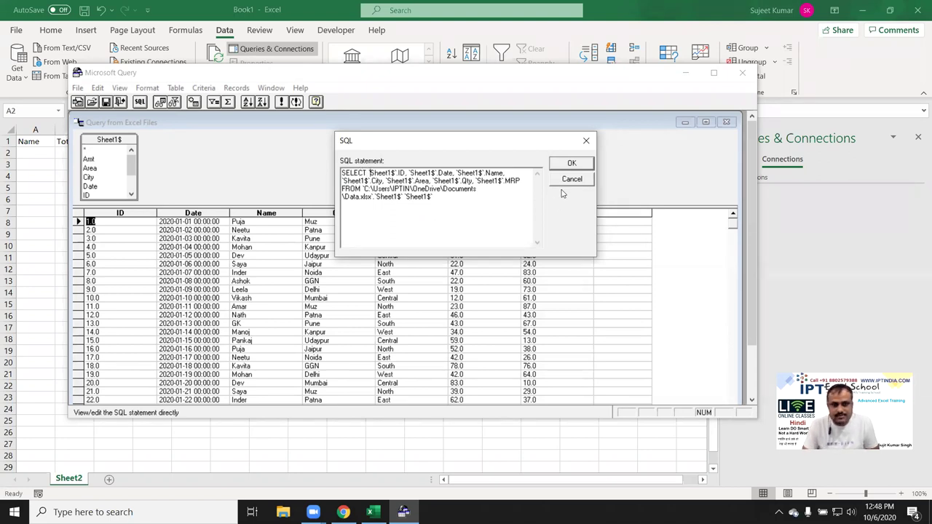
{"action": "key", "text": "Delete"}
{"action": "key", "text": "Delete"}
{"action": "key", "text": "Delete"}
{"action": "key", "text": "Delete"}
{"action": "key", "text": "Delete"}
{"action": "key", "text": "Delete"}
{"action": "key", "text": "Delete"}
{"action": "key", "text": "Delete"}
{"action": "key", "text": "Delete"}
{"action": "key", "text": "Delete"}
{"action": "key", "text": "Delete"}
{"action": "key", "text": "Delete"}
{"action": "key", "text": "Delete"}
{"action": "key", "text": "Delete"}
{"action": "key", "text": "Delete"}
{"action": "key", "text": "Delete"}
{"action": "key", "text": "Delete"}
{"action": "key", "text": "Delete"}
{"action": "key", "text": "Delete"}
{"action": "key", "text": "Delete"}
{"action": "key", "text": "Delete"}
{"action": "key", "text": "Delete"}
{"action": "key", "text": "Delete"}
{"action": "key", "text": "Delete"}
{"action": "key", "text": "Delete"}
{"action": "key", "text": "Delete"}
{"action": "key", "text": "Delete"}
{"action": "key", "text": "Delete"}
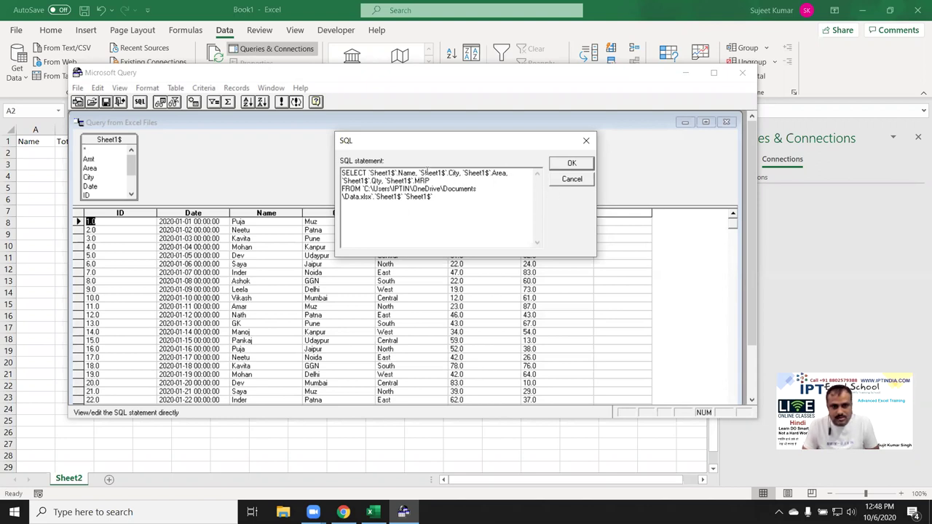
{"action": "key", "text": "Delete"}
{"action": "key", "text": "Delete"}
{"action": "key", "text": "Delete"}
{"action": "key", "text": "Delete"}
{"action": "key", "text": "Delete"}
{"action": "key", "text": "Delete"}
{"action": "key", "text": "Delete"}
{"action": "key", "text": "Delete"}
{"action": "key", "text": "Delete"}
{"action": "key", "text": "Delete"}
{"action": "key", "text": "Delete"}
{"action": "key", "text": "Delete"}
{"action": "key", "text": "Delete"}
{"action": "key", "text": "Delete"}
{"action": "key", "text": "Delete"}
{"action": "key", "text": "Delete"}
{"action": "key", "text": "Delete"}
{"action": "key", "text": "Delete"}
{"action": "key", "text": "Delete"}
{"action": "key", "text": "Delete"}
{"action": "key", "text": "Delete"}
{"action": "key", "text": "Delete"}
{"action": "key", "text": "Delete"}
{"action": "key", "text": "Delete"}
{"action": "key", "text": "Delete"}
{"action": "key", "text": "Delete"}
{"action": "key", "text": "Delete"}
{"action": "key", "text": "Delete"}
{"action": "key", "text": "Delete"}
{"action": "key", "text": "Delete"}
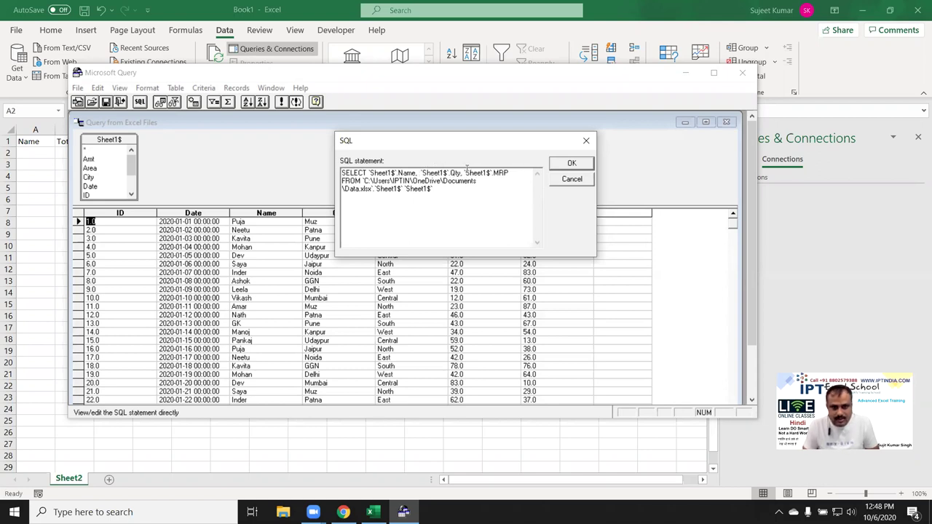
{"action": "key", "text": "Delete"}
{"action": "key", "text": "Delete"}
{"action": "key", "text": "Delete"}
{"action": "key", "text": "Delete"}
{"action": "key", "text": "Delete"}
{"action": "key", "text": "Delete"}
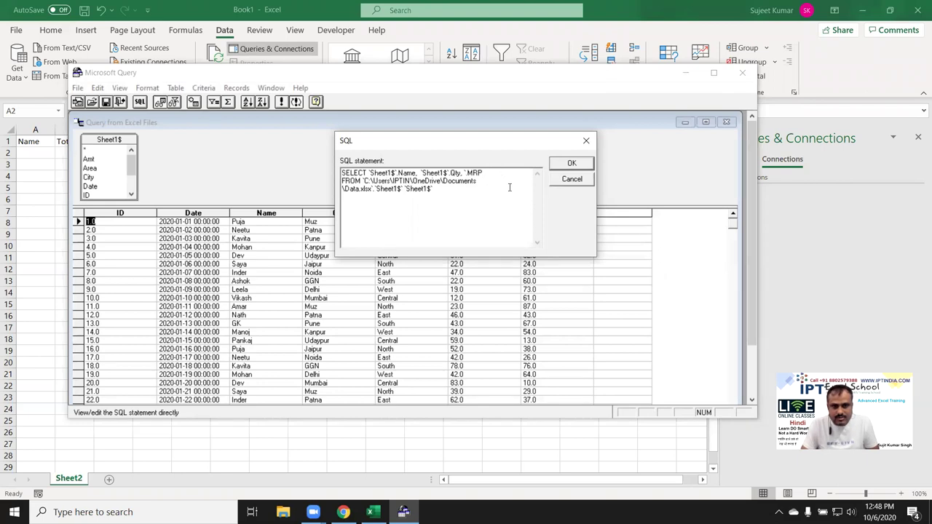
{"action": "key", "text": "BackSpace"}
{"action": "key", "text": "BackSpace"}
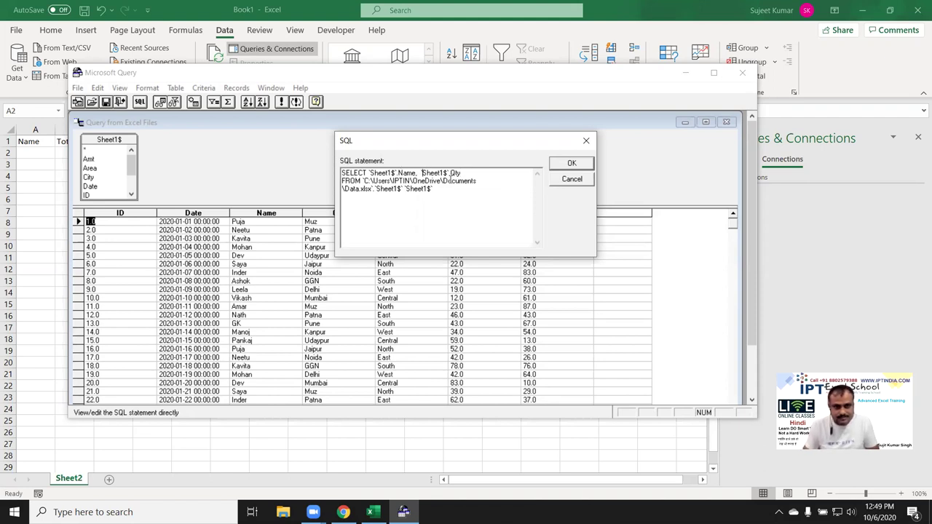
Wrap Qty in sum() with the alias 'Total' in the SQL statement
{"action": "left_click", "coordinate": [421, 173]}
{"action": "type", "text": "sum("}
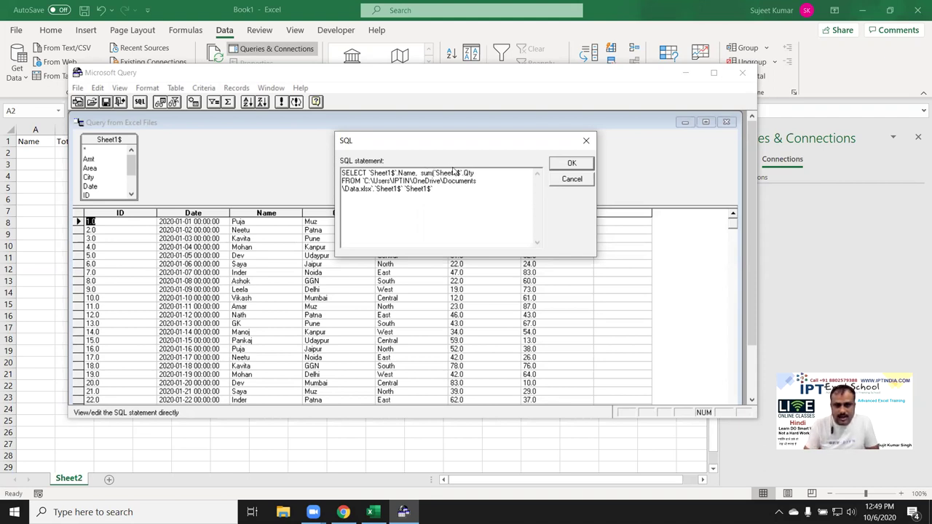
{"action": "left_click", "coordinate": [481, 172]}
{"action": "type", "text": ") as "}
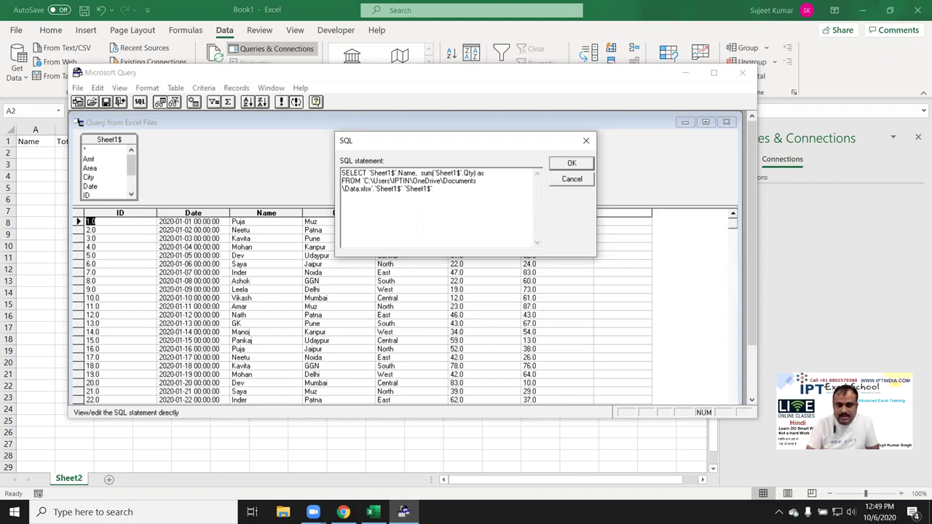
{"action": "type", "text": "'Total"}
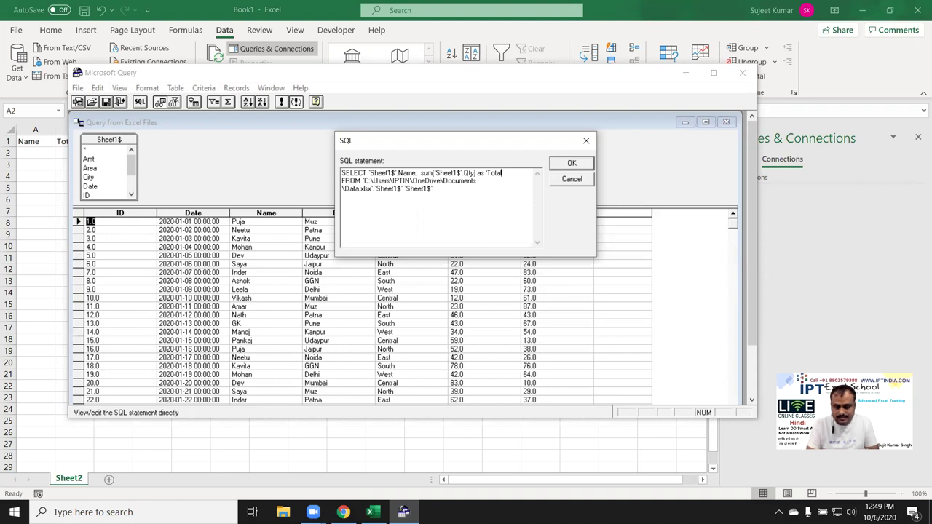
{"action": "left_click", "coordinate": [450, 192]}
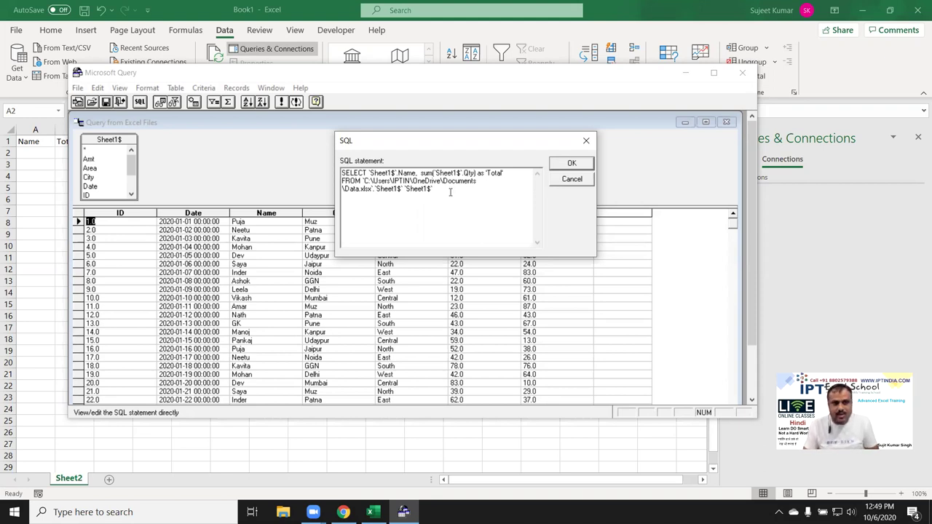
{"action": "key", "text": "alt+Tab"}
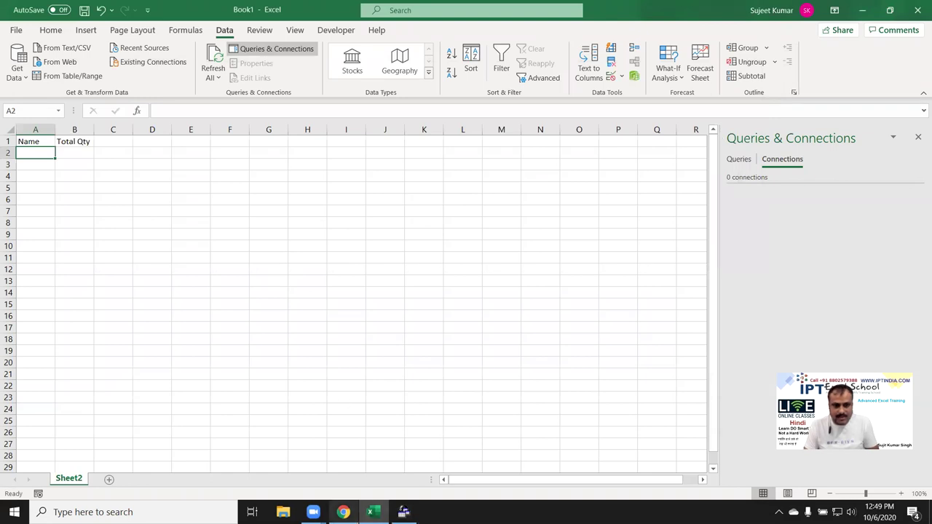
{"action": "key", "text": "alt+Tab"}
Open TechOnTheNet's SQL SUM Function page and mark GROUP BY in its syntax
{"action": "scroll", "coordinate": [235, 322], "scroll_direction": "up", "scroll_amount": 2}
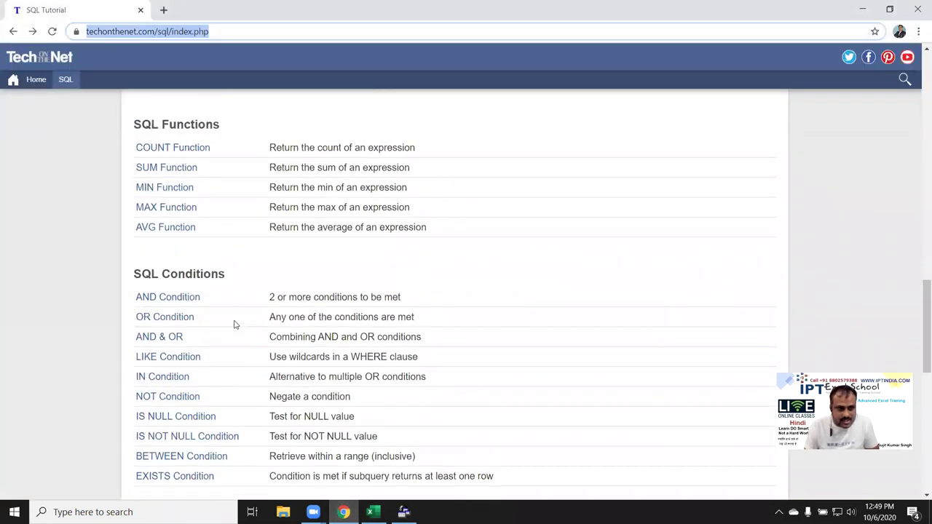
{"action": "left_click", "coordinate": [151, 209]}
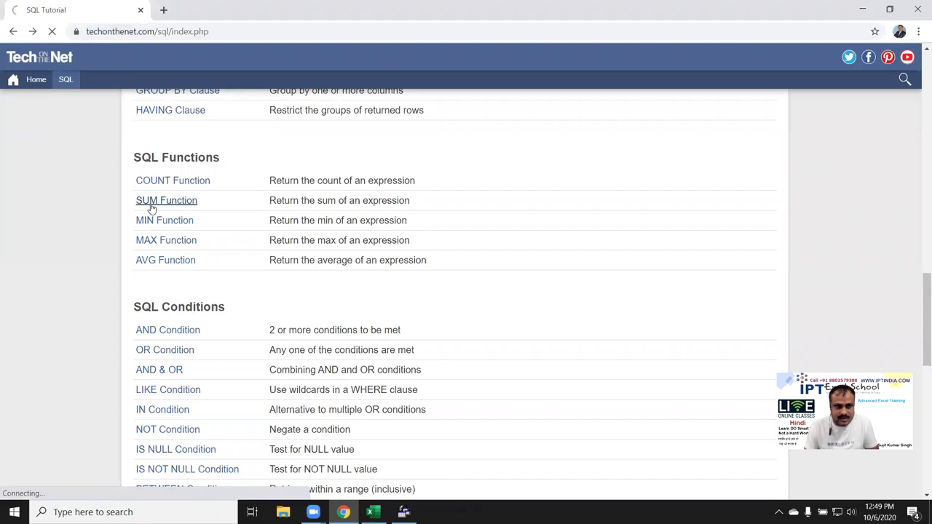
{"action": "scroll", "coordinate": [235, 295], "scroll_direction": "down", "scroll_amount": 2}
{"action": "scroll", "coordinate": [189, 288], "scroll_direction": "down", "scroll_amount": 1}
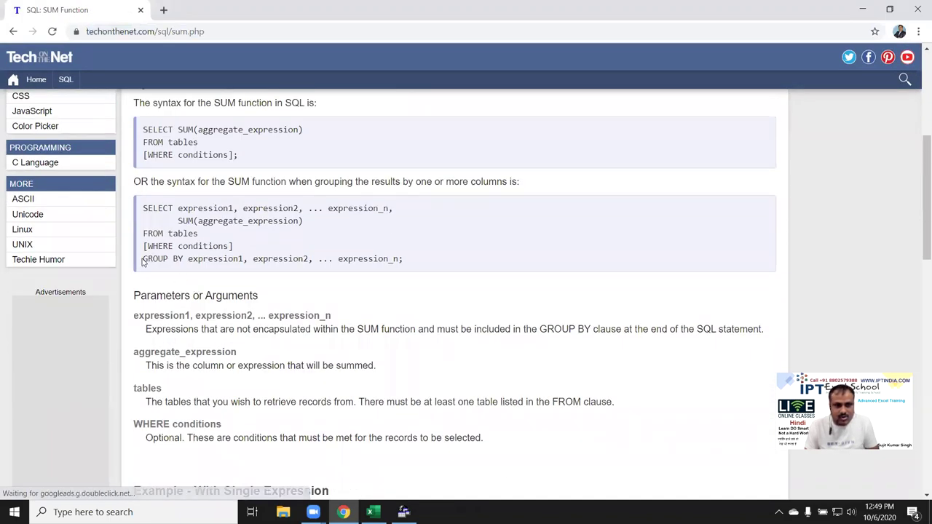
{"action": "left_click_drag", "start_coordinate": [143, 259], "coordinate": [187, 261]}
{"action": "key", "text": "ctrl+c"}
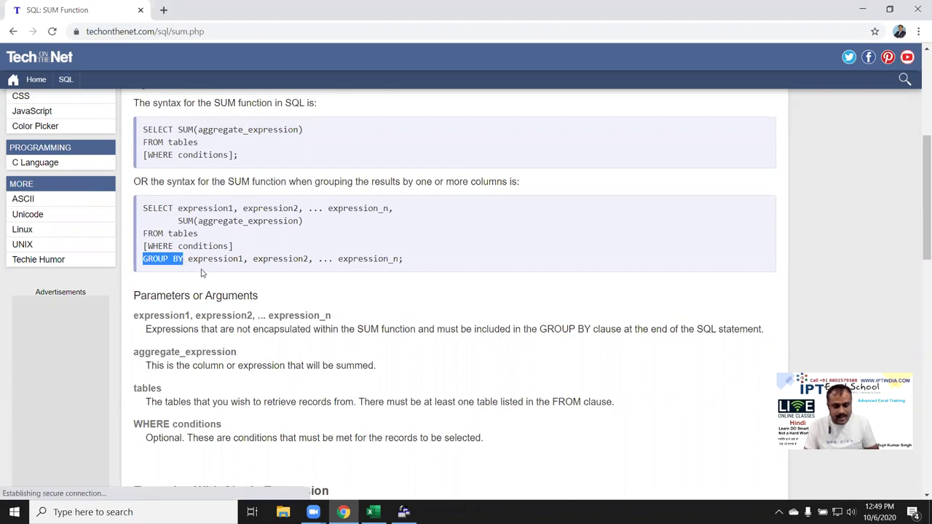
{"action": "key", "text": "alt+Tab"}
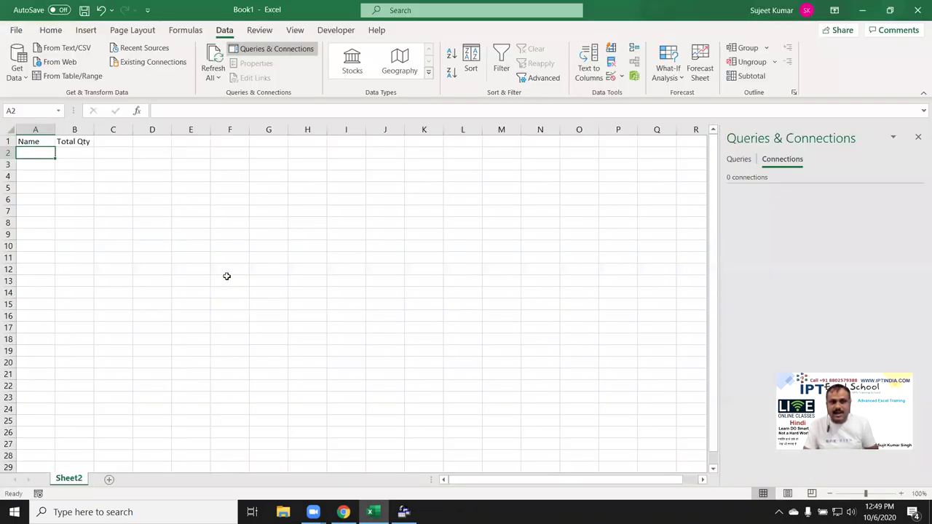
{"action": "key", "text": "alt+Tab"}
{"action": "key", "text": "alt+Tab"}
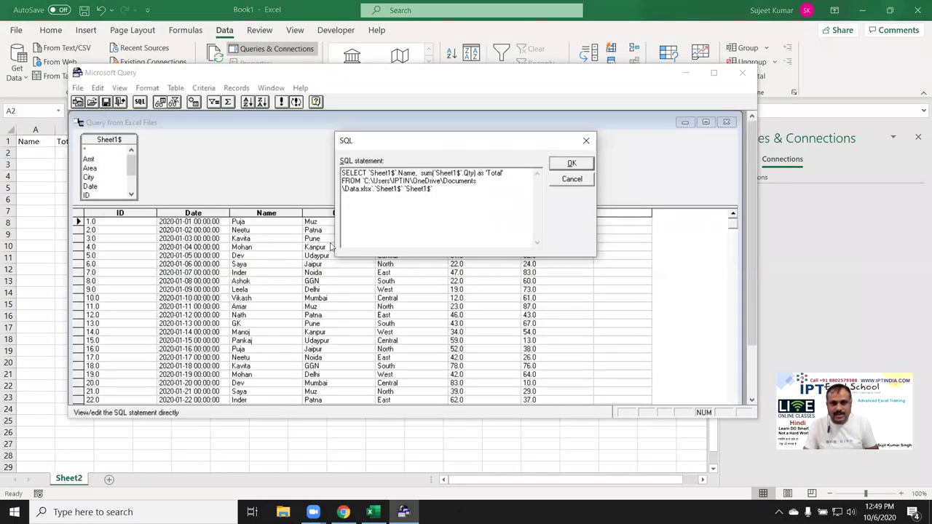
Add a GROUP BY `Sheet1$`.Name line after the FROM clause and run the query
{"action": "left_click", "coordinate": [371, 204]}
{"action": "key", "text": "Return"}
{"action": "key", "text": "ctrl+v"}
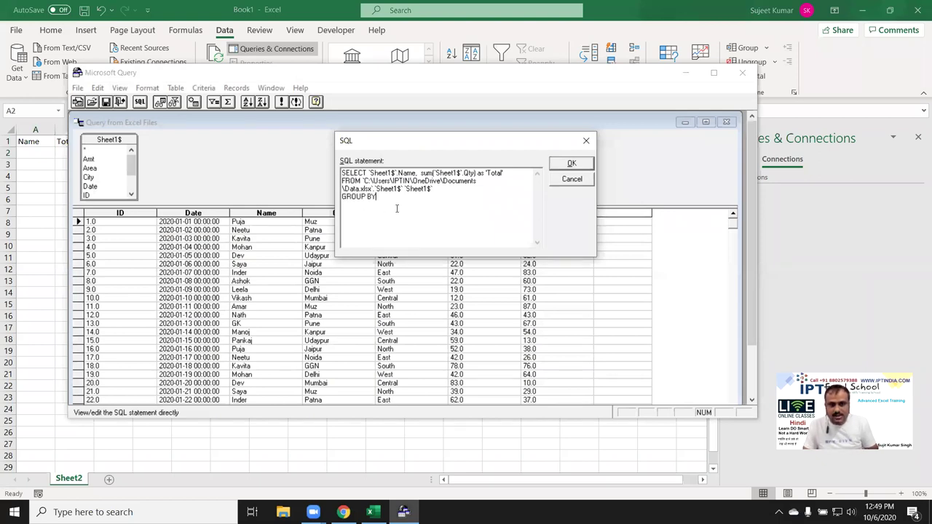
{"action": "left_click_drag", "start_coordinate": [368, 172], "coordinate": [414, 173]}
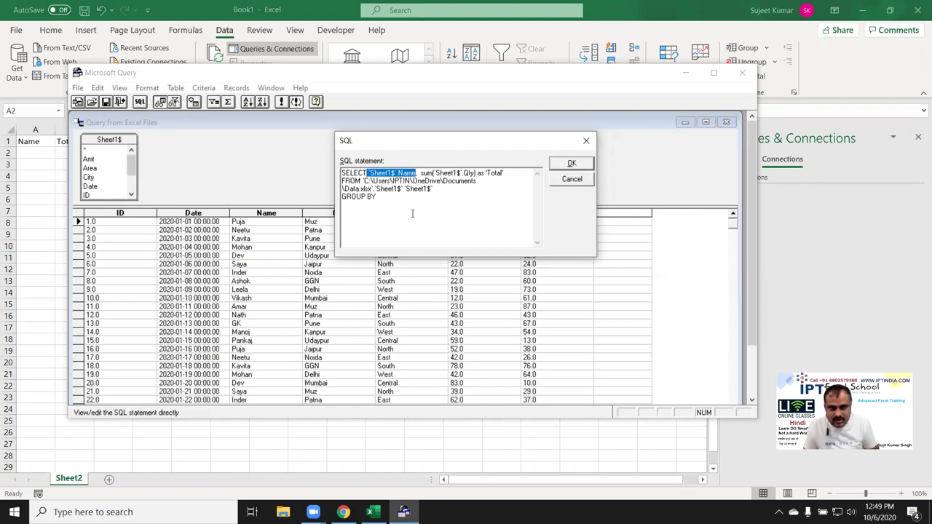
{"action": "left_click", "coordinate": [393, 202]}
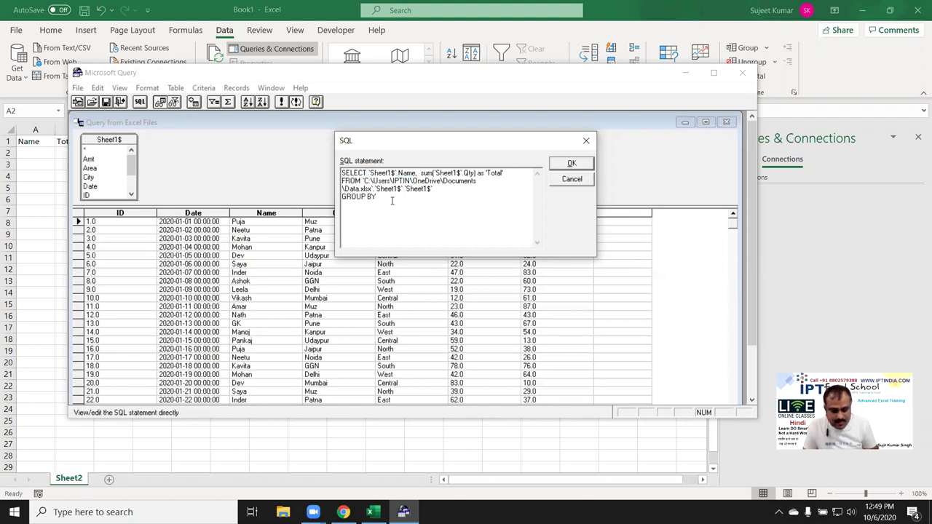
{"action": "type", "text": "`Sheet1$`.Name"}
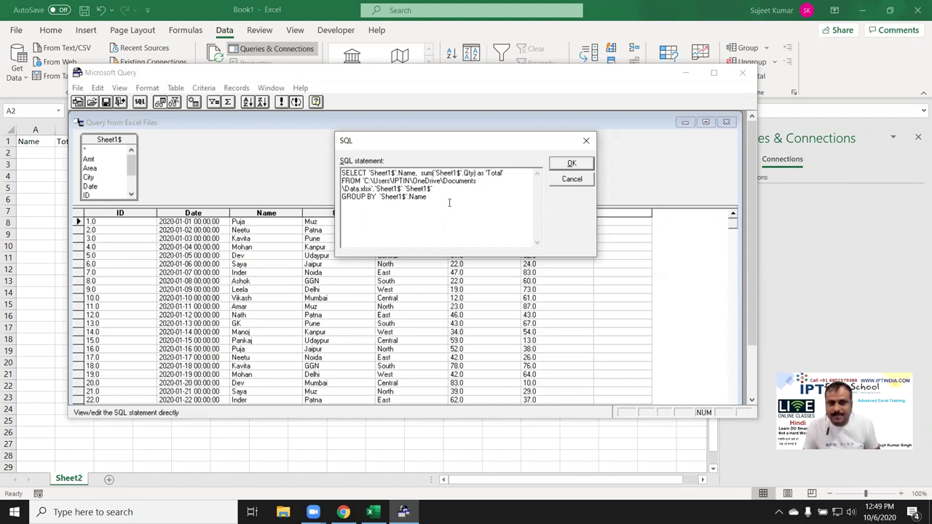
{"action": "left_click", "coordinate": [572, 163]}
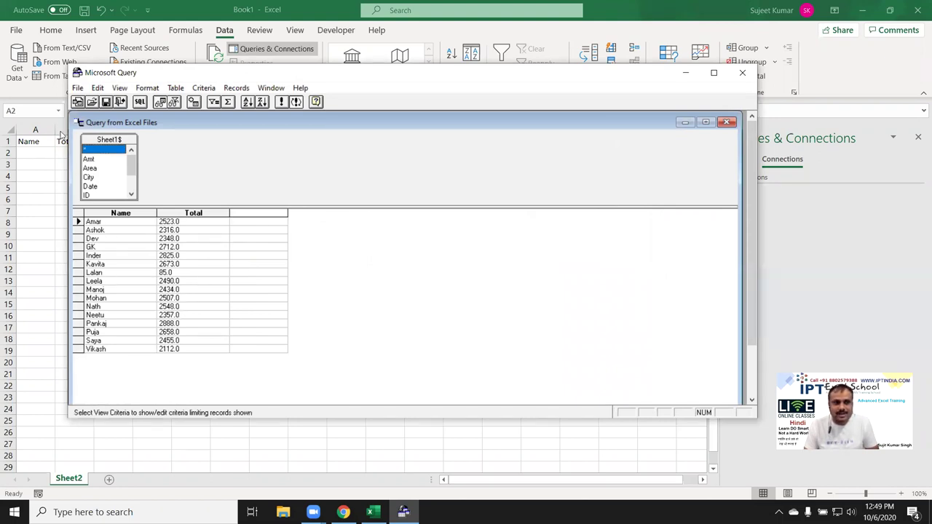
Return the grouped totals to Excel at $A$2, then delete the old header row 1
{"action": "left_click", "coordinate": [77, 87]}
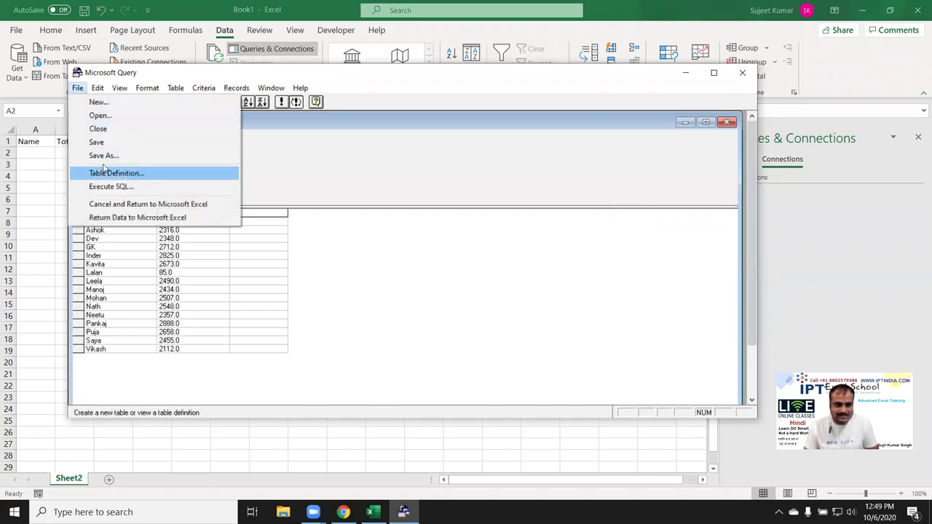
{"action": "left_click", "coordinate": [98, 128]}
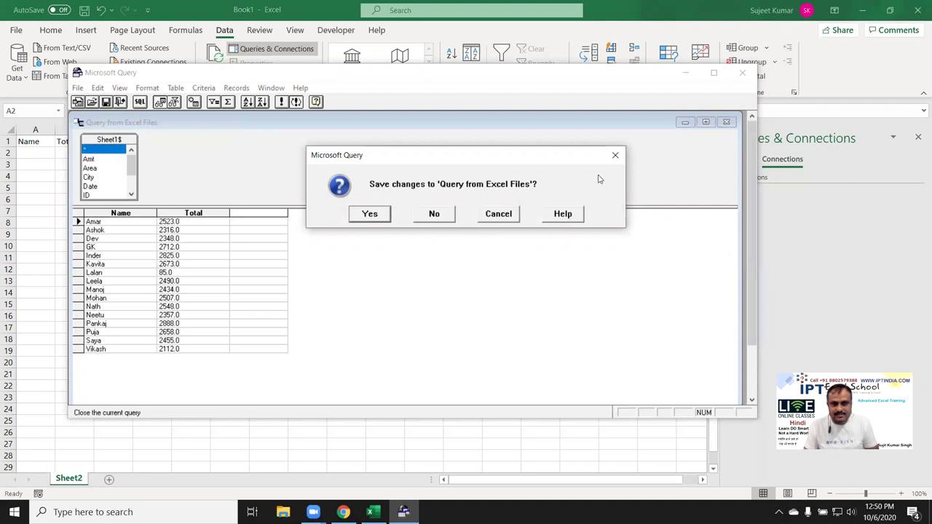
{"action": "left_click", "coordinate": [615, 155]}
{"action": "left_click", "coordinate": [77, 88]}
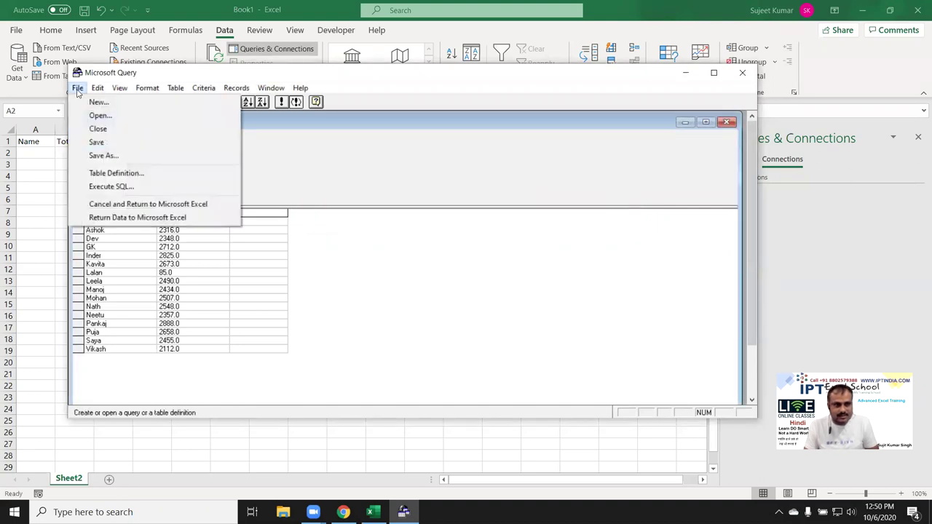
{"action": "left_click", "coordinate": [105, 217]}
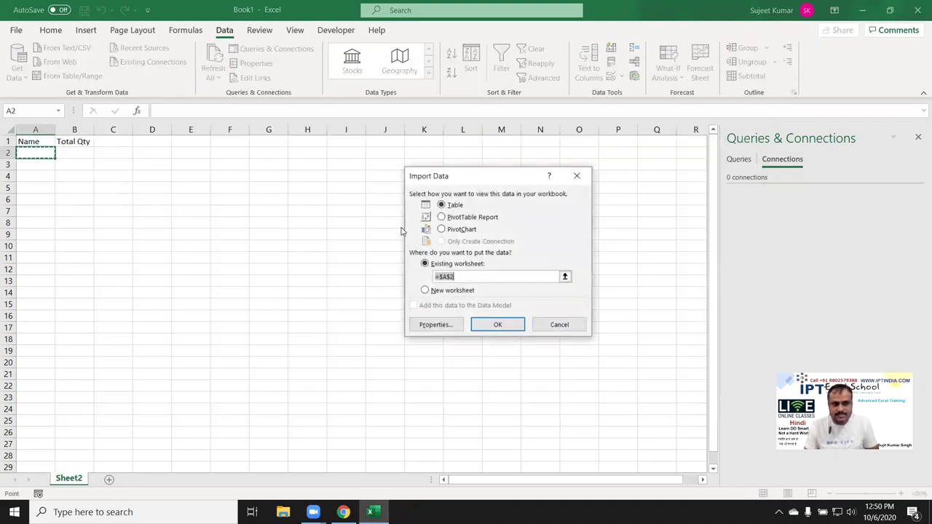
{"action": "left_click", "coordinate": [501, 324]}
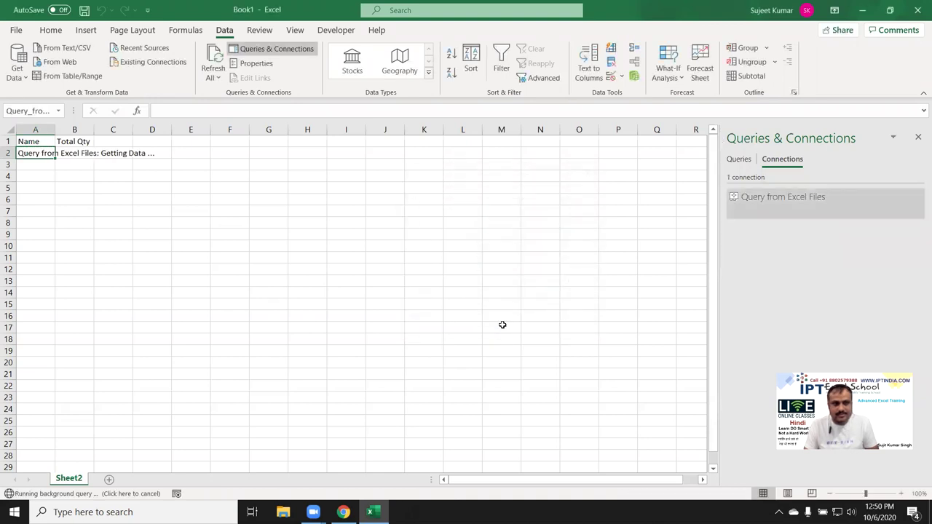
{"action": "left_click", "coordinate": [9, 141]}
{"action": "key", "text": "ctrl+minus"}
Review the imported totals, such as Vikash's 2112 and Leela's 2490, then bring Chrome's SQL tutorial forward
{"action": "left_click", "coordinate": [67, 187]}
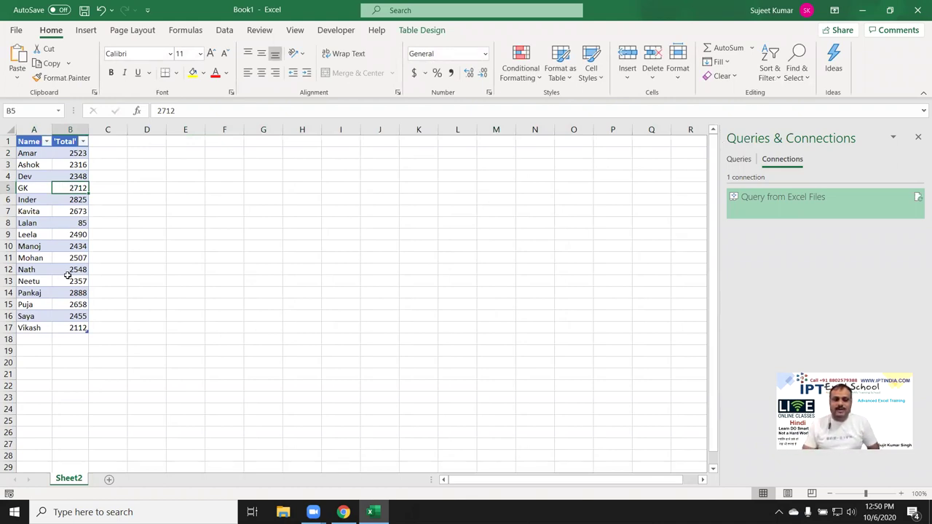
{"action": "double_click", "coordinate": [80, 328]}
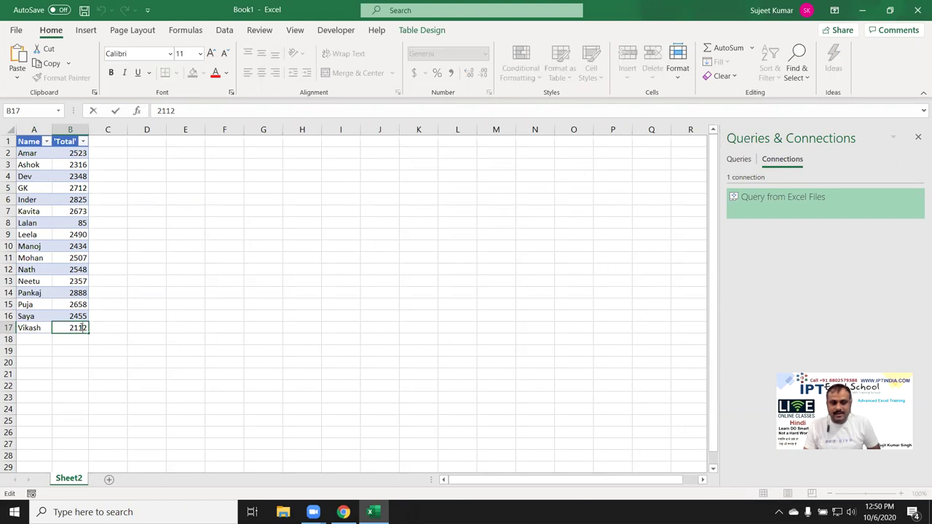
{"action": "left_click", "coordinate": [171, 309]}
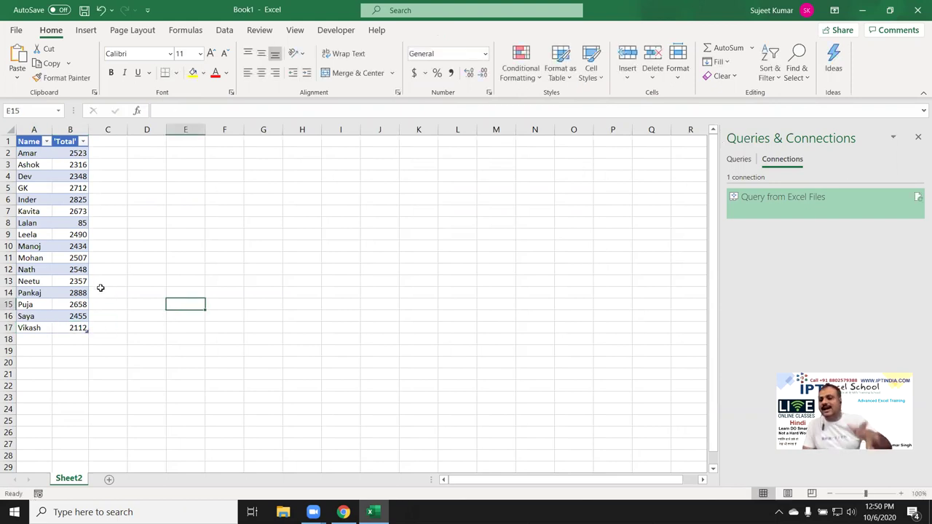
{"action": "double_click", "coordinate": [83, 327]}
{"action": "double_click", "coordinate": [84, 327]}
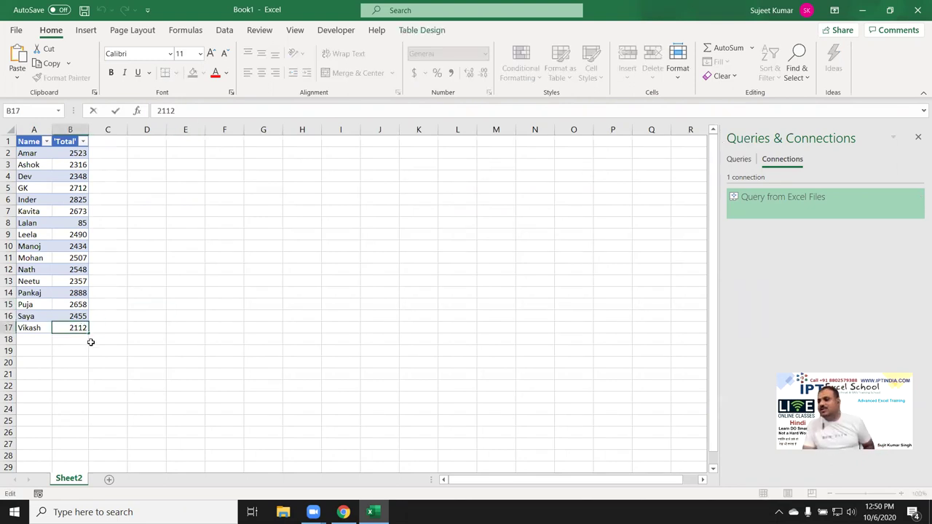
{"action": "left_click", "coordinate": [43, 259]}
{"action": "left_click", "coordinate": [82, 247]}
{"action": "left_click", "coordinate": [82, 237]}
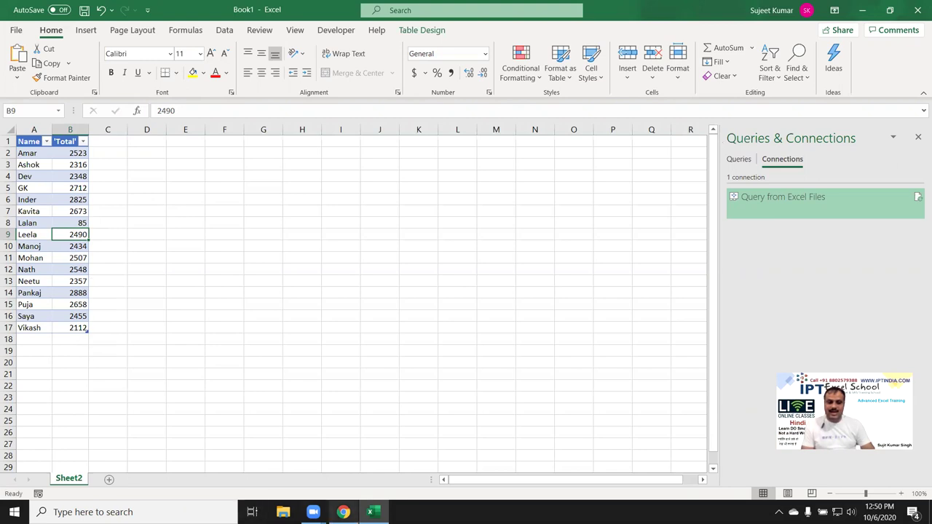
{"action": "left_click", "coordinate": [343, 454]}
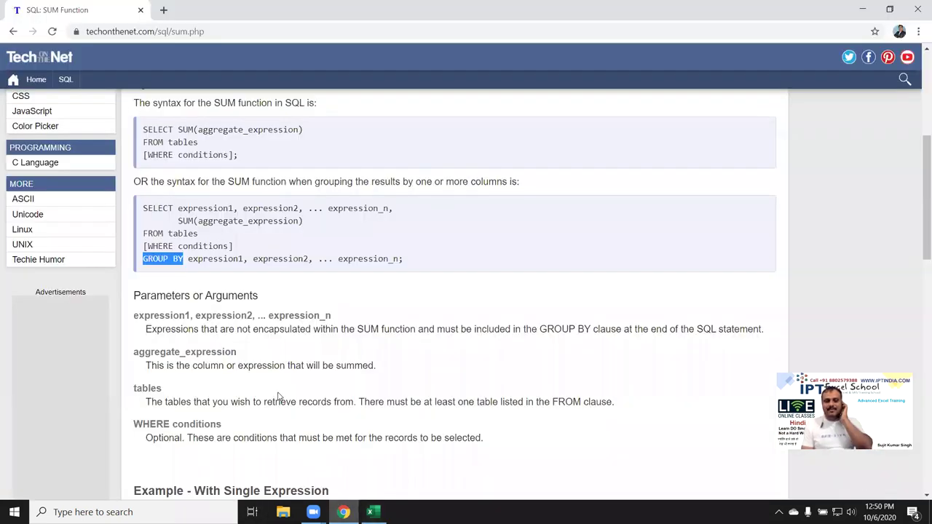
Go back to Chrome's SQL Tutorial index, then add a new Sheet3 in Excel
{"action": "left_click", "coordinate": [11, 32]}
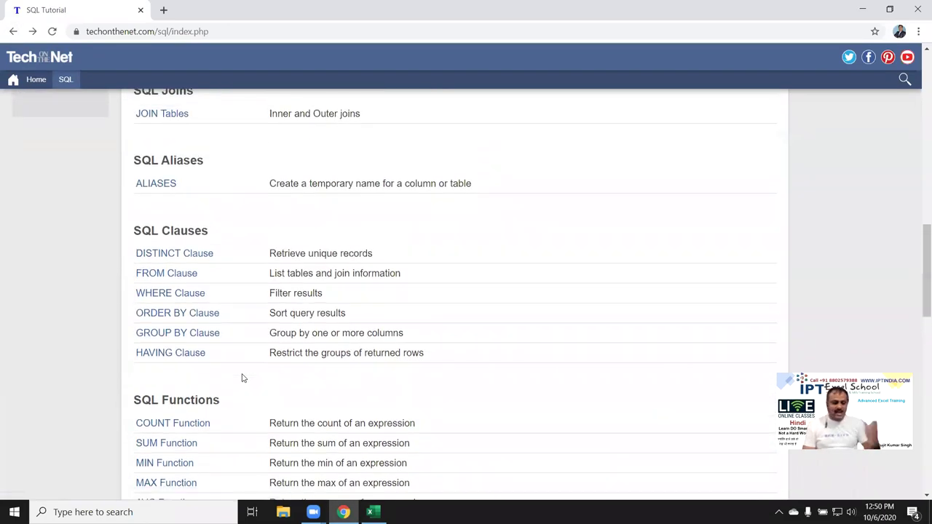
{"action": "key", "text": "alt+Tab"}
{"action": "left_click", "coordinate": [105, 479]}
Delete Sheet2 along with its query table
{"action": "left_click", "coordinate": [69, 478]}
{"action": "right_click", "coordinate": [86, 478]}
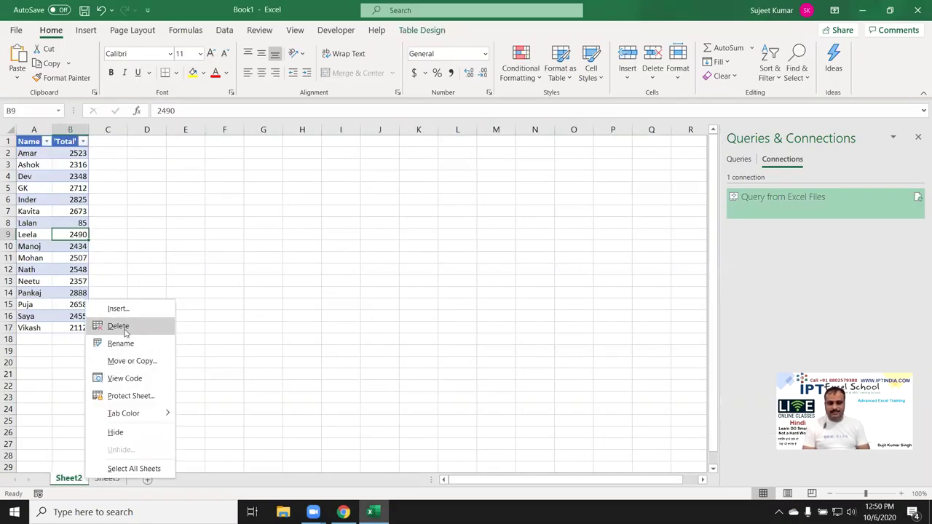
{"action": "left_click", "coordinate": [118, 326]}
{"action": "left_click", "coordinate": [443, 290]}
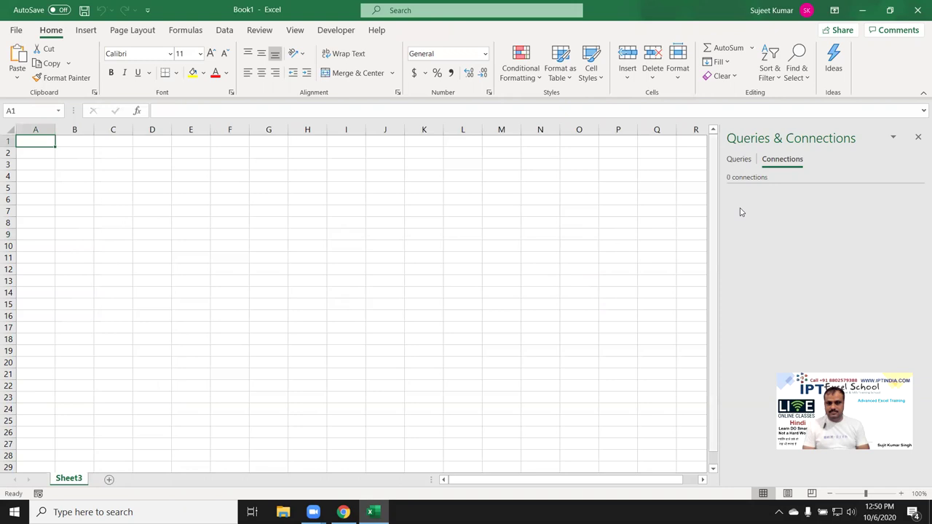
Add a blank Sheet4, return to Sheet3, and show Get Data's From Other Sources options
{"action": "left_click", "coordinate": [109, 479]}
{"action": "left_click", "coordinate": [69, 478]}
{"action": "left_click", "coordinate": [107, 478]}
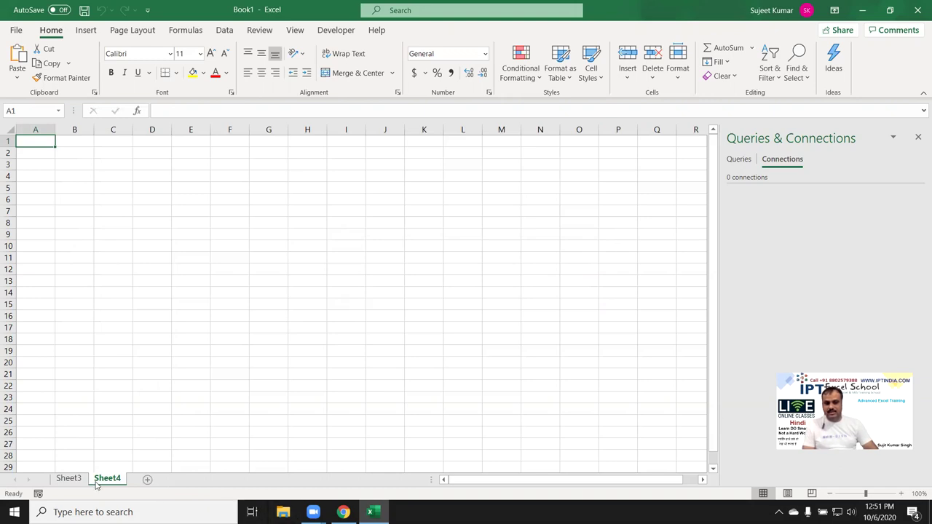
{"action": "left_click", "coordinate": [69, 478]}
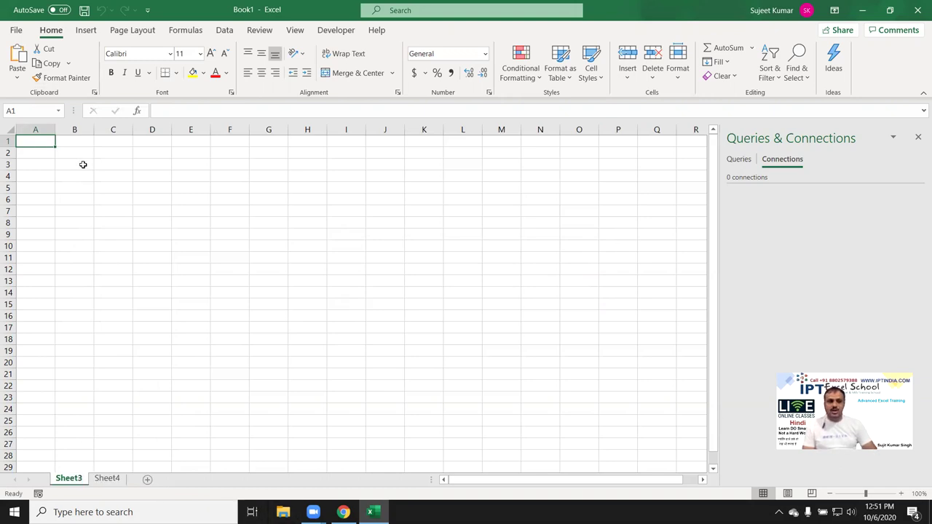
{"action": "left_click", "coordinate": [224, 30]}
{"action": "left_click", "coordinate": [16, 79]}
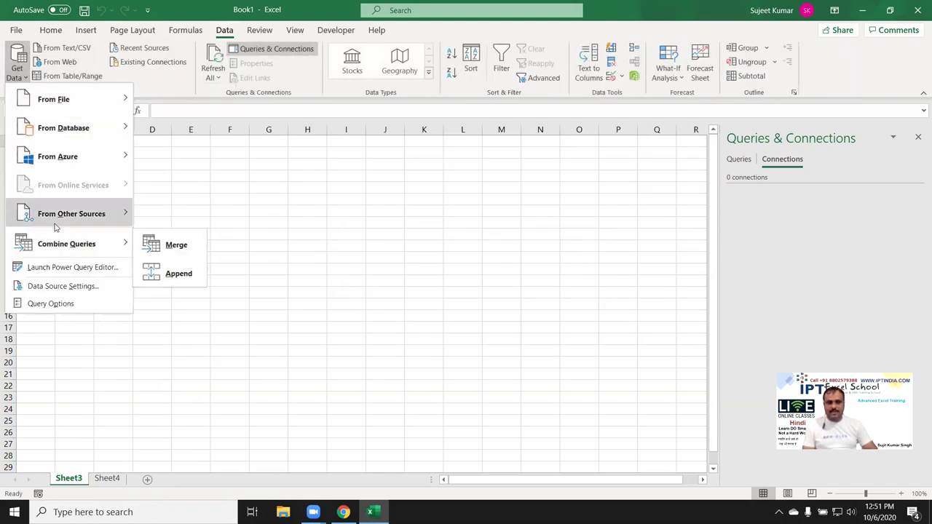
{"action": "mouse_move", "coordinate": [71, 213]}
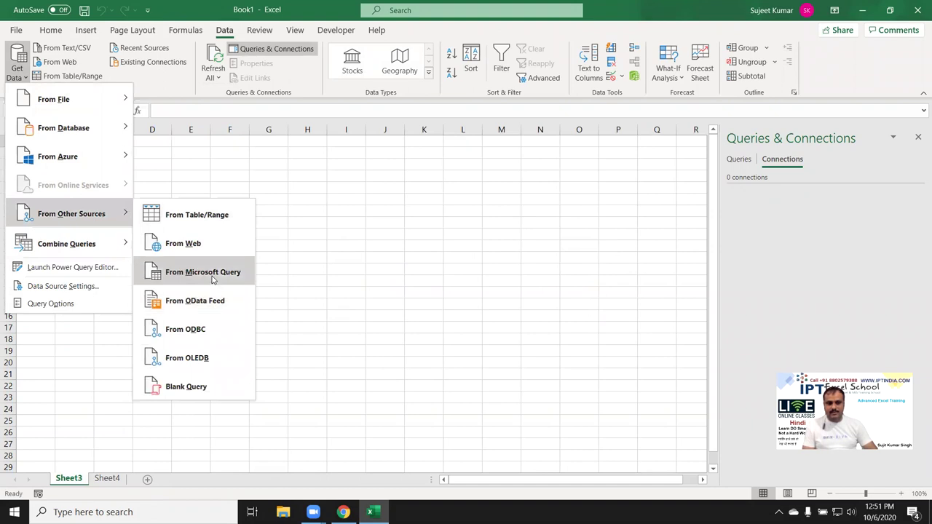
Start a Microsoft Query import using Excel Files as the data source
{"action": "left_click", "coordinate": [202, 272]}
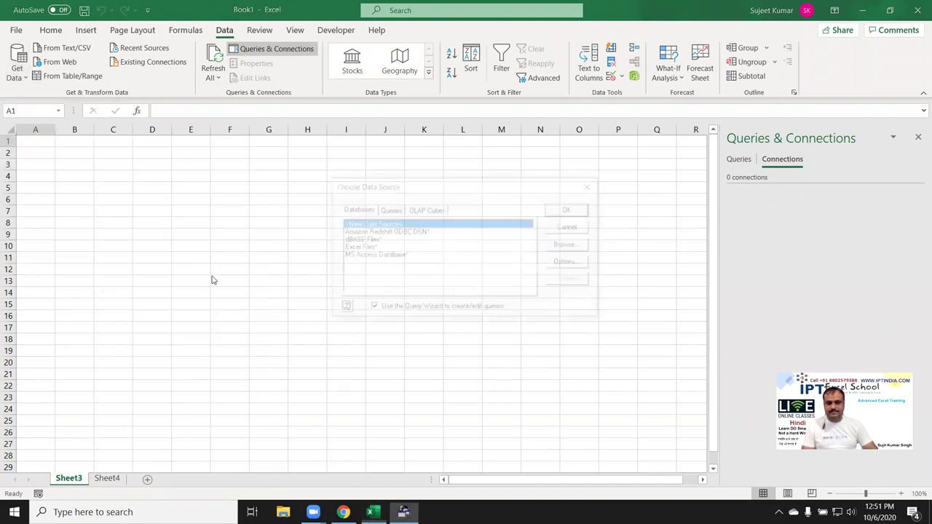
{"action": "left_click", "coordinate": [367, 248]}
{"action": "left_click", "coordinate": [572, 211]}
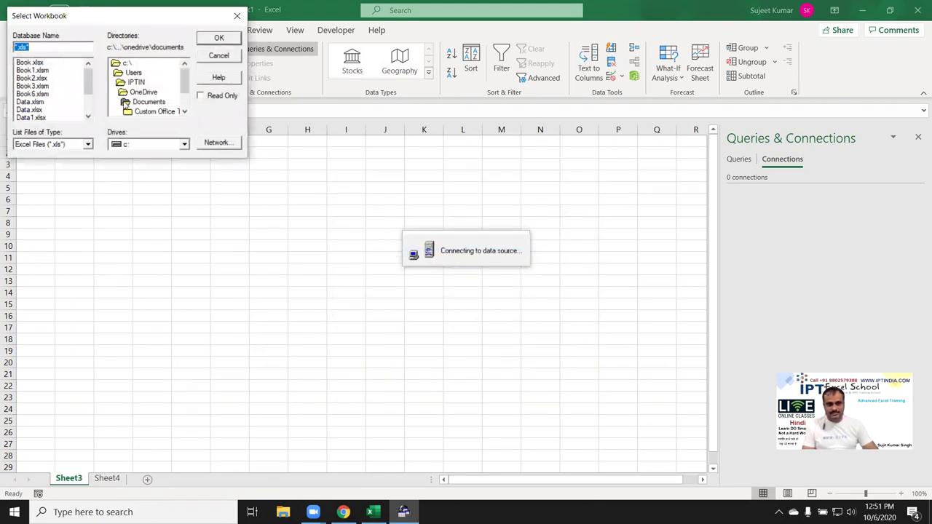
Pick 1.xlsx from the Downloads\Data folder as the source workbook
{"action": "double_click", "coordinate": [125, 102]}
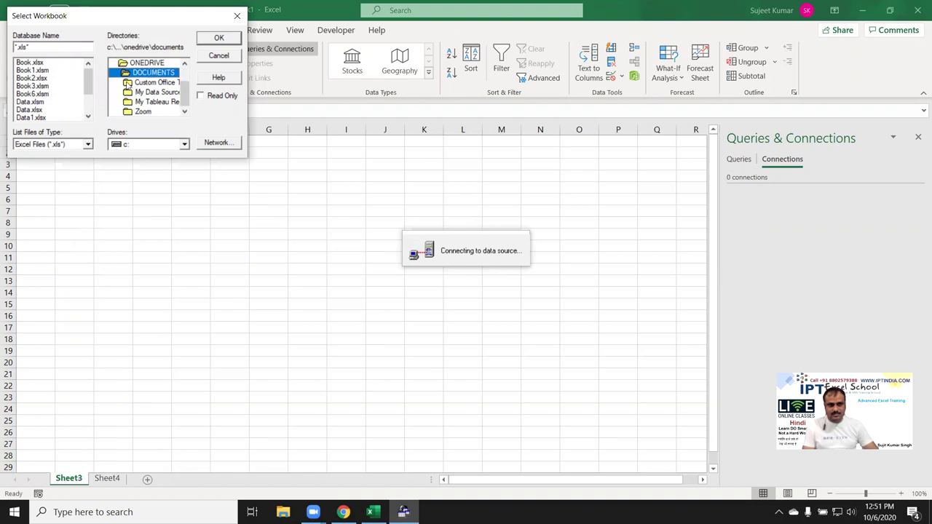
{"action": "scroll", "coordinate": [129, 103], "scroll_direction": "up", "scroll_amount": 1}
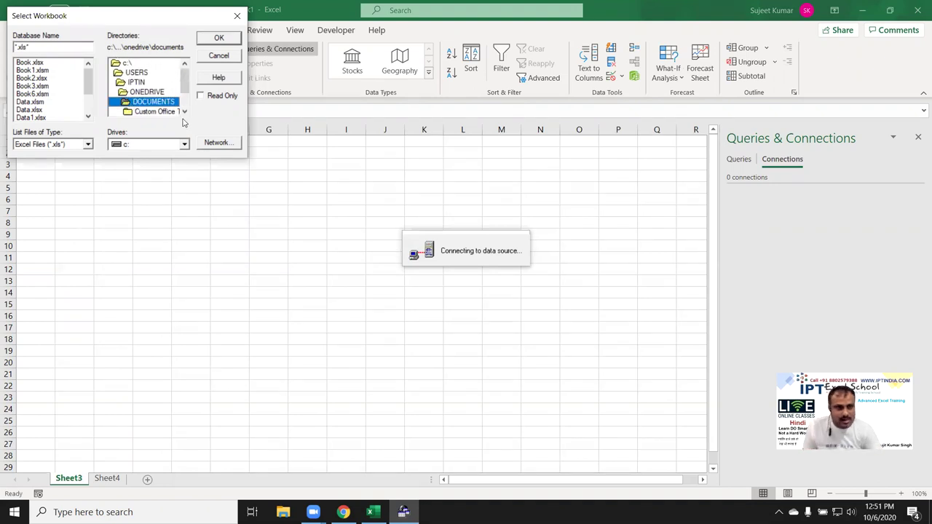
{"action": "double_click", "coordinate": [129, 82]}
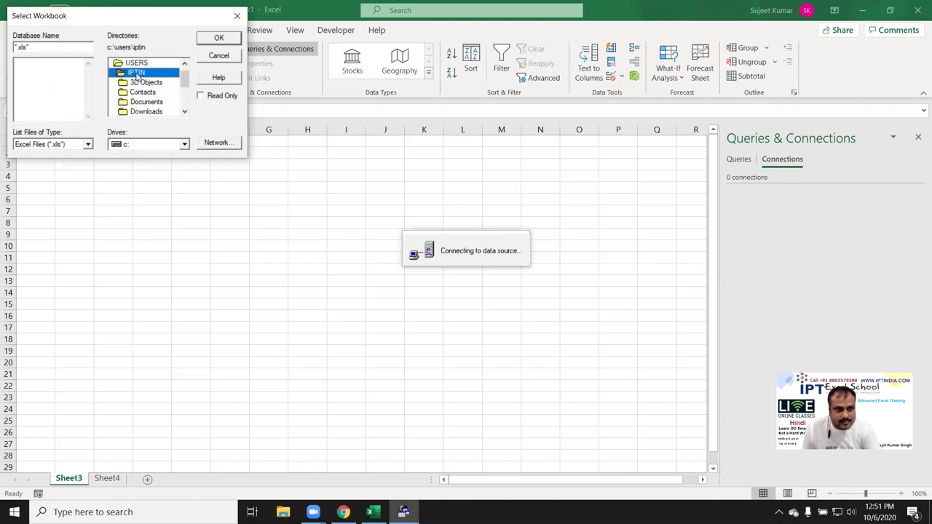
{"action": "scroll", "coordinate": [149, 96], "scroll_direction": "down", "scroll_amount": 1}
{"action": "scroll", "coordinate": [147, 101], "scroll_direction": "down", "scroll_amount": 1}
{"action": "scroll", "coordinate": [144, 104], "scroll_direction": "up", "scroll_amount": 1}
{"action": "scroll", "coordinate": [144, 104], "scroll_direction": "up", "scroll_amount": 2}
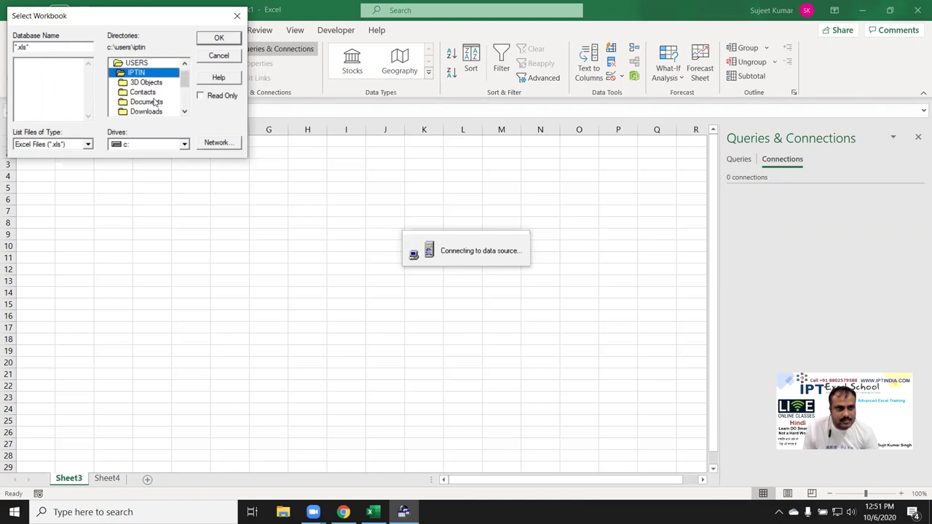
{"action": "double_click", "coordinate": [146, 112]}
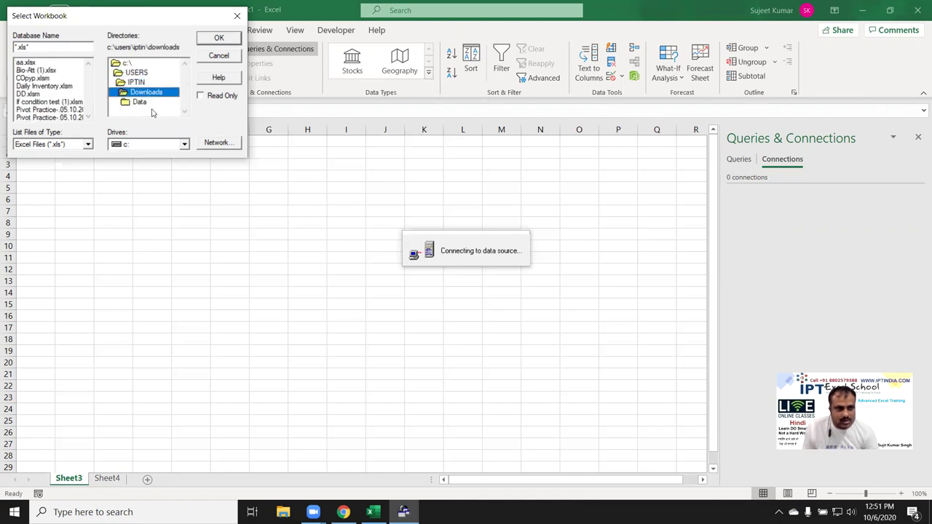
{"action": "double_click", "coordinate": [143, 104]}
{"action": "left_click", "coordinate": [25, 69]}
{"action": "left_click", "coordinate": [25, 63]}
{"action": "left_click", "coordinate": [219, 43]}
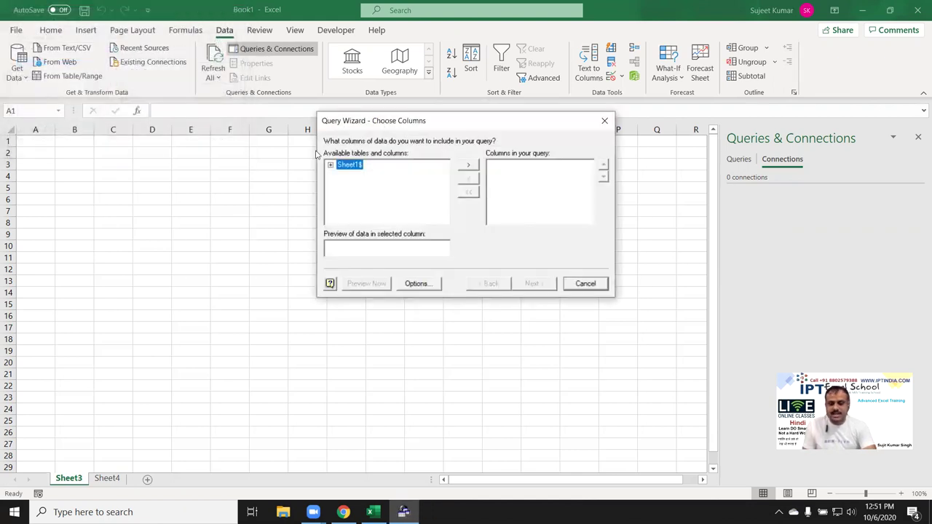
Add all Sheet1$ columns, skip filtering and sorting, and finish into Microsoft Query
{"action": "left_click", "coordinate": [329, 165]}
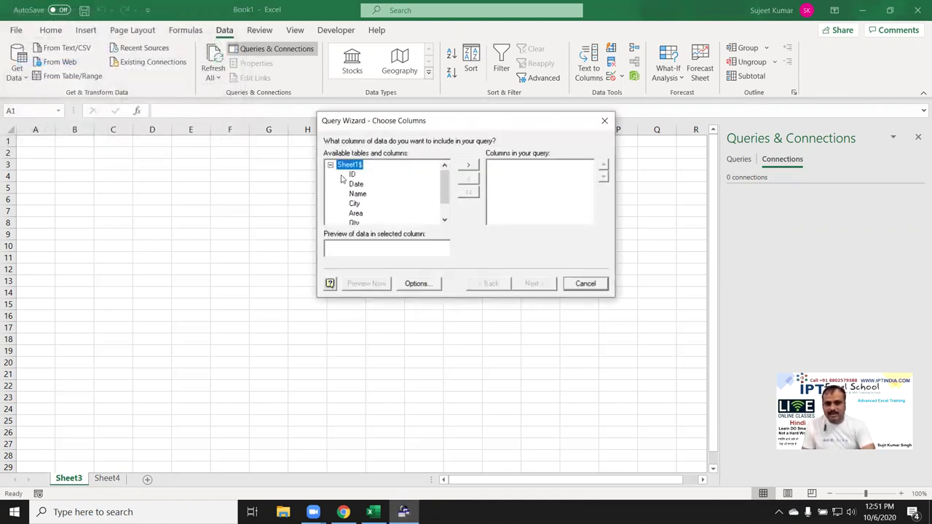
{"action": "left_click", "coordinate": [470, 166]}
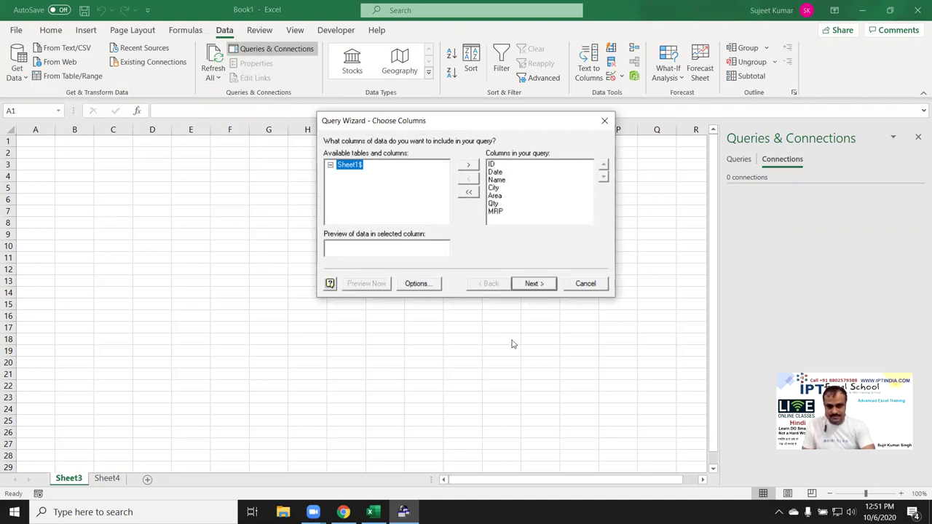
{"action": "left_click", "coordinate": [539, 284]}
{"action": "left_click", "coordinate": [537, 284]}
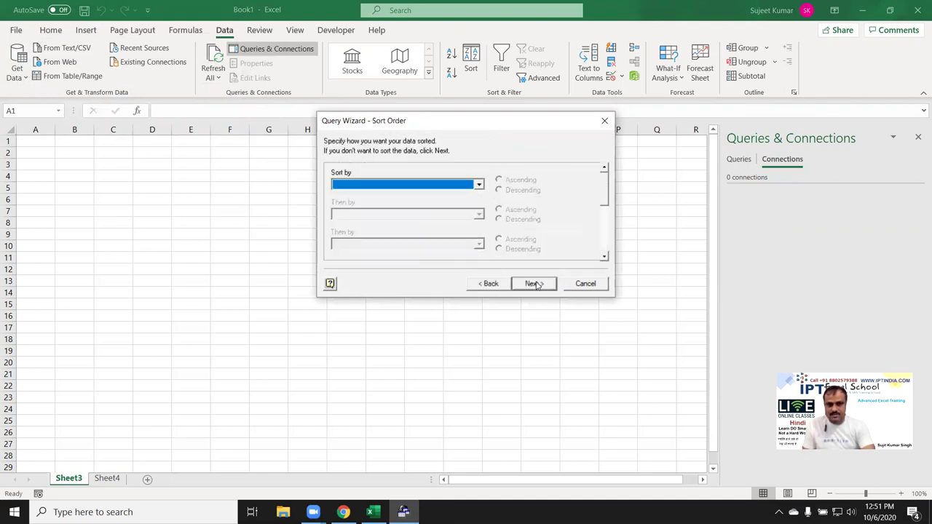
{"action": "left_click", "coordinate": [536, 284]}
{"action": "left_click", "coordinate": [363, 176]}
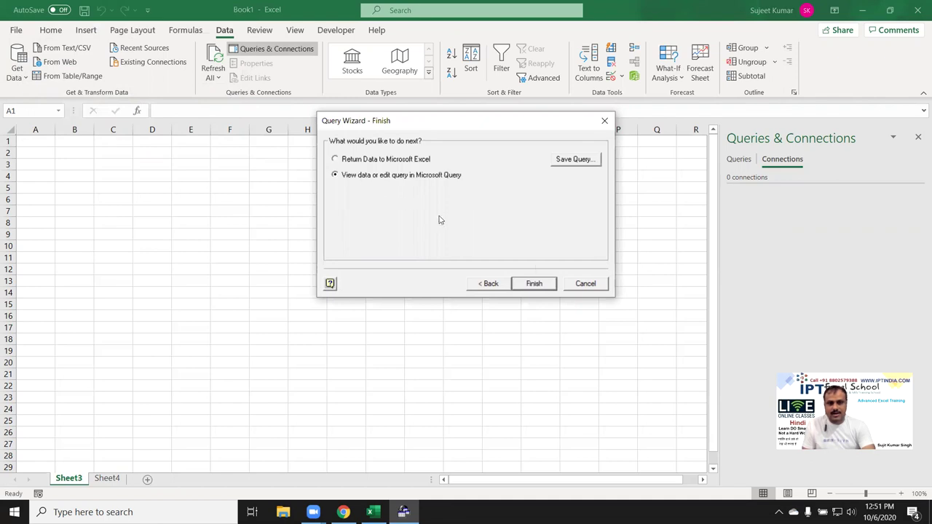
{"action": "left_click", "coordinate": [531, 284]}
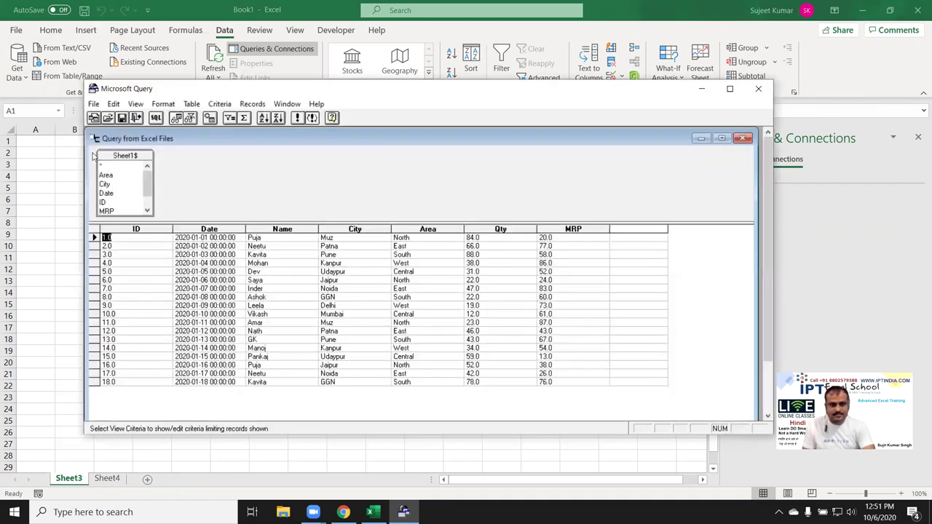
Open the query's SQL statement and select the whole SELECT for copying
{"action": "left_click", "coordinate": [156, 118]}
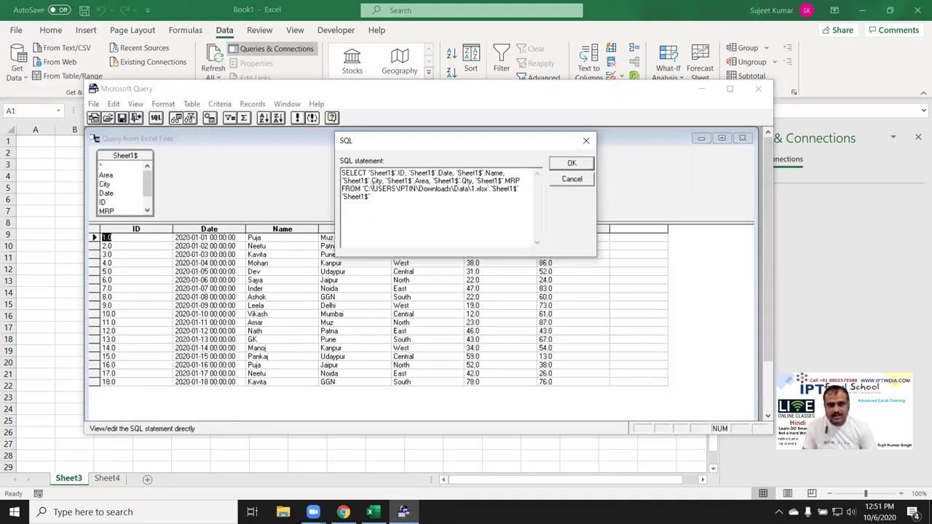
{"action": "left_click_drag", "start_coordinate": [374, 198], "coordinate": [356, 174]}
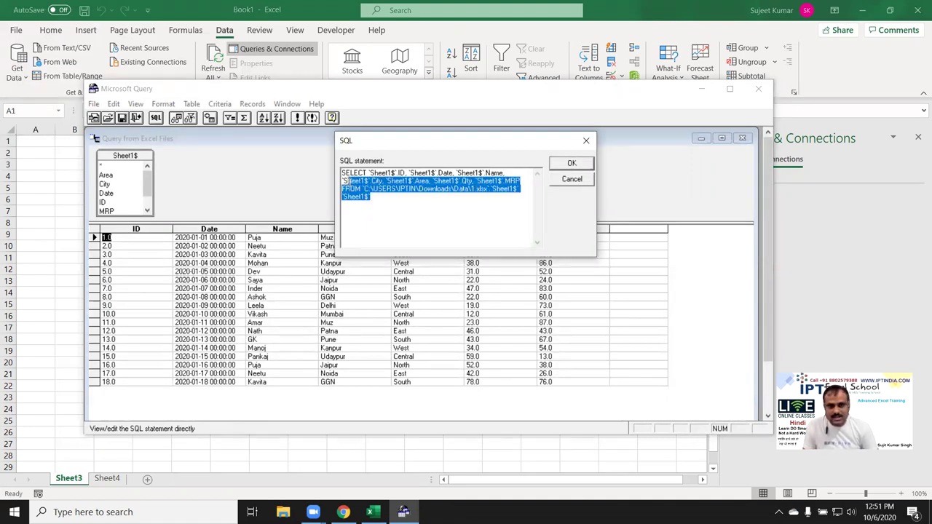
{"action": "left_click", "coordinate": [378, 198]}
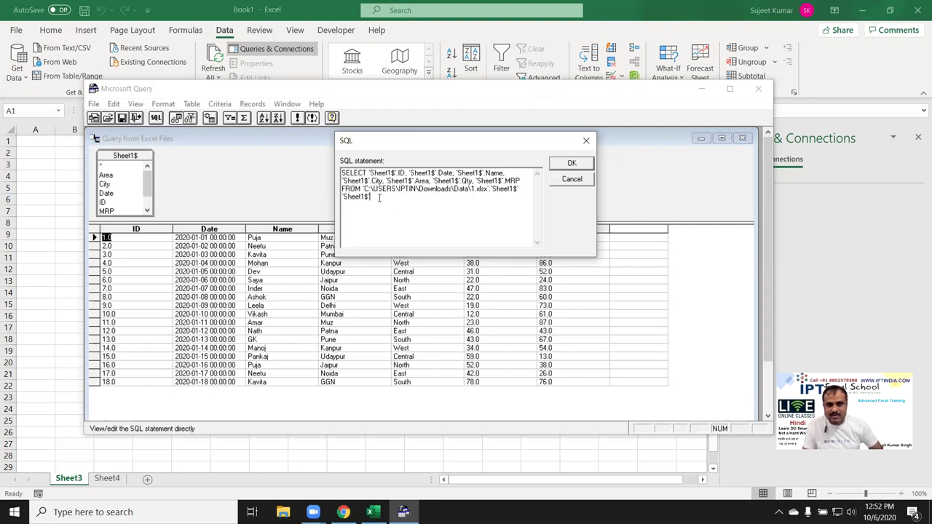
{"action": "left_click_drag", "start_coordinate": [377, 198], "coordinate": [342, 174]}
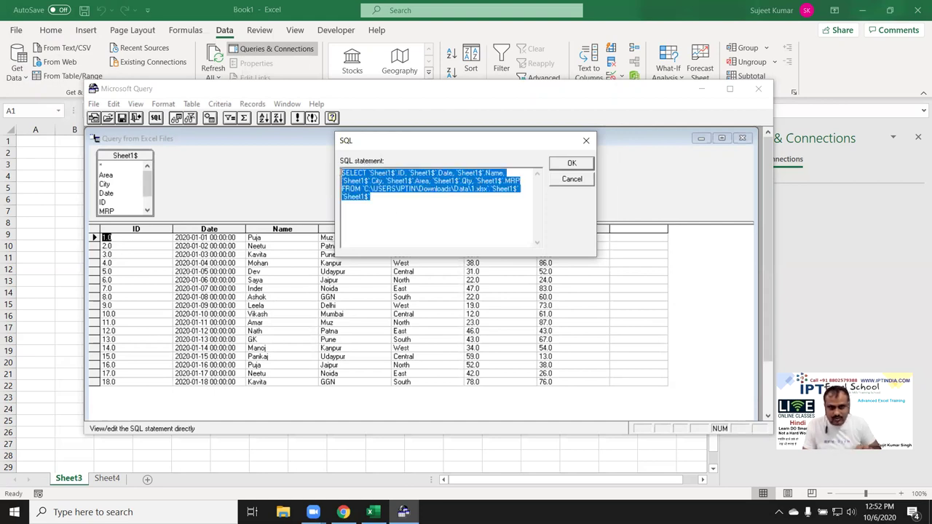
Append union all and a pasted copy of the SELECT reading 2.xlsx instead of 1.xlsx, then apply
{"action": "left_click", "coordinate": [365, 216]}
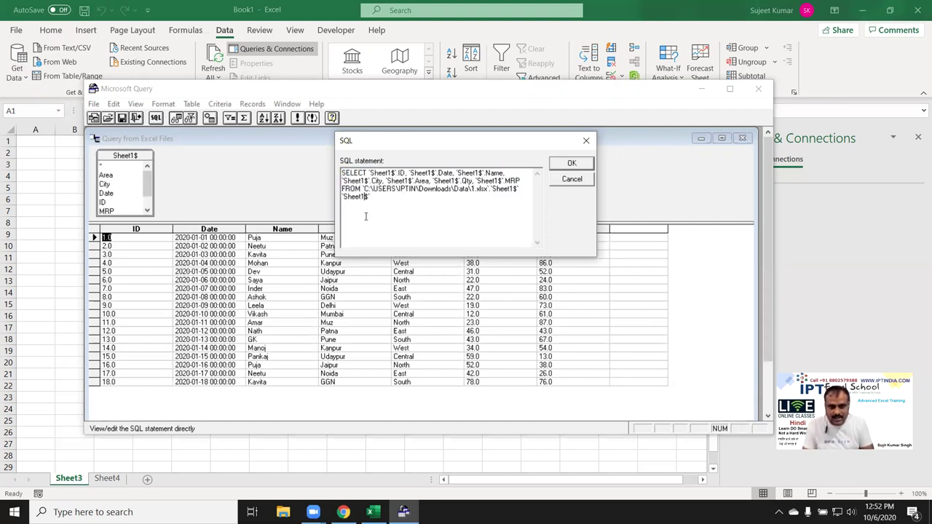
{"action": "key", "text": "Return"}
{"action": "type", "text": "union all"}
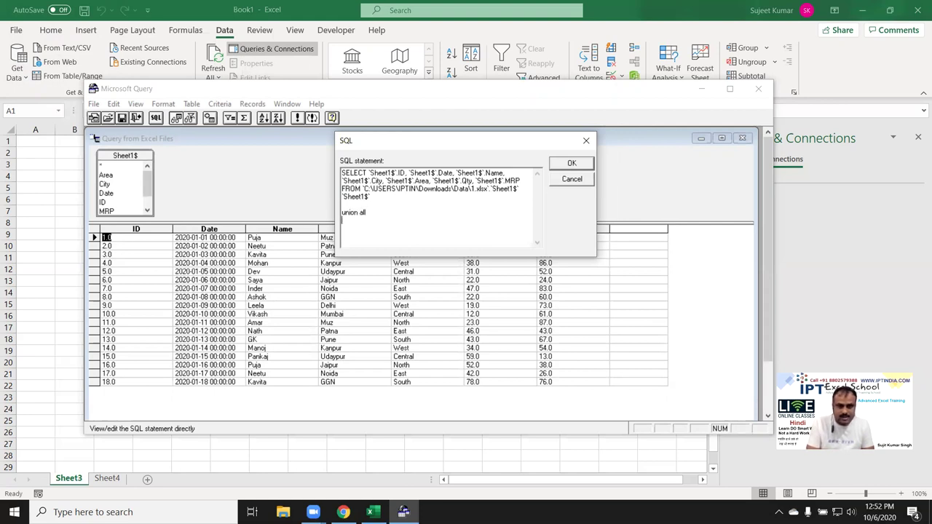
{"action": "type", "text": "SELECT `Sheet1$`.ID, `Sheet1$`.Date, `Sheet1$`.Name, `Sheet1$`.City, `Sheet1$`.Area, `Sheet1$`.Qty, `Sheet1$`.MRP FROM `C:\\USERS\\IPTIN\\Downloads\\Data\\1.xlsx`.`Sheet1$` `Sheet1$`"}
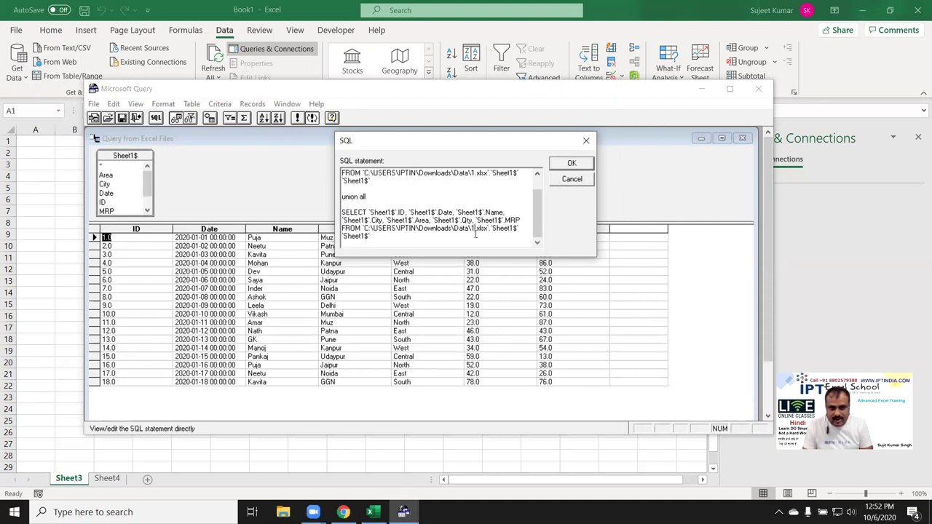
{"action": "key", "text": "BackSpace"}
{"action": "type", "text": "2"}
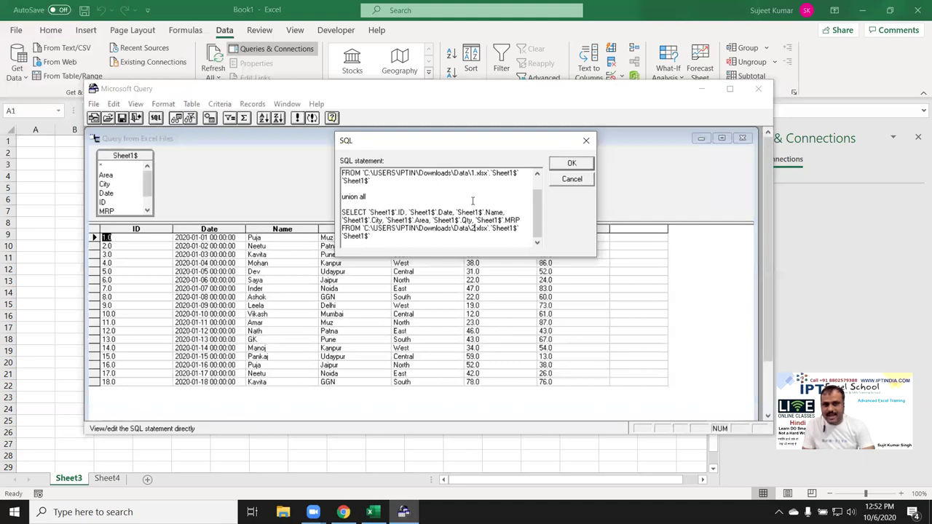
{"action": "scroll", "coordinate": [472, 201], "scroll_direction": "up", "scroll_amount": 1}
{"action": "scroll", "coordinate": [477, 219], "scroll_direction": "down", "scroll_amount": 1}
{"action": "left_click", "coordinate": [567, 165]}
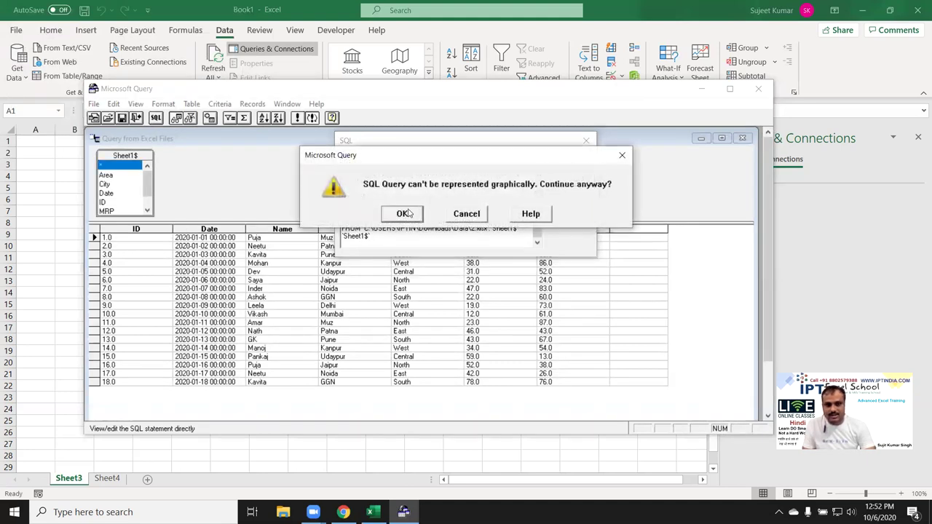
Accept the can't-display-graphically warning and review the combined rows and the UNION ALL SQL
{"action": "left_click", "coordinate": [404, 214]}
{"action": "left_click", "coordinate": [279, 227]}
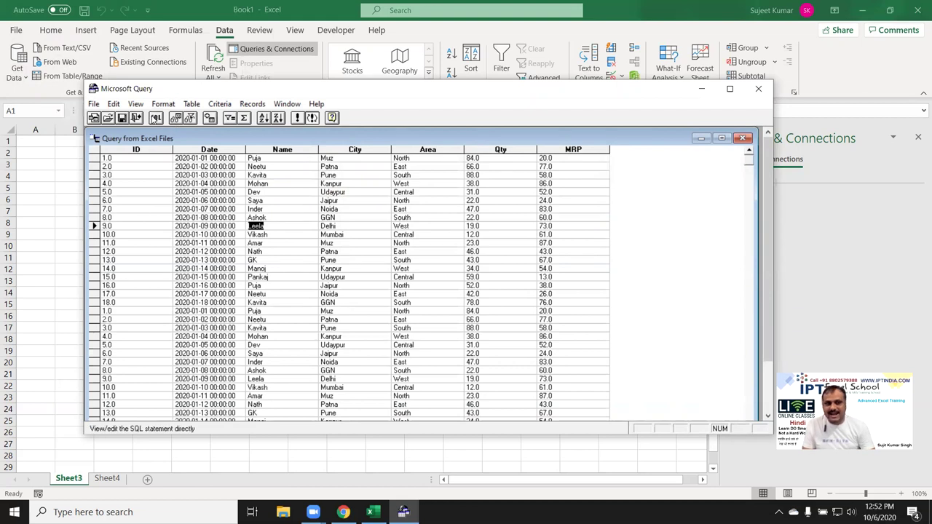
{"action": "left_click", "coordinate": [155, 117]}
{"action": "scroll", "coordinate": [395, 230], "scroll_direction": "down", "scroll_amount": 1}
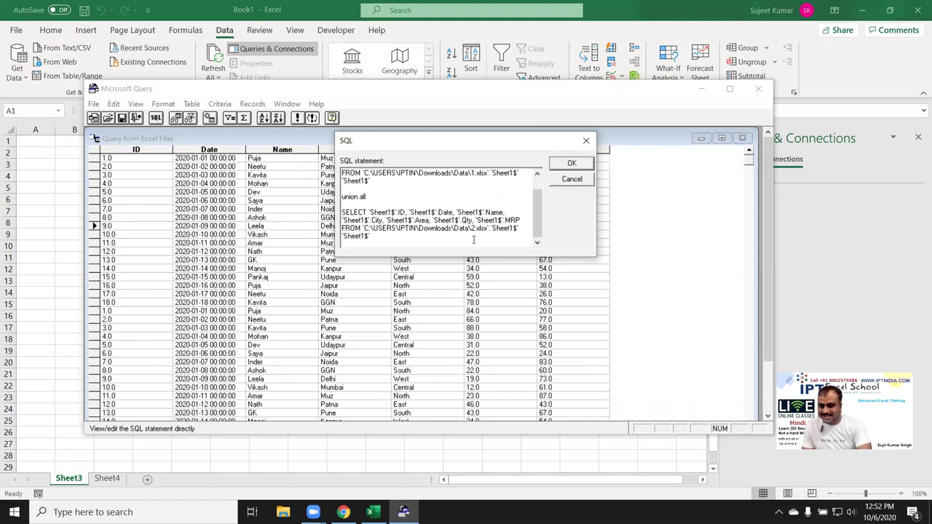
{"action": "left_click", "coordinate": [586, 141]}
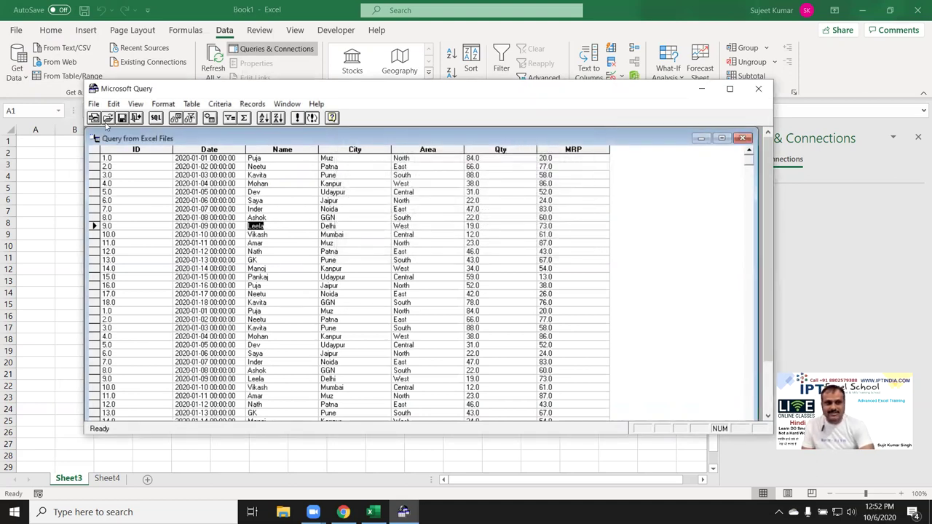
Return the stacked data to Excel as a PivotTable Report on the existing sheet
{"action": "left_click", "coordinate": [93, 103]}
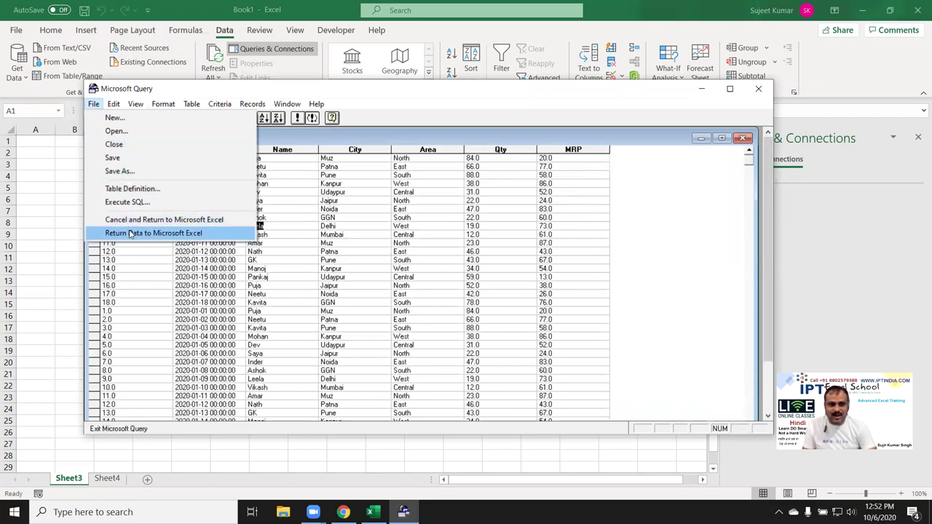
{"action": "left_click", "coordinate": [131, 233]}
{"action": "left_click", "coordinate": [482, 218]}
{"action": "left_click", "coordinate": [491, 322]}
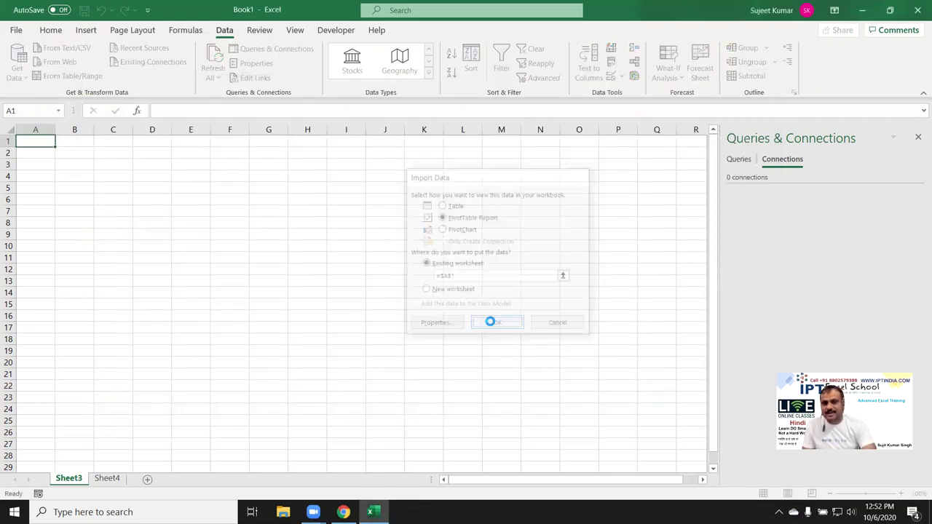
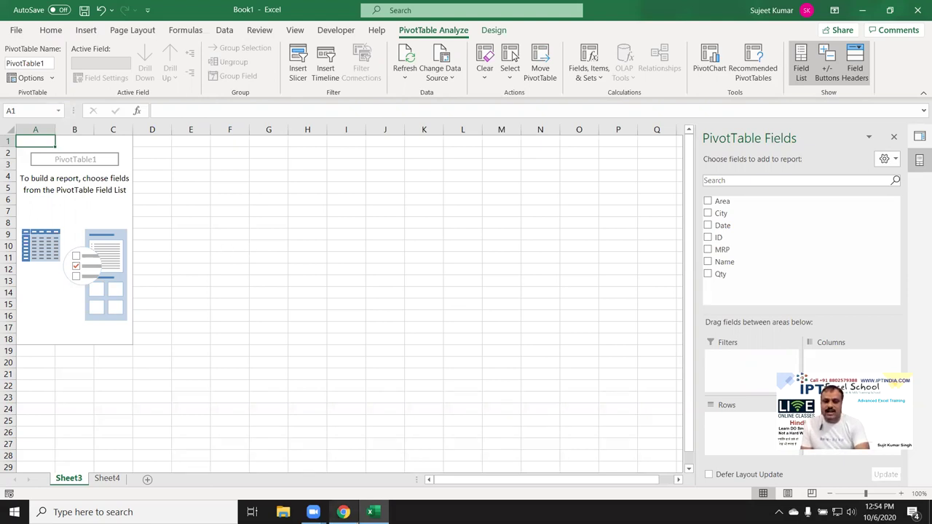
Bring up the TechOnTheNet SQL Tutorial in Chrome, scroll down through it, then return to the top
{"action": "left_click", "coordinate": [343, 512]}
{"action": "scroll", "coordinate": [233, 251], "scroll_direction": "down", "scroll_amount": 1}
{"action": "scroll", "coordinate": [232, 251], "scroll_direction": "down", "scroll_amount": 5}
{"action": "scroll", "coordinate": [232, 259], "scroll_direction": "down", "scroll_amount": 4}
{"action": "scroll", "coordinate": [272, 328], "scroll_direction": "down", "scroll_amount": 3}
{"action": "scroll", "coordinate": [271, 326], "scroll_direction": "up", "scroll_amount": 5}
{"action": "scroll", "coordinate": [271, 324], "scroll_direction": "up", "scroll_amount": 5}
{"action": "scroll", "coordinate": [271, 324], "scroll_direction": "up", "scroll_amount": 4}
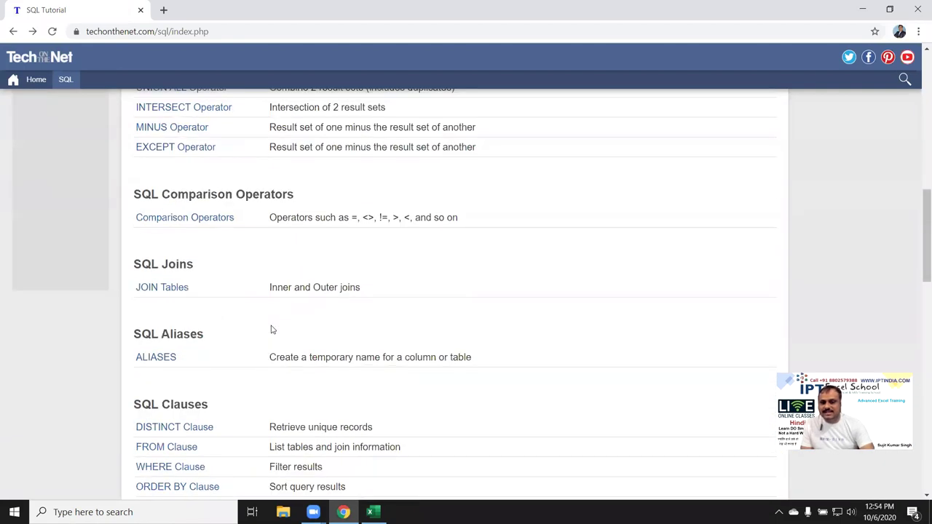
{"action": "scroll", "coordinate": [272, 326], "scroll_direction": "up", "scroll_amount": 5}
{"action": "scroll", "coordinate": [272, 327], "scroll_direction": "up", "scroll_amount": 3}
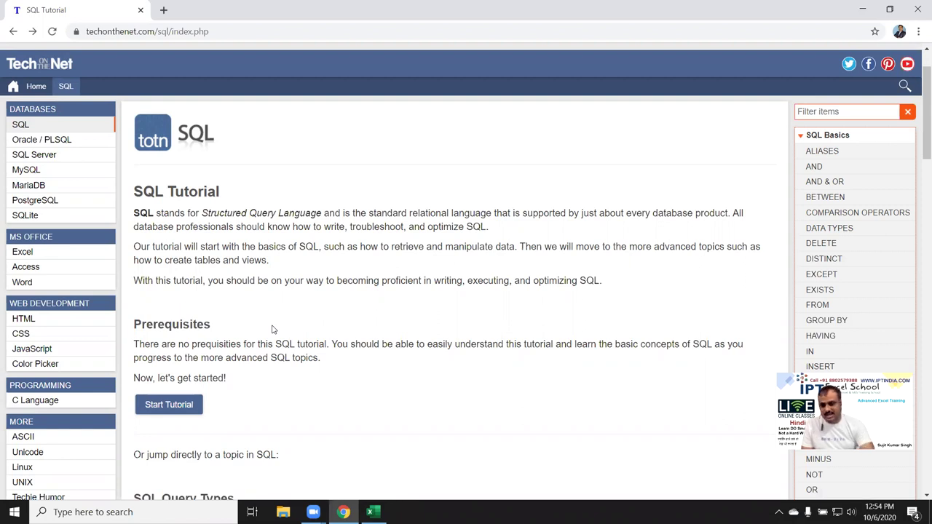
Close the Chrome window and go to the Sheet4 worksheet in Excel
{"action": "left_click", "coordinate": [917, 10]}
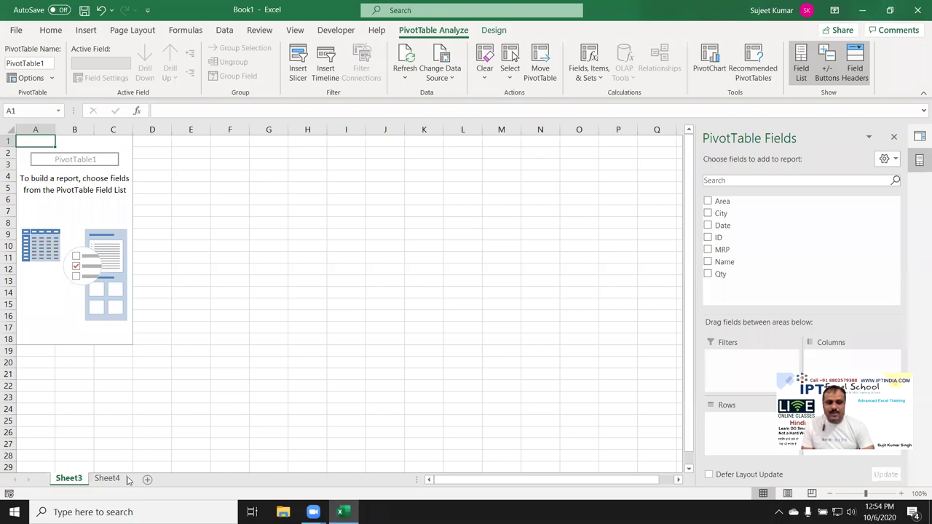
{"action": "left_click", "coordinate": [115, 479]}
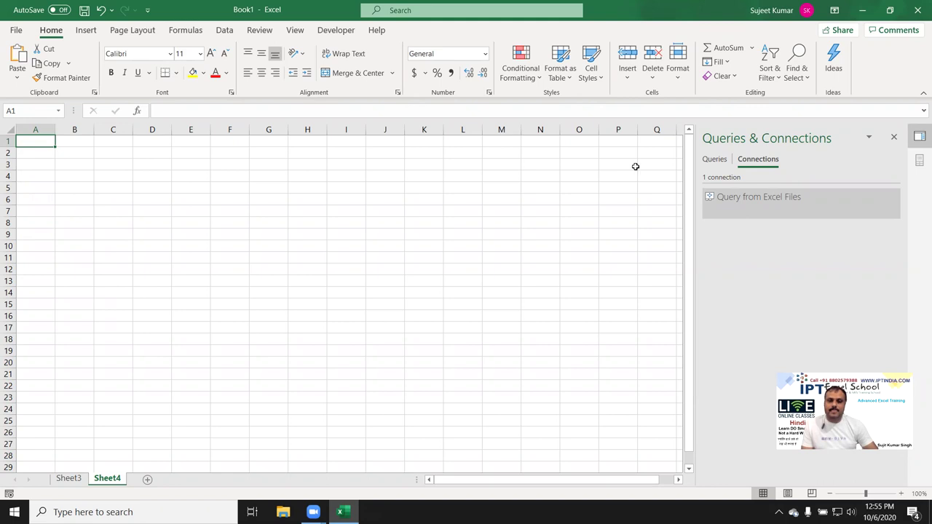
Dismiss the Queries & Connections pane and select cells B3:H14 on Sheet4
{"action": "left_click", "coordinate": [895, 138]}
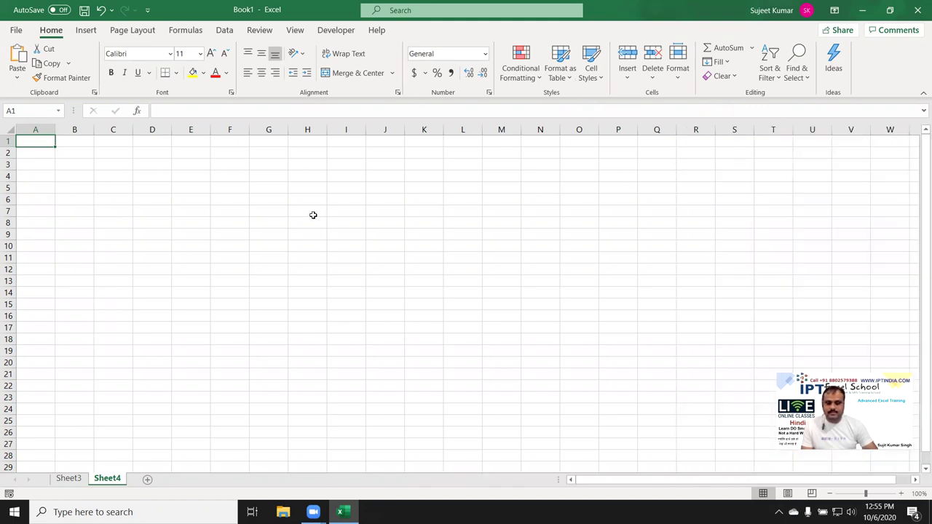
{"action": "left_click_drag", "start_coordinate": [72, 162], "coordinate": [329, 296]}
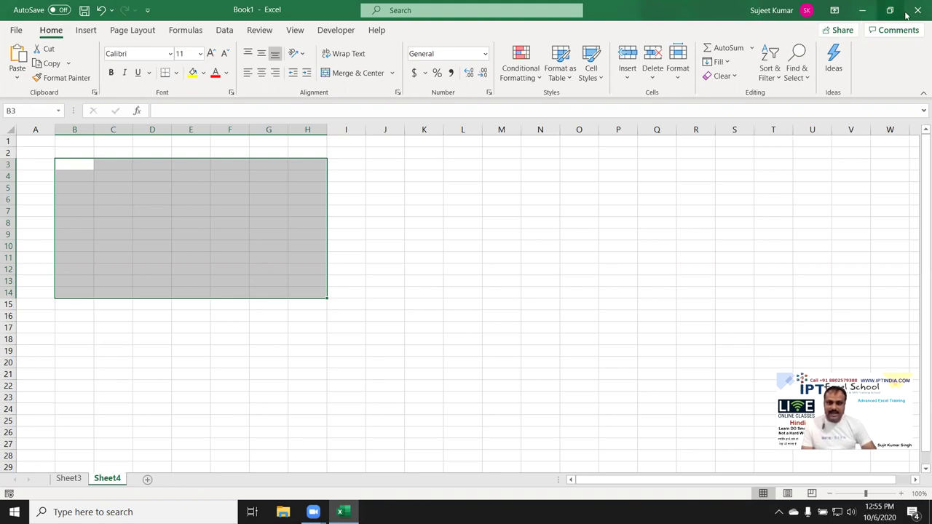
{"action": "left_click", "coordinate": [19, 79]}
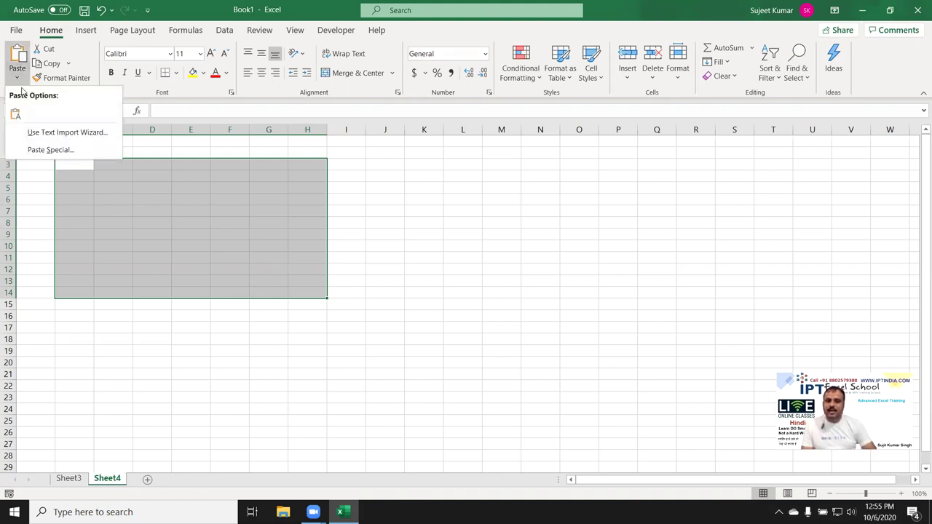
{"action": "left_click", "coordinate": [557, 271]}
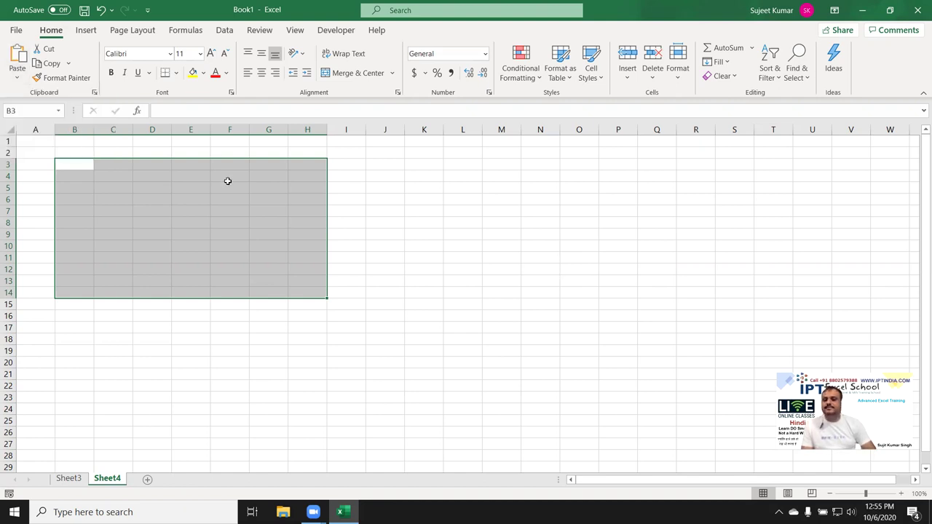
{"action": "left_click", "coordinate": [74, 151]}
{"action": "left_click", "coordinate": [46, 145]}
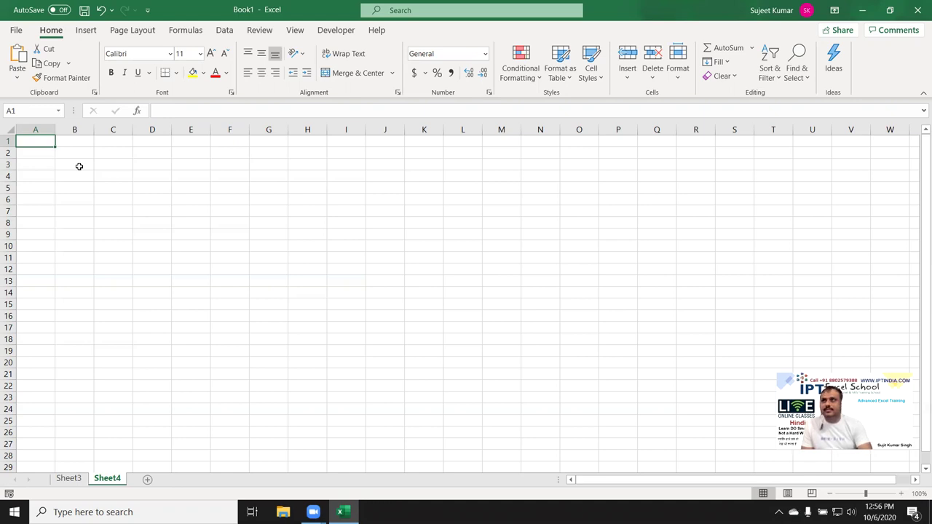
{"action": "left_click", "coordinate": [17, 79]}
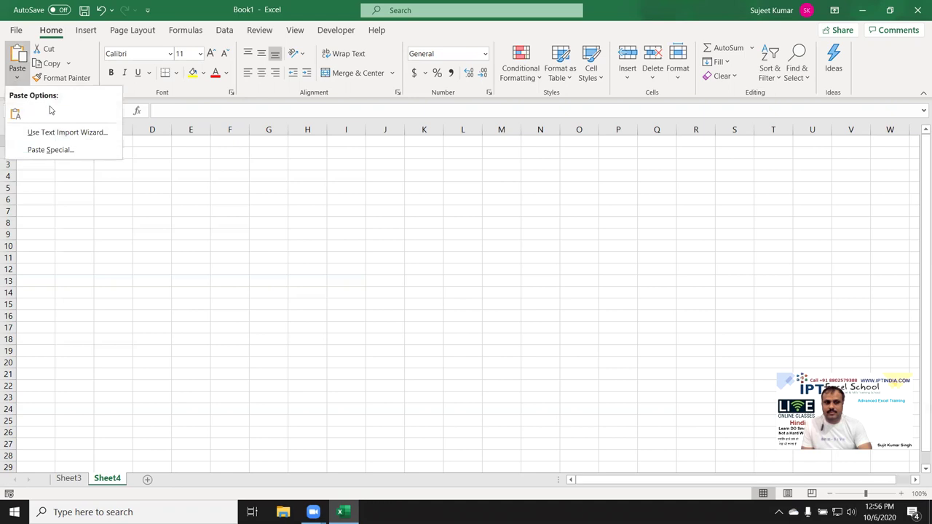
{"action": "left_click", "coordinate": [206, 174]}
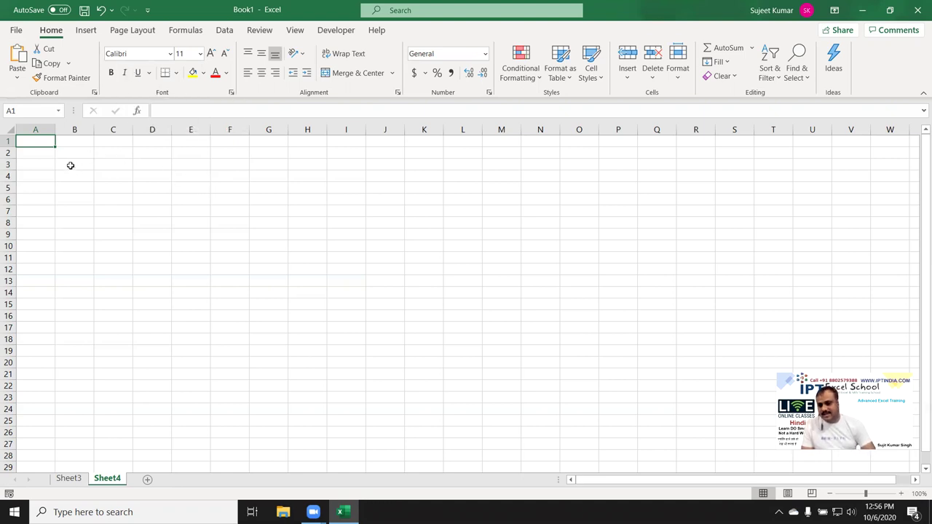
{"action": "left_click", "coordinate": [123, 131]}
{"action": "left_click", "coordinate": [191, 141]}
{"action": "left_click", "coordinate": [269, 140]}
{"action": "left_click", "coordinate": [385, 141]}
{"action": "left_click", "coordinate": [515, 146]}
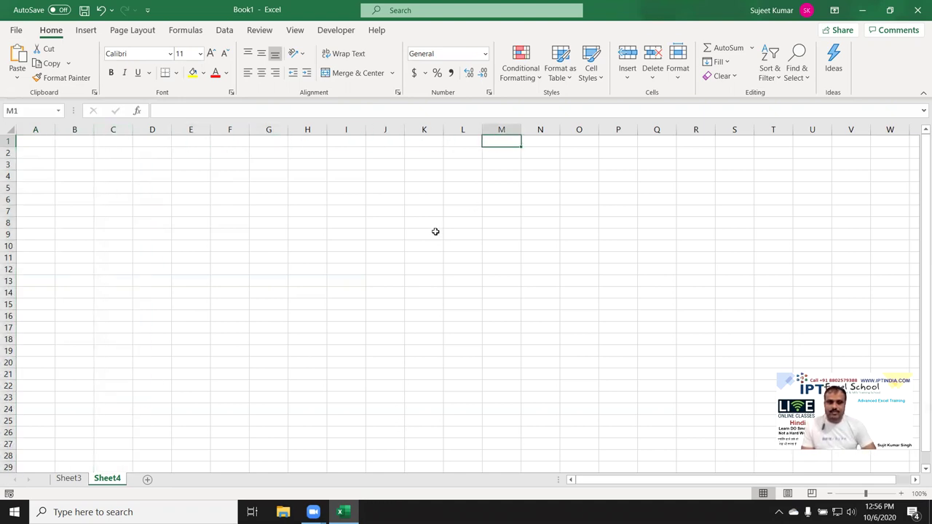
Quit Excel, choosing Don't Save so Book1's changes are discarded
{"action": "left_click", "coordinate": [918, 11]}
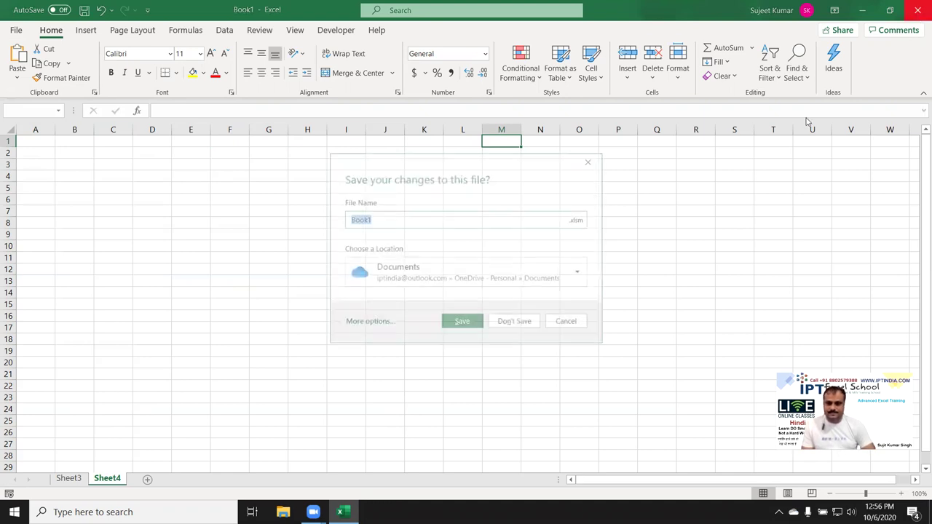
{"action": "left_click", "coordinate": [522, 328]}
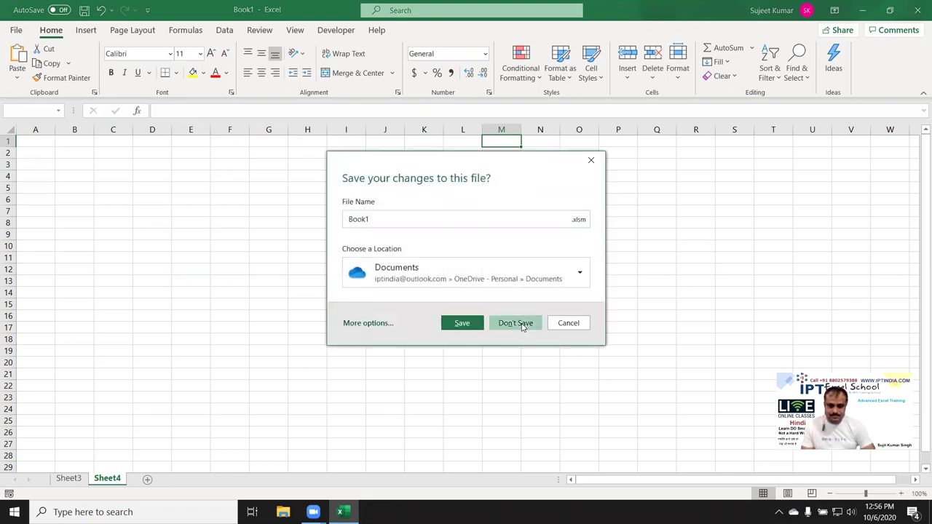